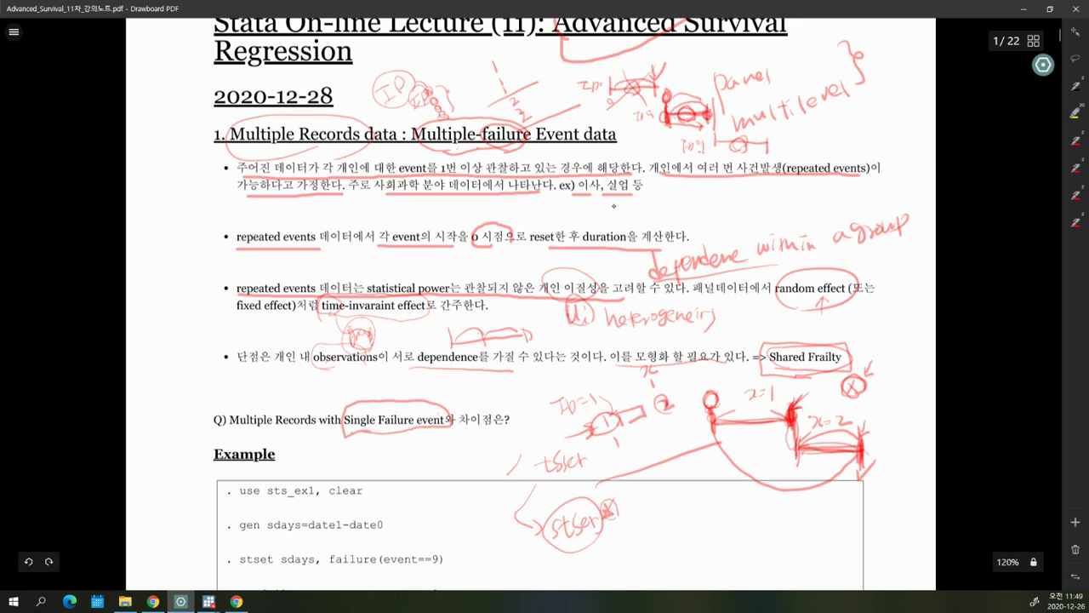
- Circle the handwritten "stser" note again and underline "sts_ex1, clear" in the Example code
mouse_move(548, 530)
left_mouse_down()
mouse_move(588, 551)
mouse_move(557, 495)
left_mouse_up()
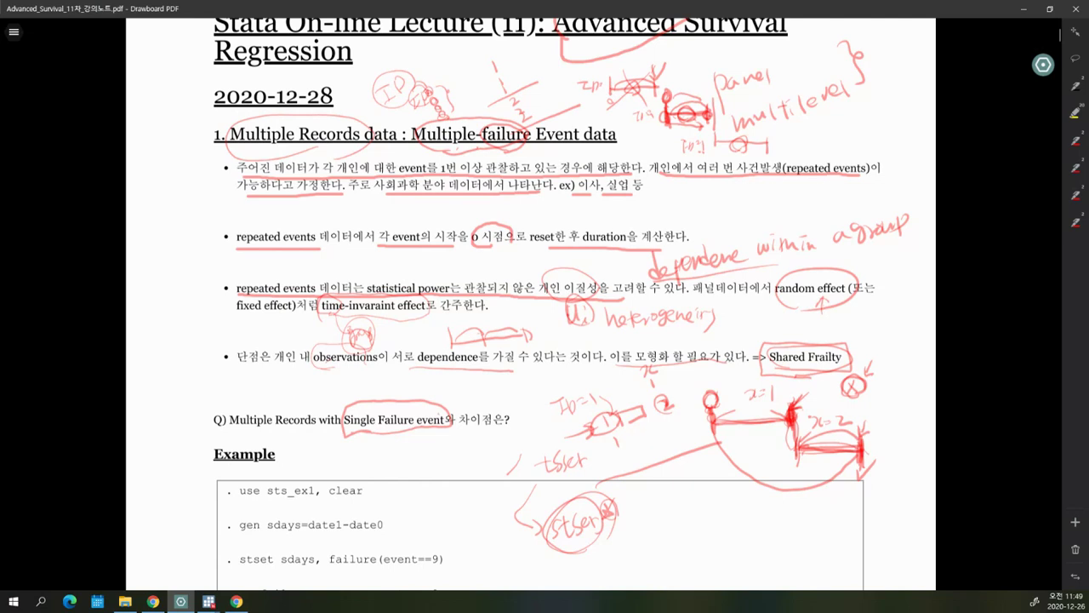
scroll(561, 302, "down", 1)
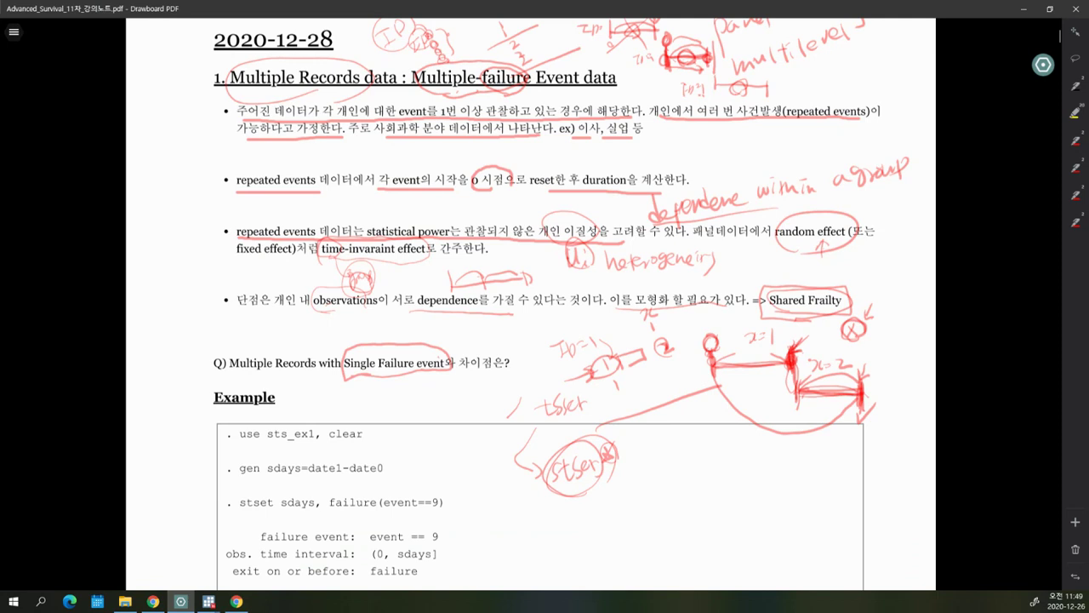
scroll(562, 296, "down", 2)
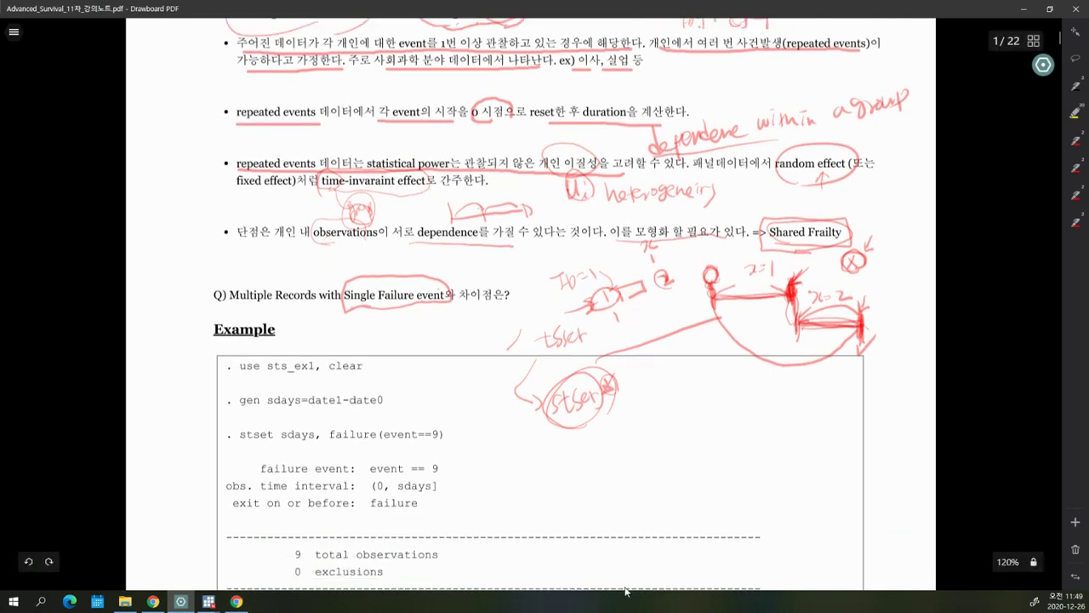
left_click_drag(269, 374, 362, 374)
- Switch to Stata's Do-file Editor and add the command line "use sts_ex1, clear" below the cd command
left_click(213, 602)
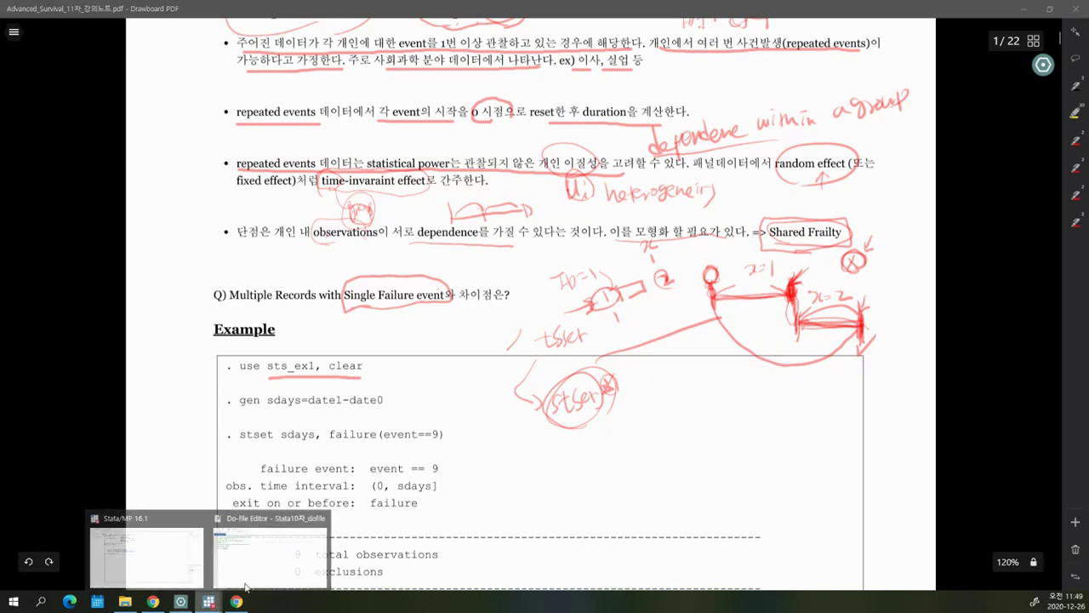
left_click(268, 560)
type("ys")
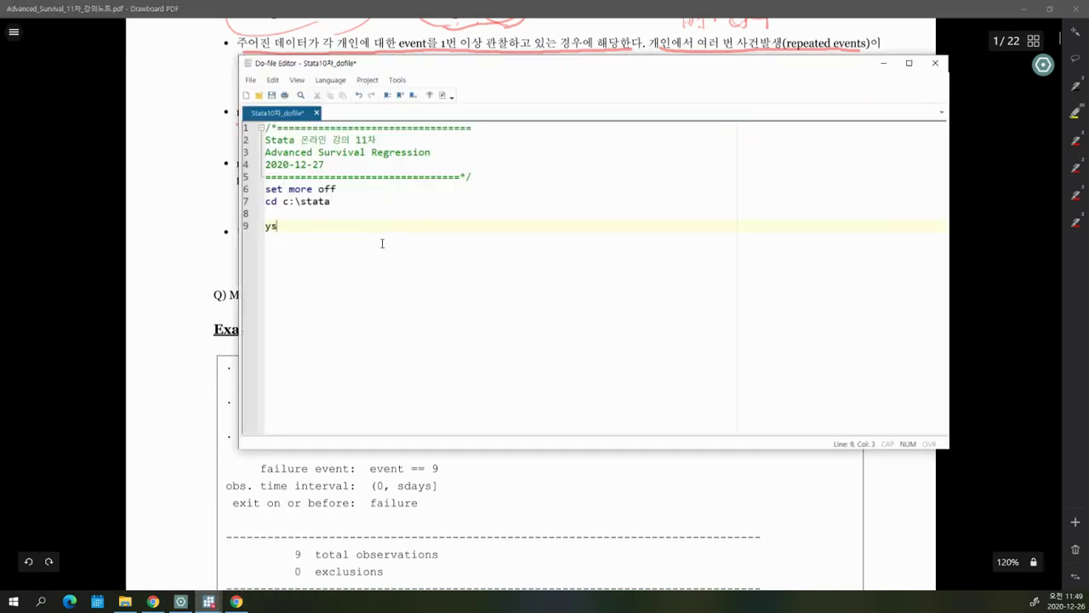
key("BackSpace")
key("BackSpace")
type("use")
key("BackSpace")
key("BackSpace")
key("BackSpace")
type("use sts_ex1, clear")
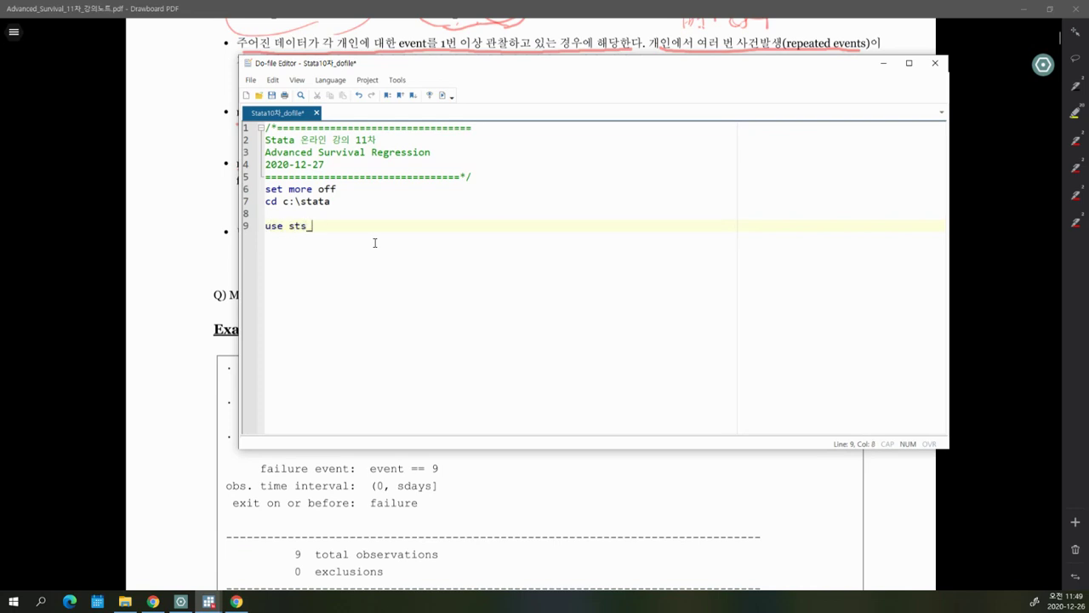
key("Return")
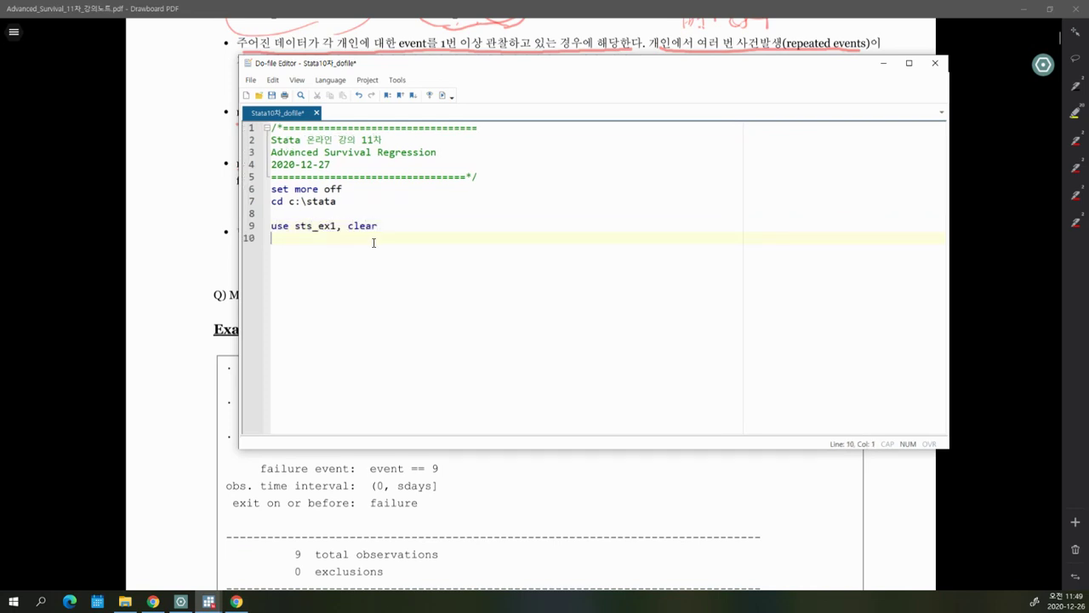
- Run the do-file lines from "set more off" to "use sts_ex1, clear" and open the loaded dataset in a maximized Data Editor in browse mode
left_click_drag(320, 189, 377, 226)
left_click(442, 95)
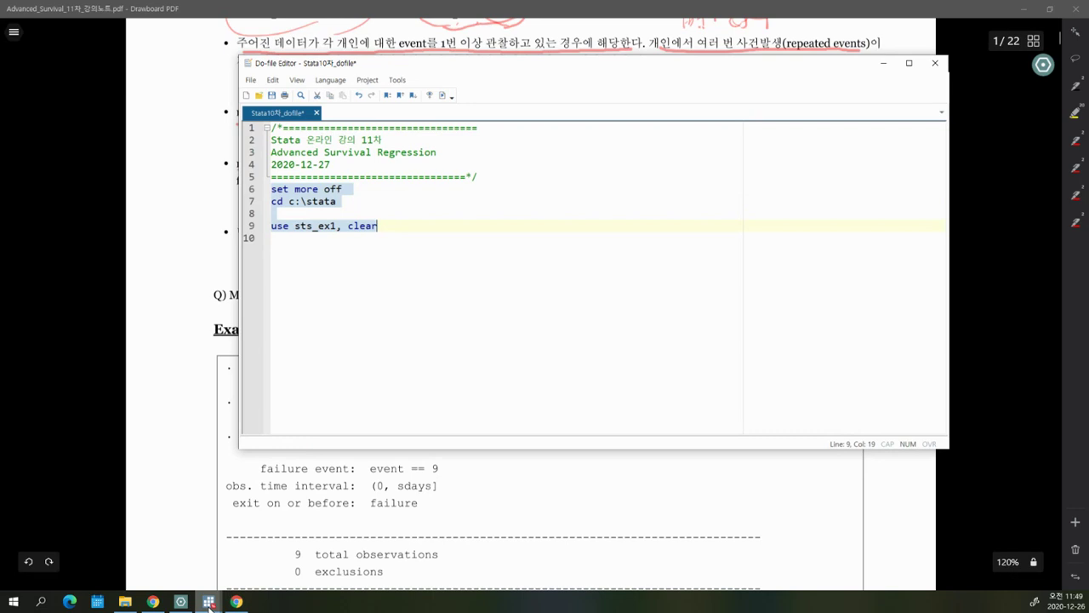
left_click(209, 601)
left_click(124, 571)
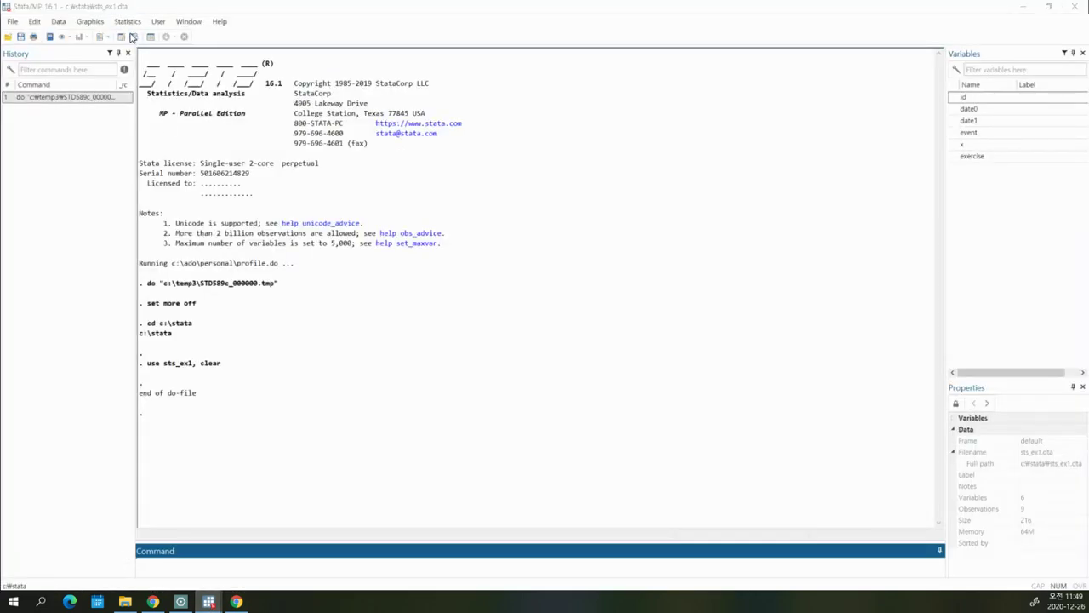
left_click_drag(687, 53, 655, 51)
double_click(655, 51)
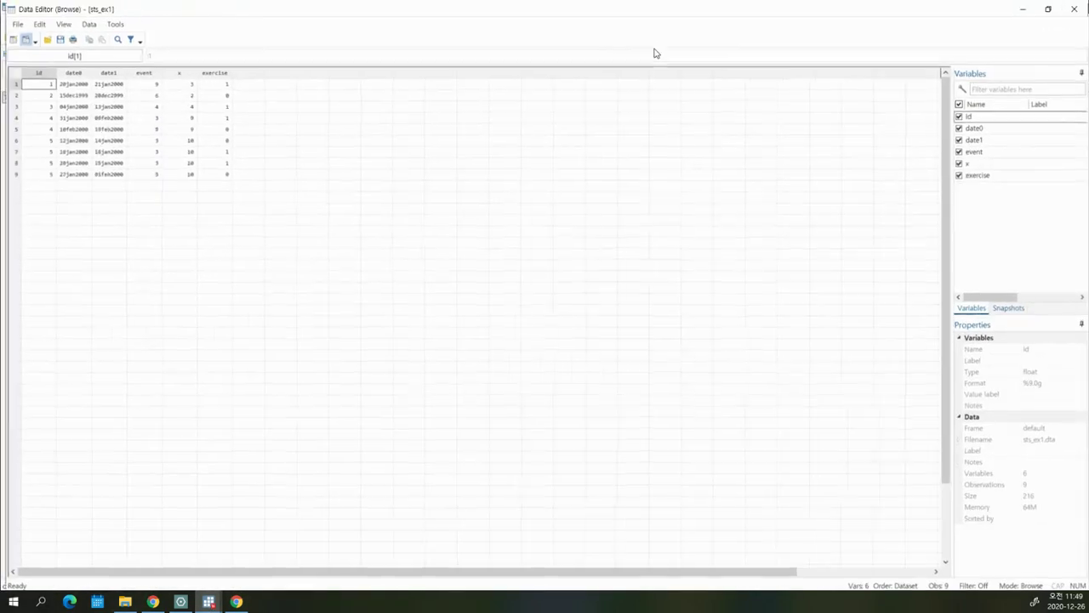
- Examine the repeated records of ids 4 and 5, highlighting all four rows of id 5 across its variables
left_click_drag(44, 117, 215, 134)
left_click_drag(43, 149, 230, 150)
left_click(226, 138)
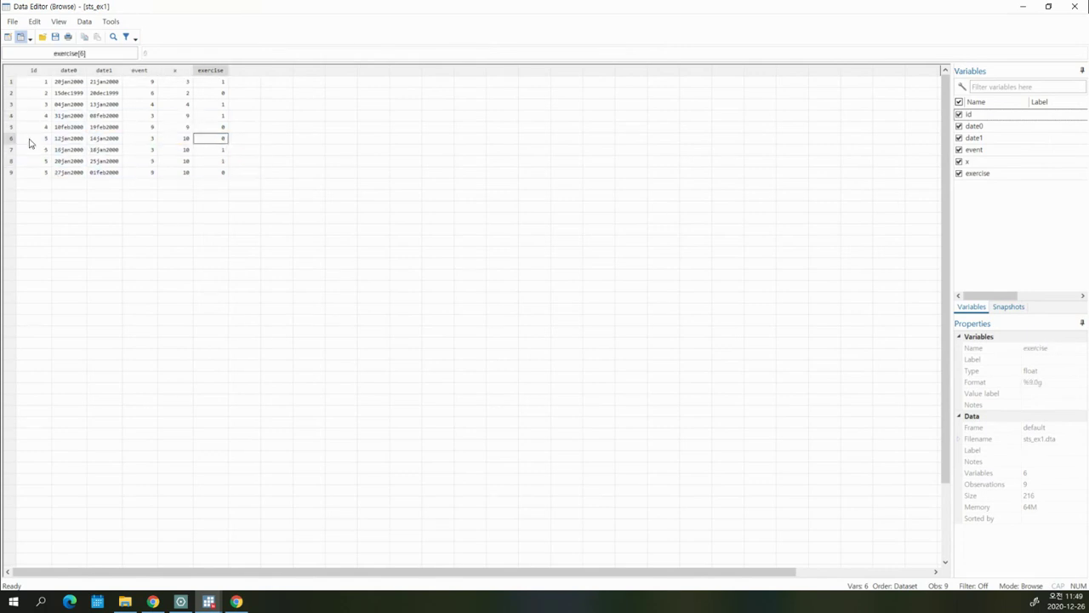
left_click_drag(32, 138, 228, 181)
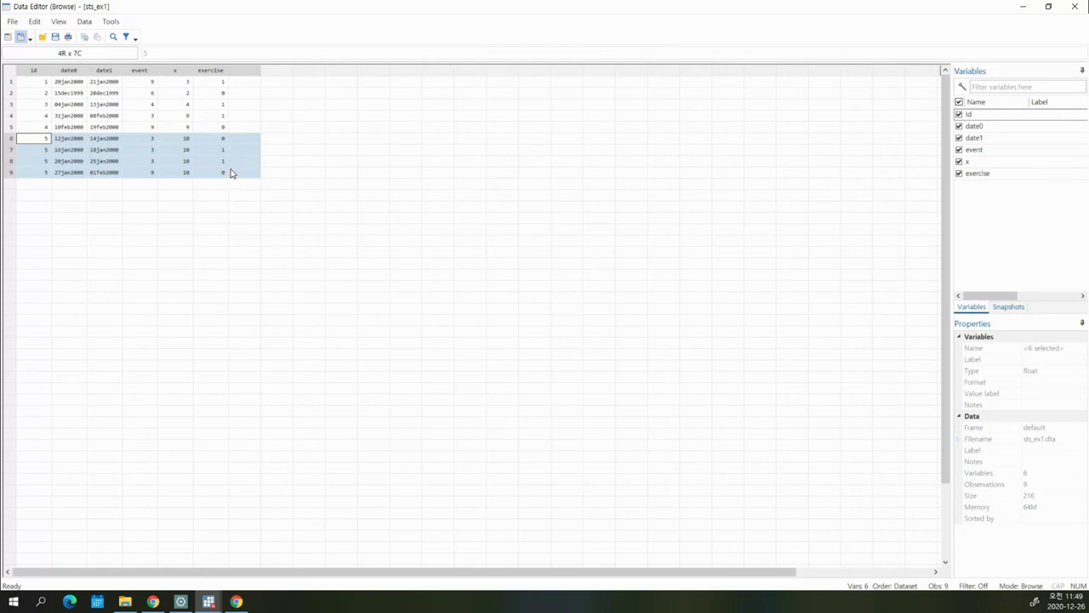
left_click_drag(46, 140, 200, 174)
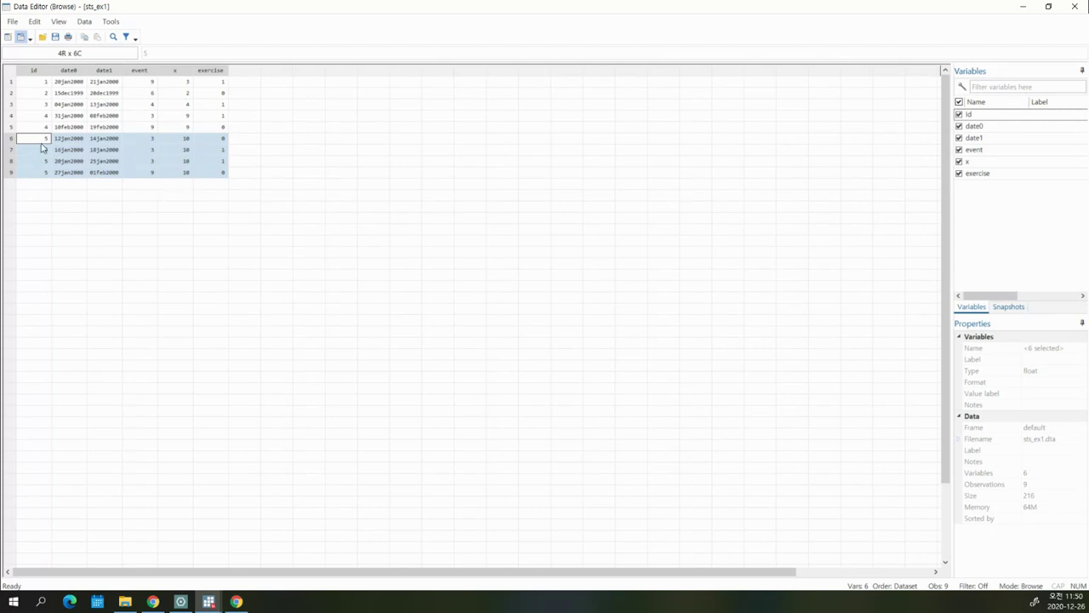
left_click_drag(45, 138, 223, 176)
- Examine the two records of id 4, comparing their date0 and date1 values row by row
left_click(42, 119)
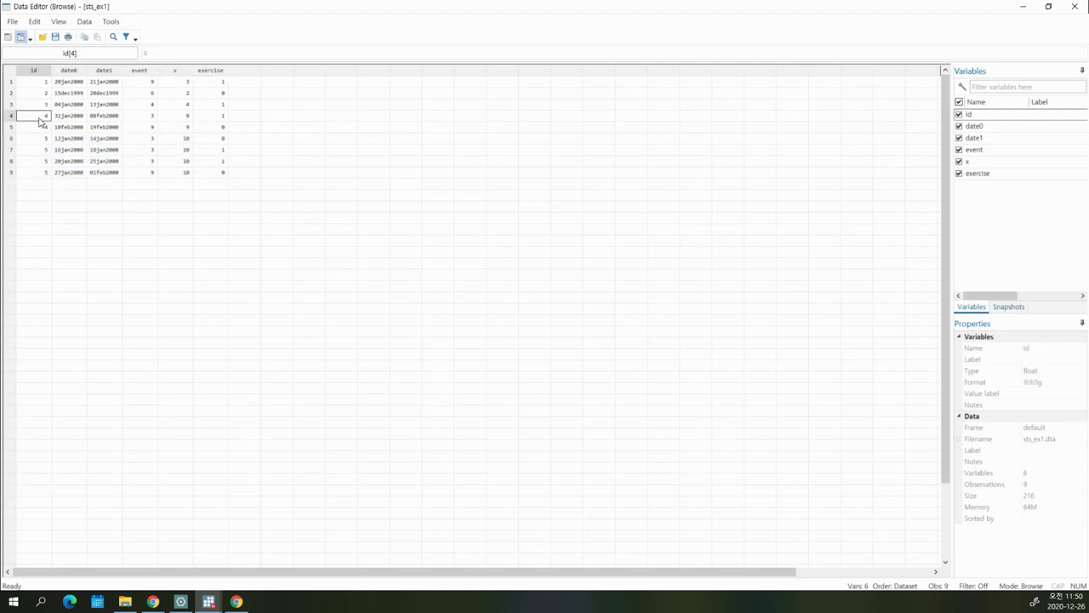
left_click_drag(42, 121, 204, 123)
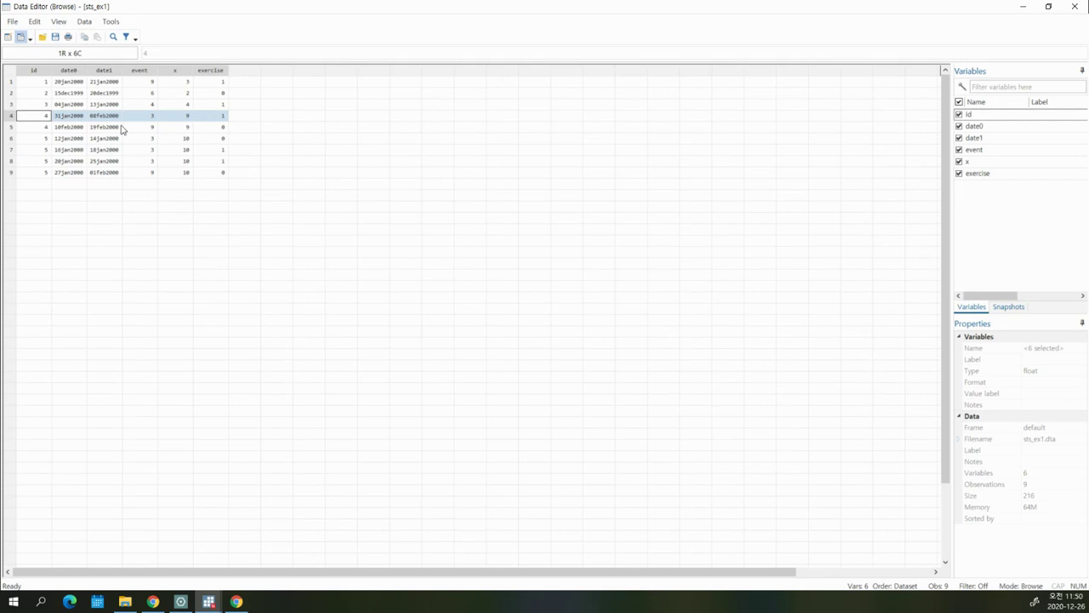
left_click(64, 125)
left_click_drag(64, 124, 223, 124)
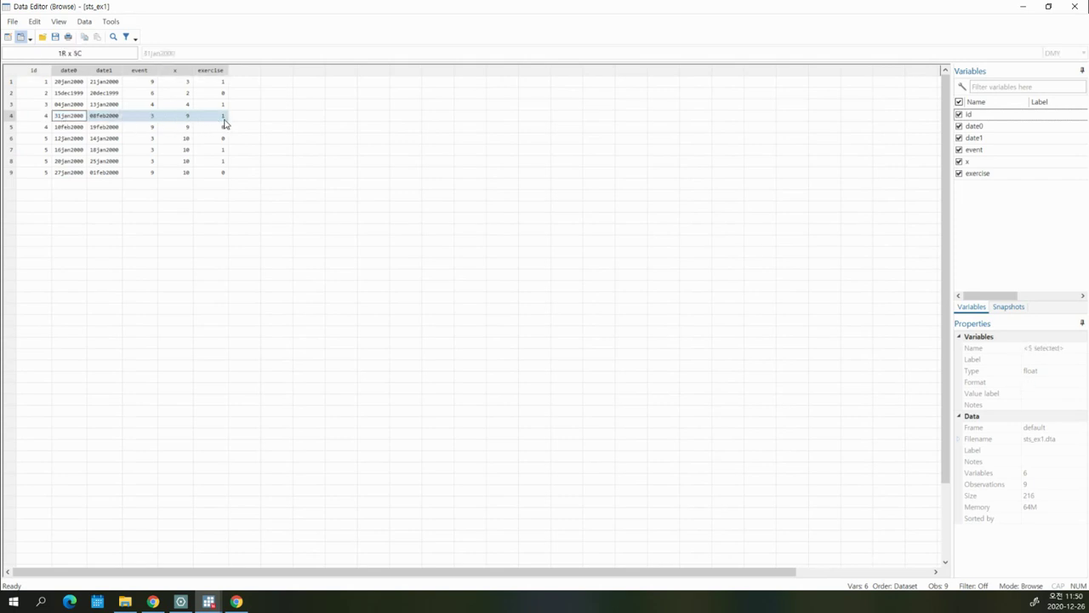
left_click_drag(98, 122, 129, 120)
left_click_drag(65, 129, 208, 134)
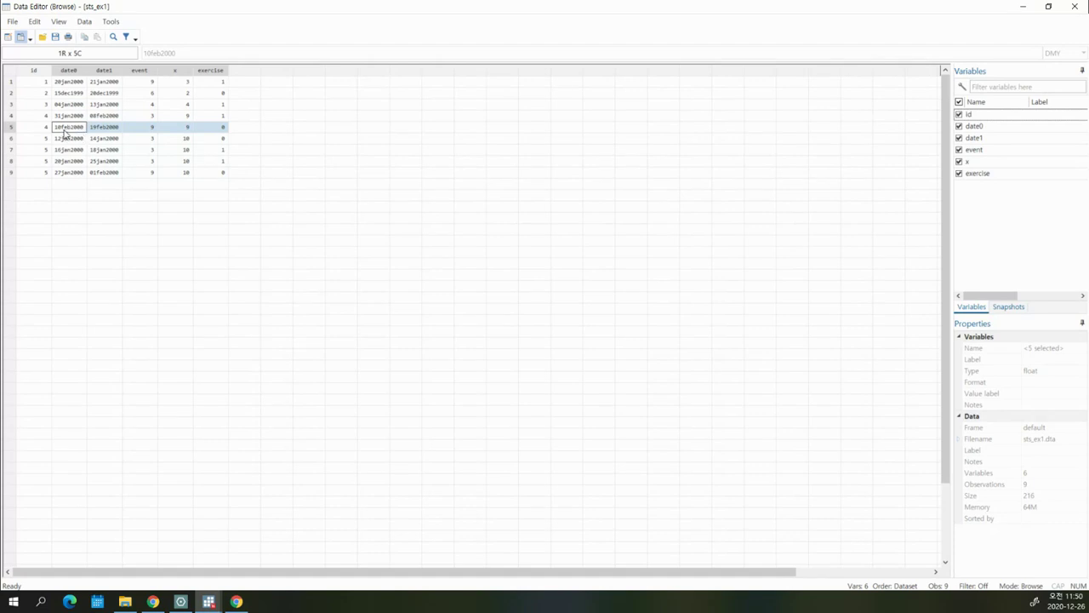
left_click_drag(65, 129, 101, 130)
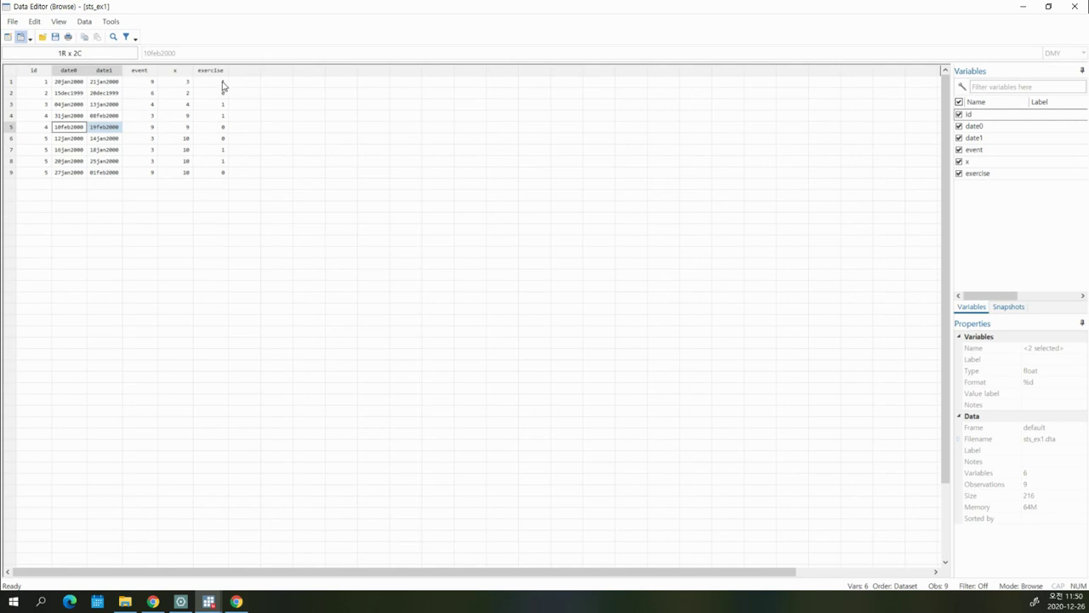
- Compare the date0 and date1 columns, including the dates of ids 2 and 3, against the empty column after exercise, and close the data view
left_click_drag(248, 84, 243, 179)
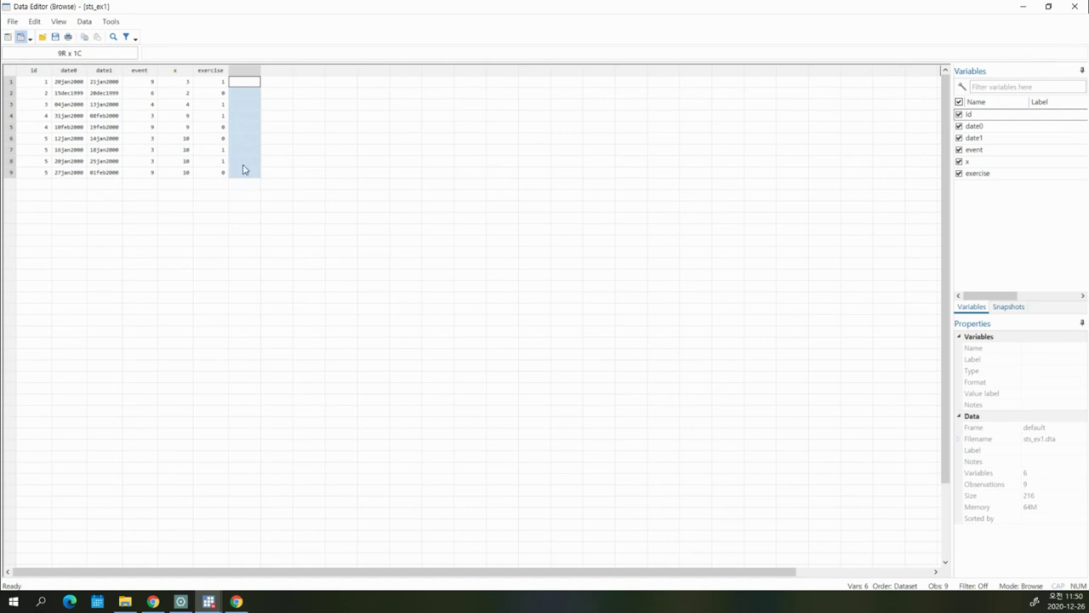
left_click_drag(250, 80, 246, 173)
left_click(109, 75)
left_click(70, 70)
left_click(108, 73)
left_click(79, 72)
left_click(247, 75)
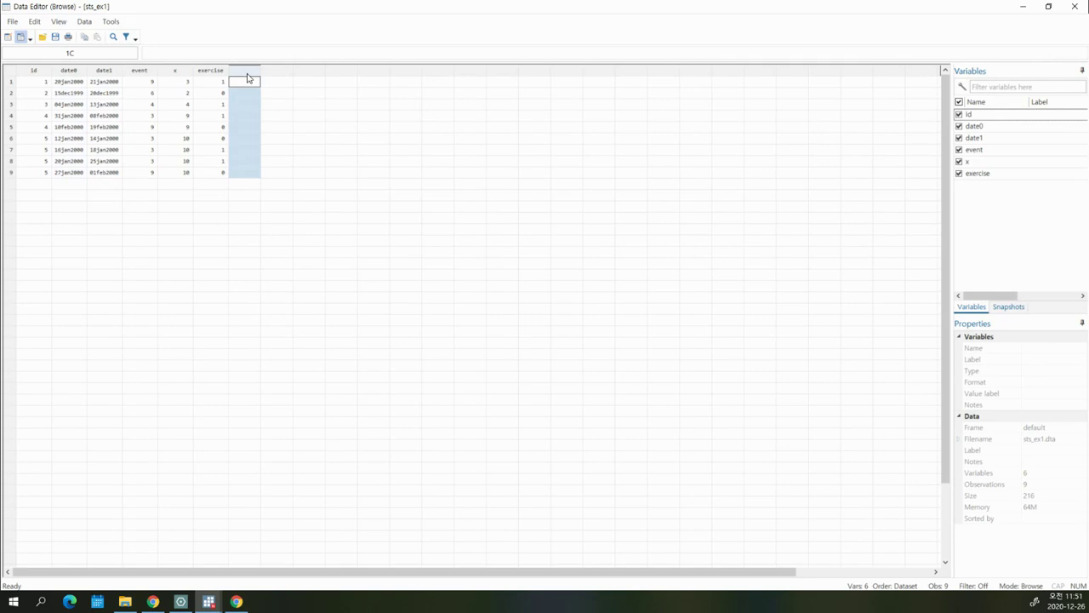
left_click_drag(64, 92, 99, 97)
left_click(107, 104)
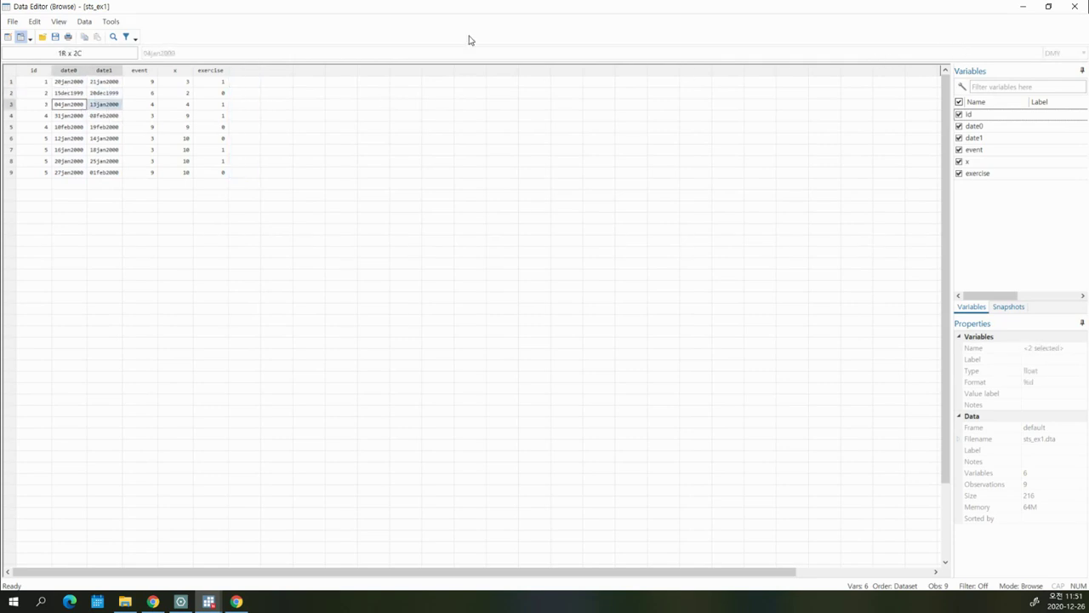
left_click(1075, 5)
- Add the line "gen sdays=date1-date0" to the do-file and run it to create the duration variable
mouse_move(237, 601)
left_click(244, 564)
left_click(322, 242)
type("gen sday")
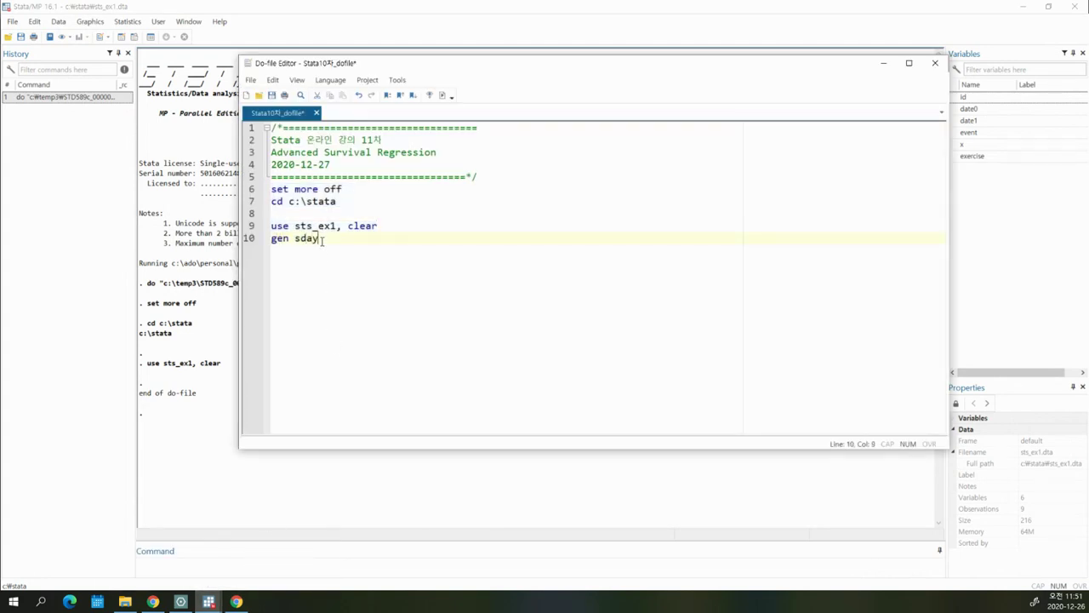
type("s=date1-date0")
key("Return")
left_click_drag(298, 238, 356, 238)
left_click(442, 96)
- Browse the dataset again and check the new sdays column, reading the records of ids 1, 2 and 3
left_click(135, 37)
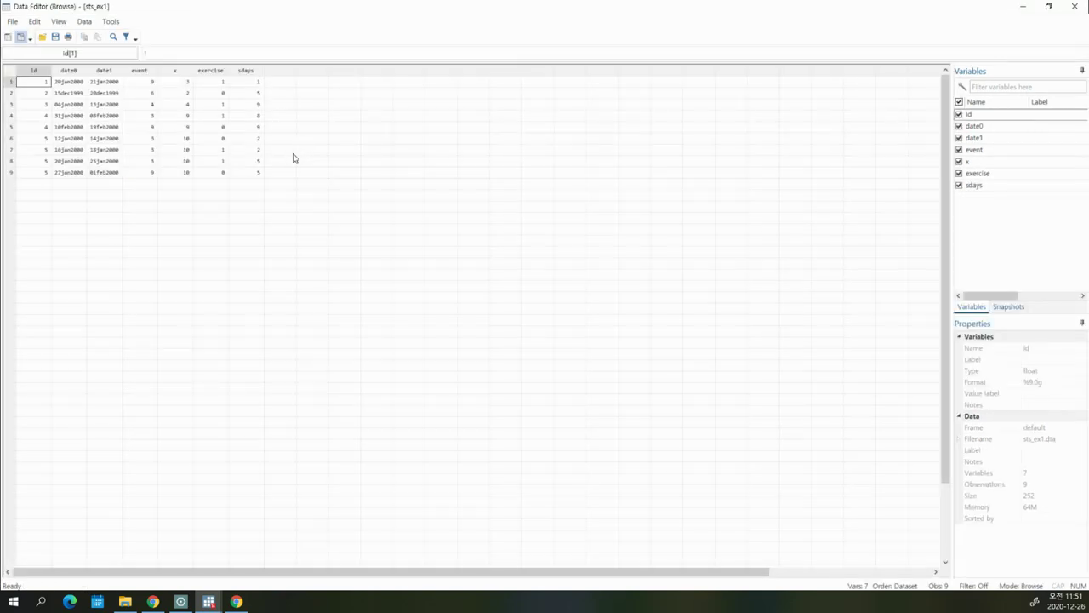
left_click_drag(252, 81, 252, 175)
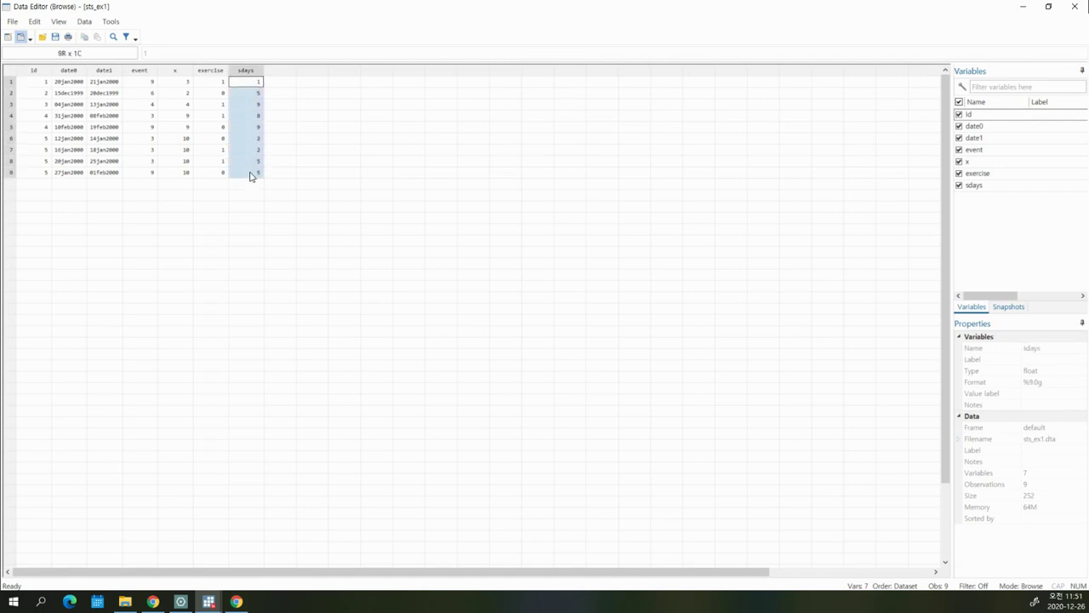
left_click(40, 84)
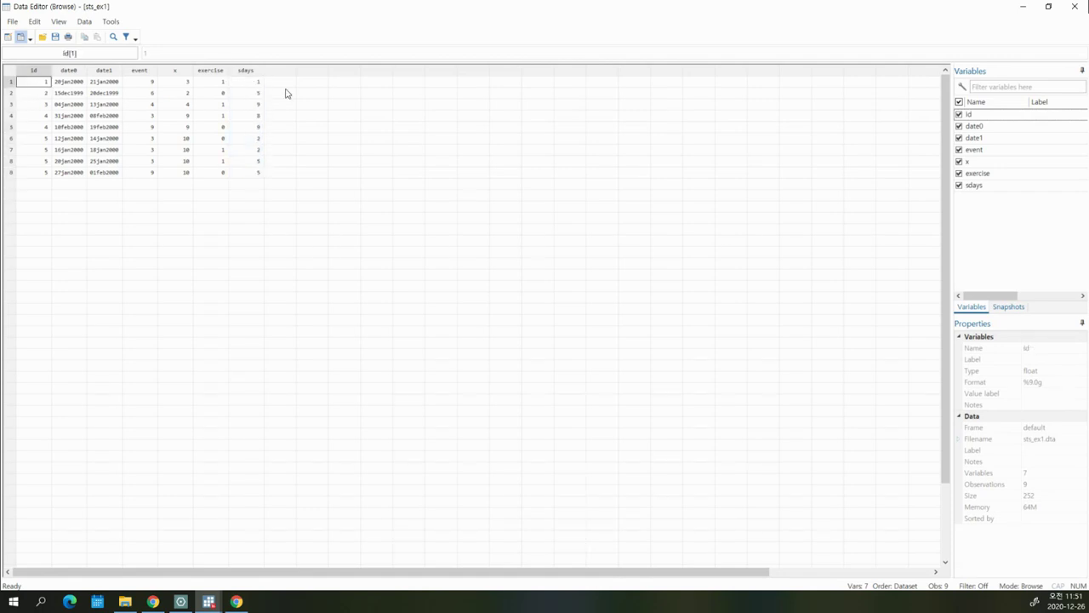
left_click(252, 82)
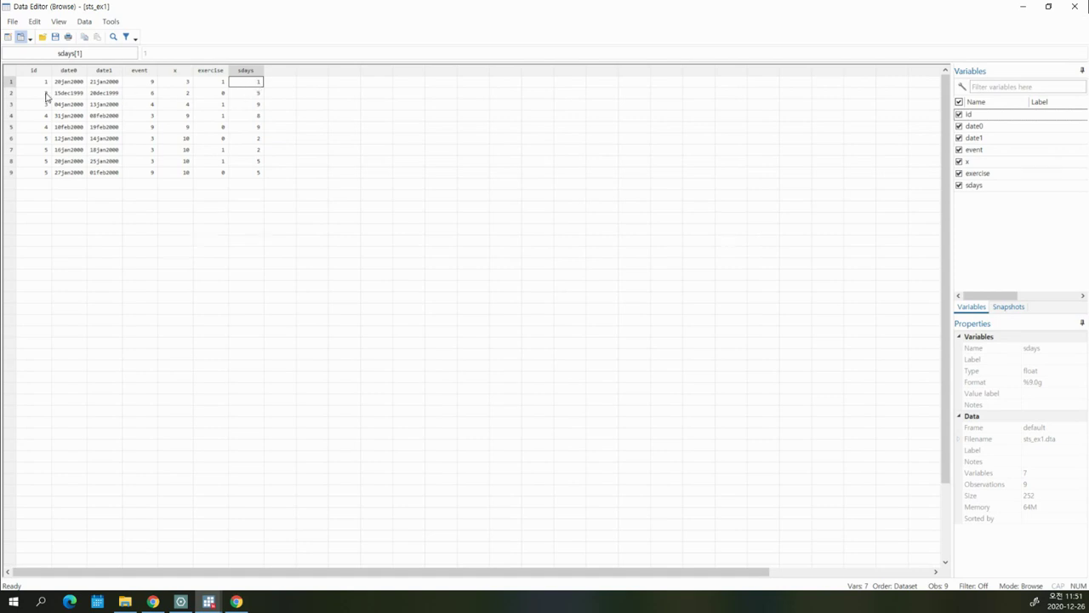
left_click_drag(47, 94, 260, 100)
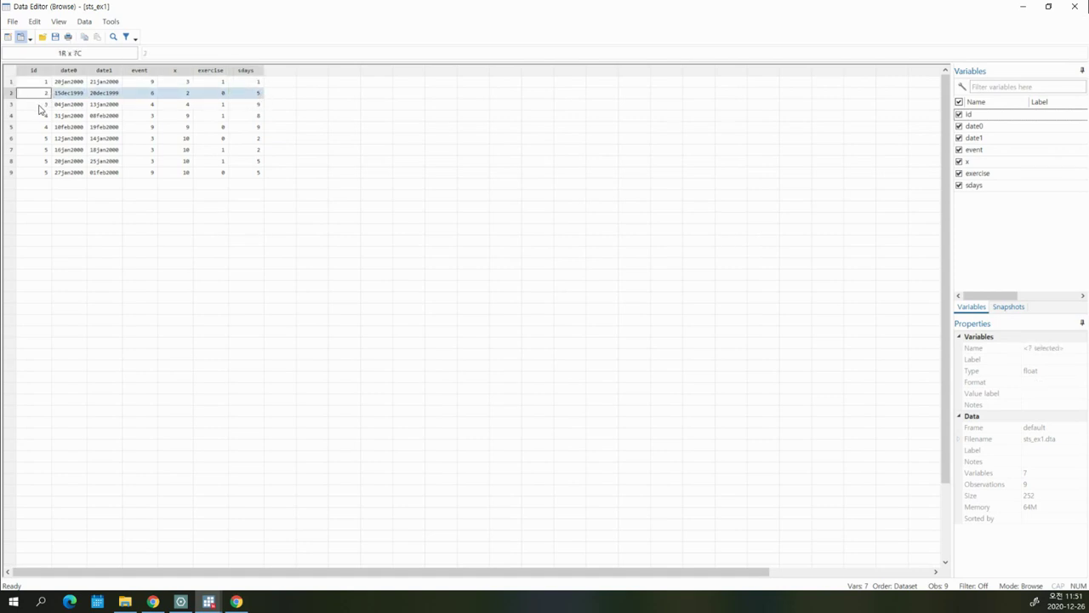
left_click_drag(43, 106, 253, 109)
- Check the sdays values of the two id 4 records
left_click_drag(45, 119, 236, 137)
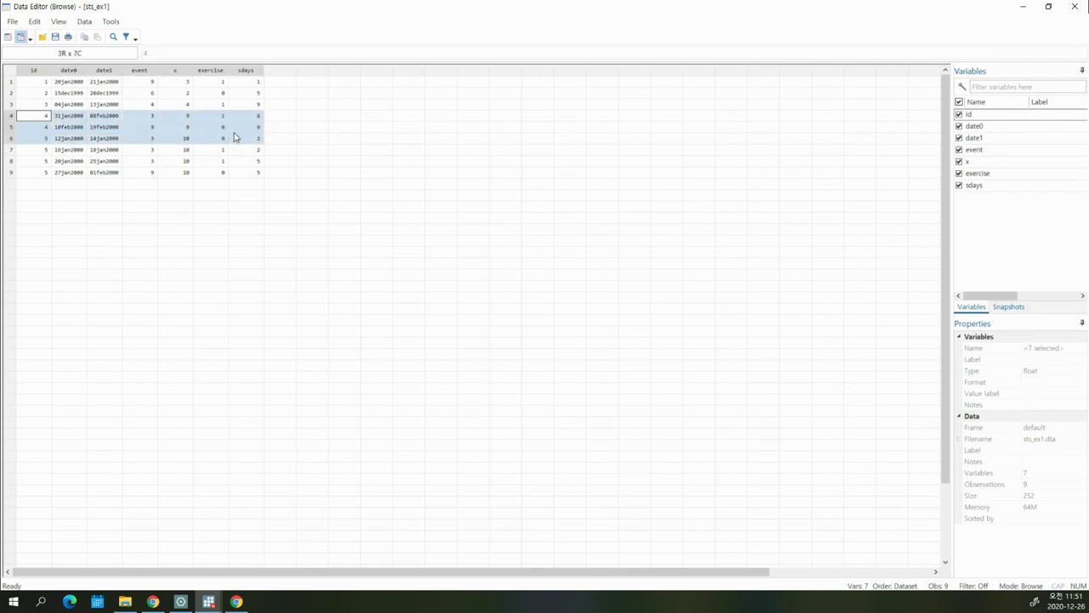
left_click(48, 122)
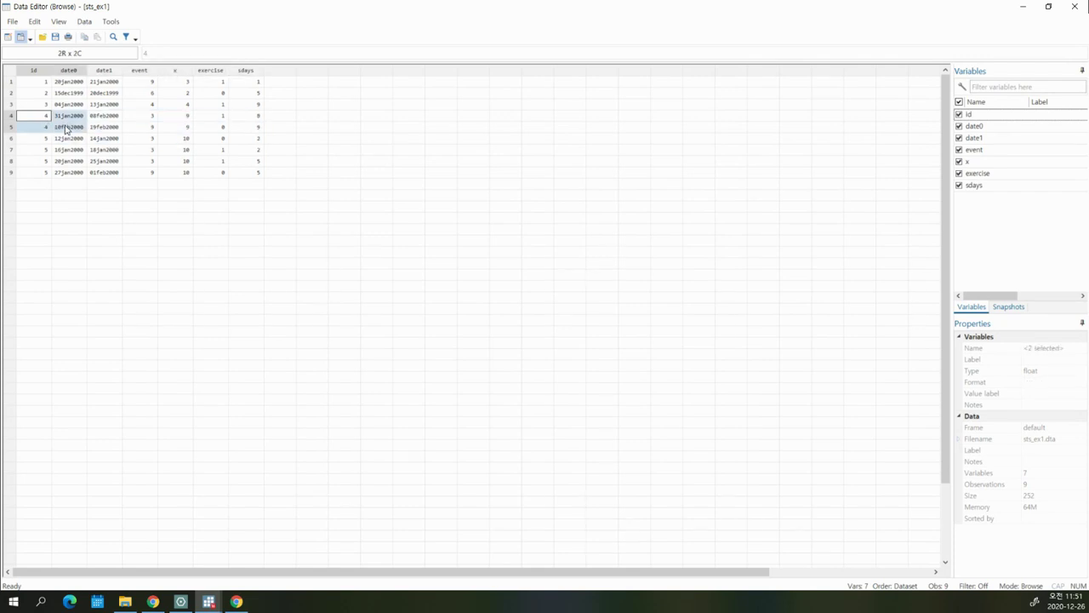
left_click(258, 119)
left_click(257, 129)
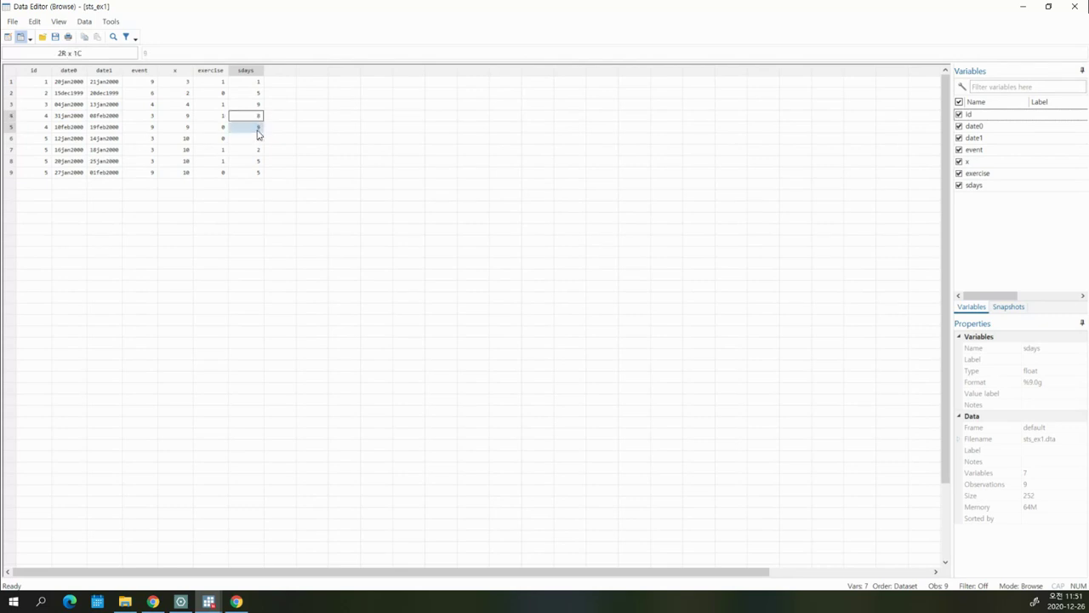
- Check the sdays values of the four id 5 records one by one, and close the data view
mouse_move(42, 138)
left_mouse_down()
mouse_move(46, 171)
mouse_move(221, 176)
mouse_move(44, 137)
left_mouse_up()
left_click(257, 137)
left_click(257, 150)
left_click(257, 161)
left_click(257, 172)
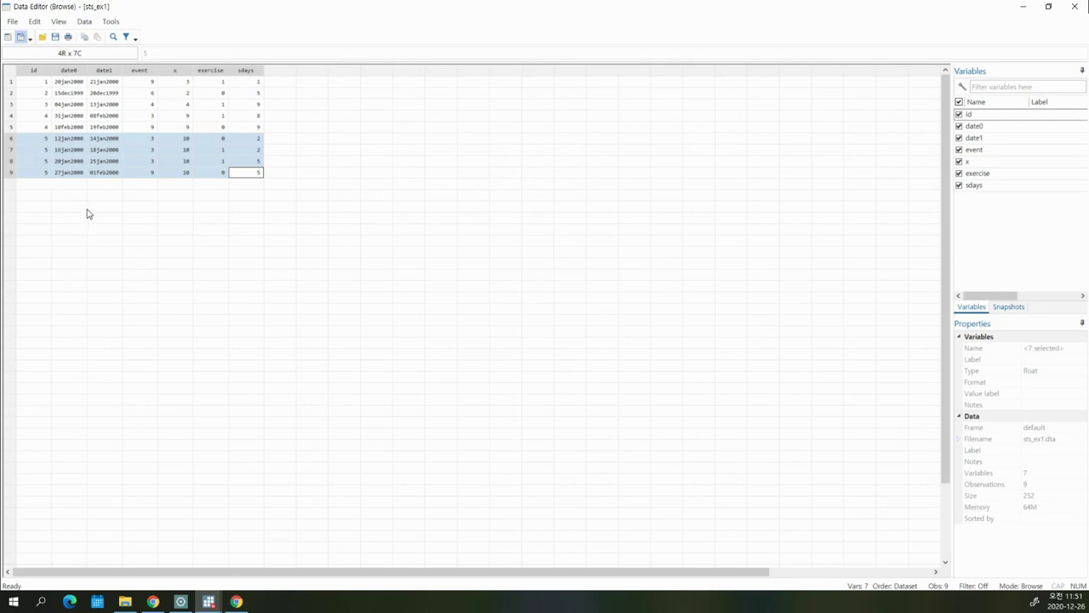
left_click_drag(254, 141, 49, 172)
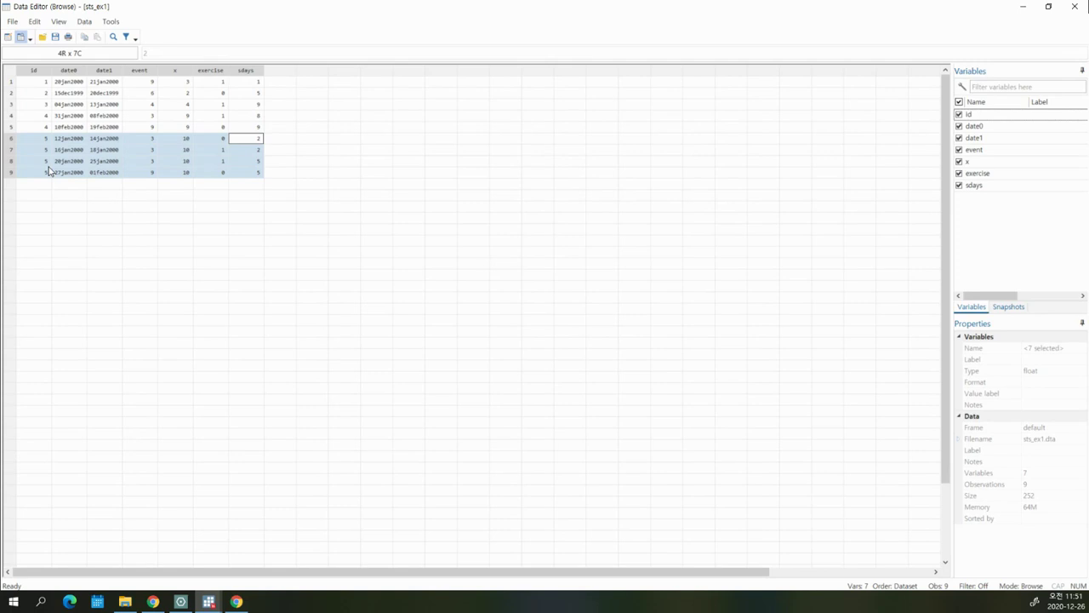
left_click(44, 160)
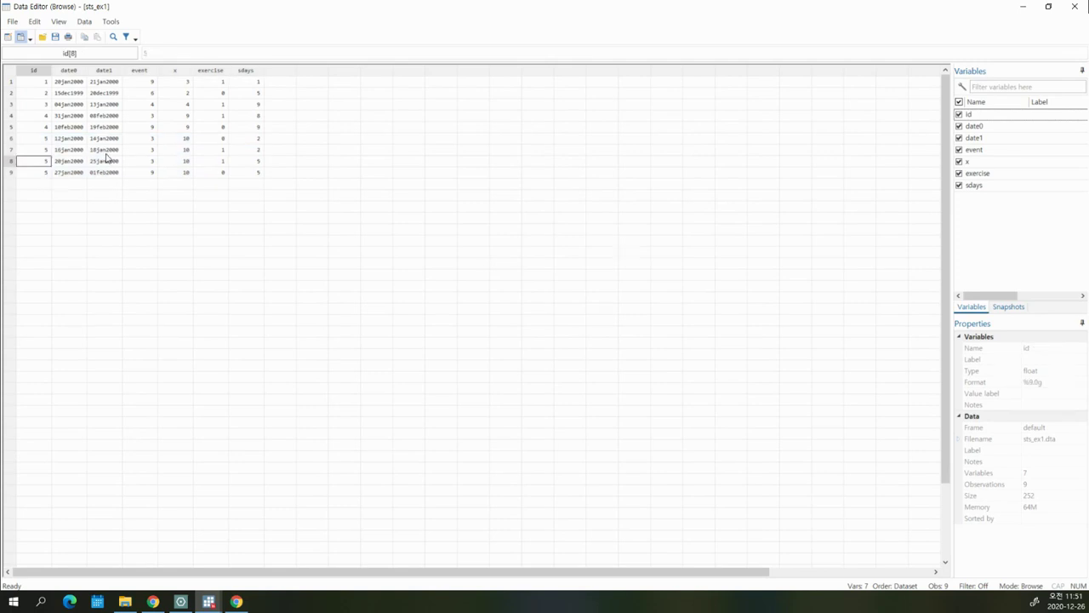
left_click(1075, 6)
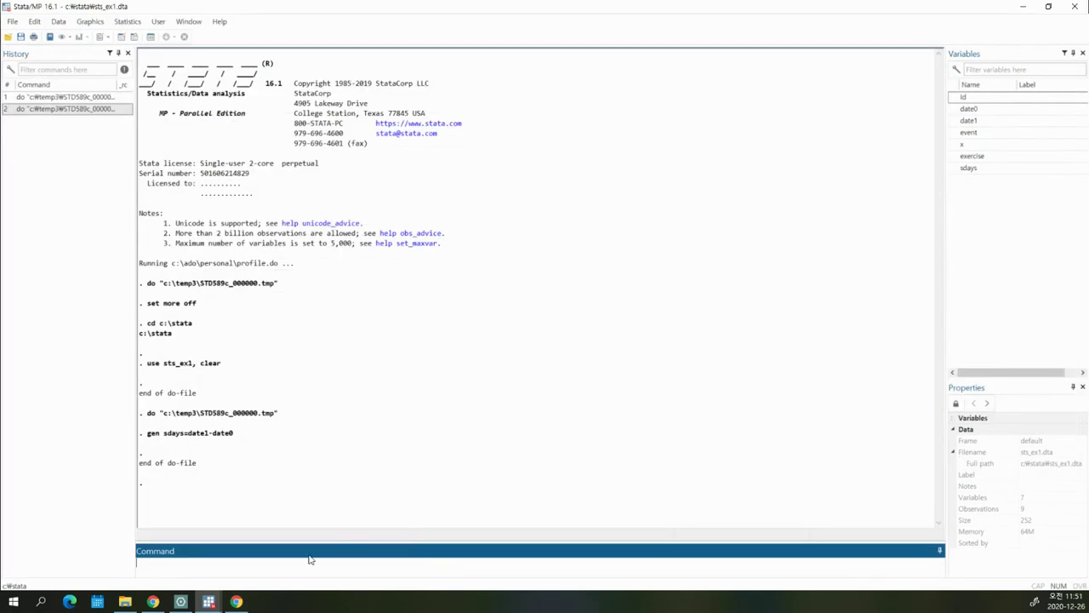
- Add the line "stset sdays, fail(event=9)" below the gen command in the do-file, followed by several blank lines
left_click(210, 602)
left_click(271, 536)
left_click(316, 252)
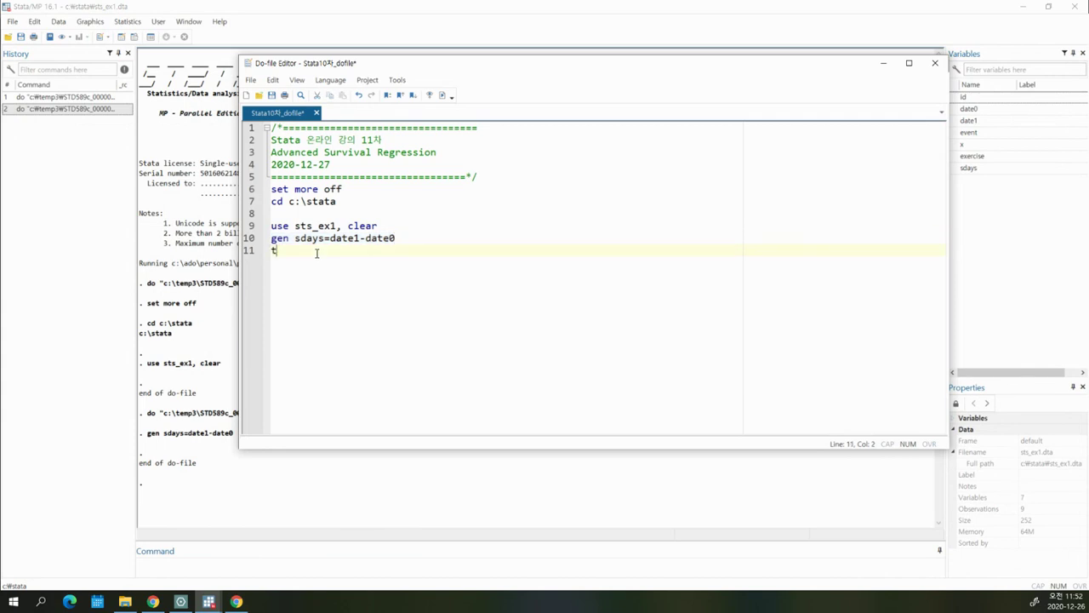
type("stset")
key("BackSpace")
key("BackSpace")
type("t ")
type("sdya")
type("ys,")
type(" fail=even")
key("BackSpace")
key("BackSpace")
key("BackSpace")
key("BackSpace")
key("BackSpace")
type("(event=9")
key("End")
key("Return")
key("Return")
key("Return")
key("Return")
key("Return")
left_click_drag(306, 250, 456, 257)
left_click(434, 251)
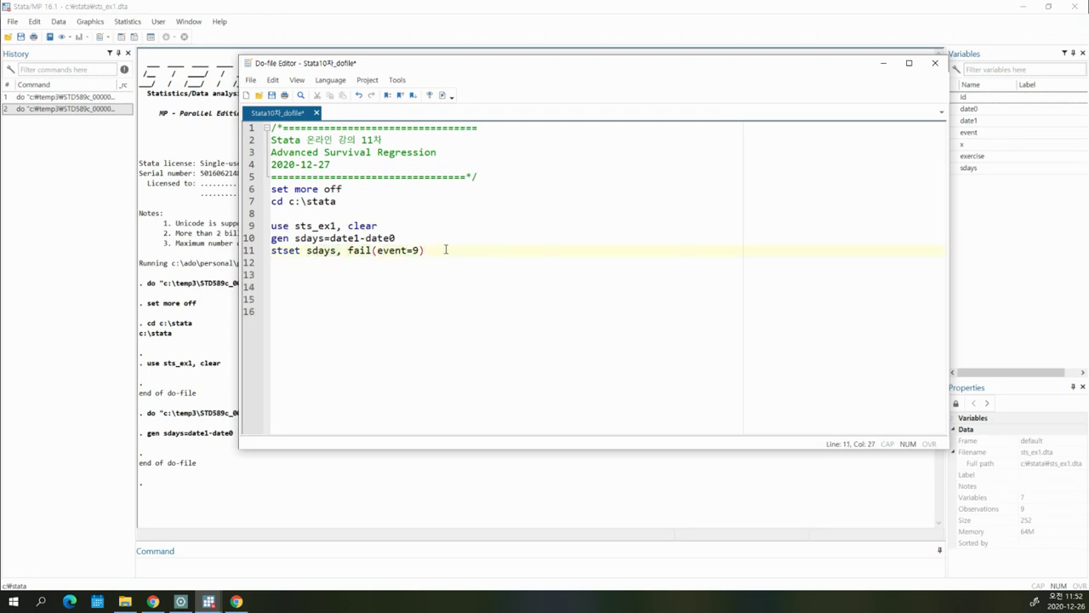
- Browse the dataset to check the sdays column used as the survival time, and return to the do-file
left_click_drag(341, 250, 307, 250)
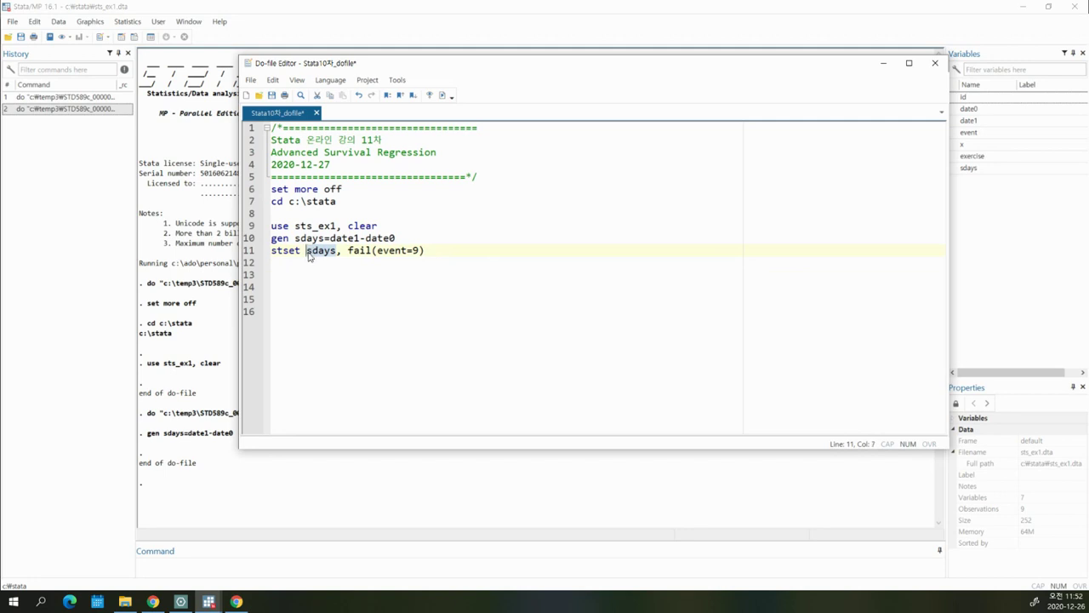
left_click(148, 37)
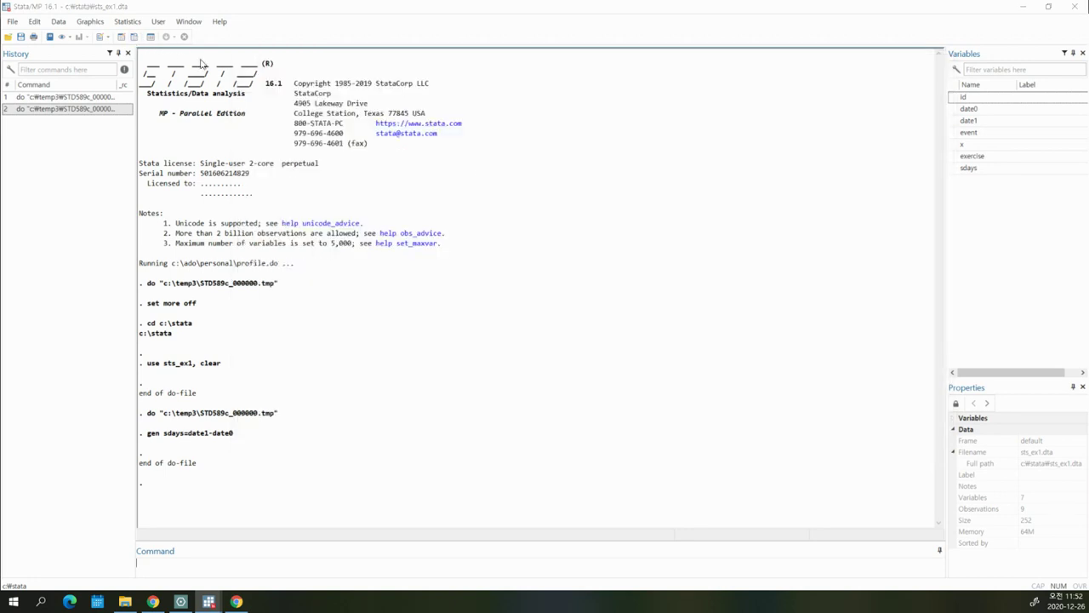
mouse_move(247, 81)
left_mouse_down()
mouse_move(255, 174)
mouse_move(257, 81)
left_mouse_up()
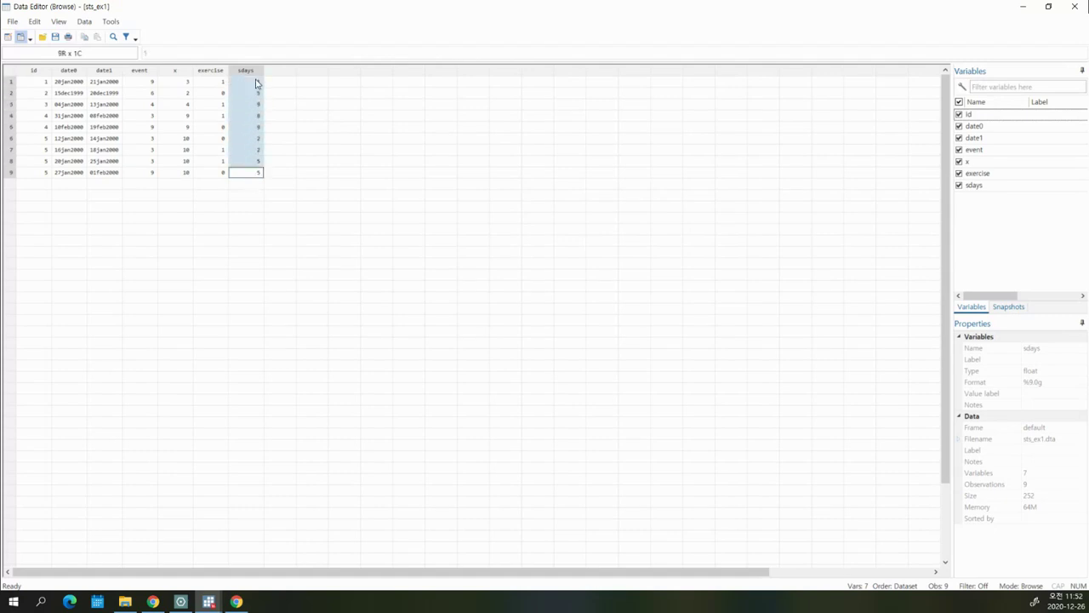
left_click(1074, 6)
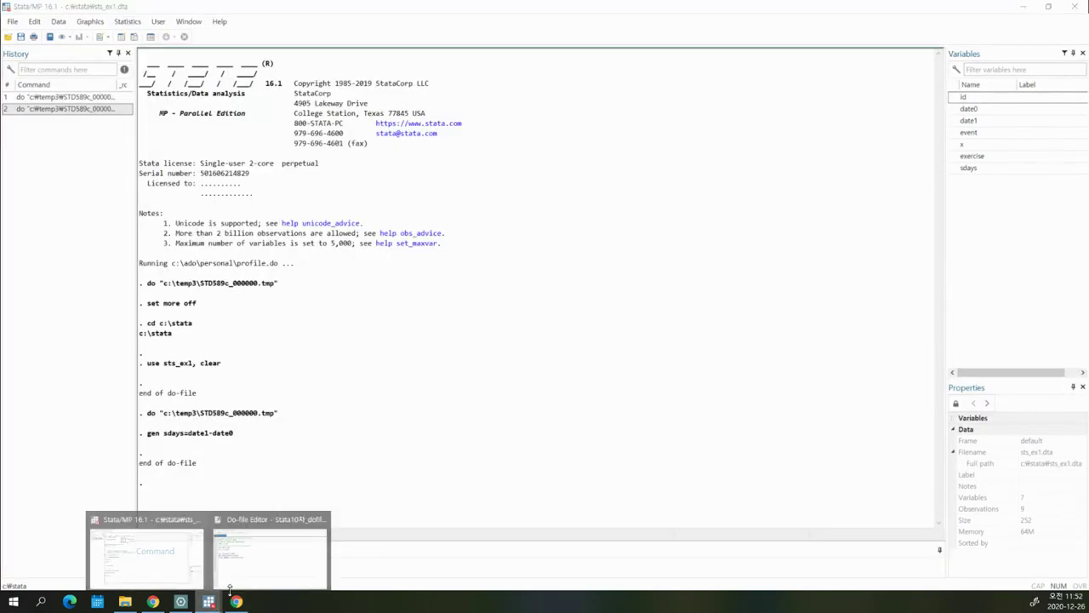
left_click(270, 552)
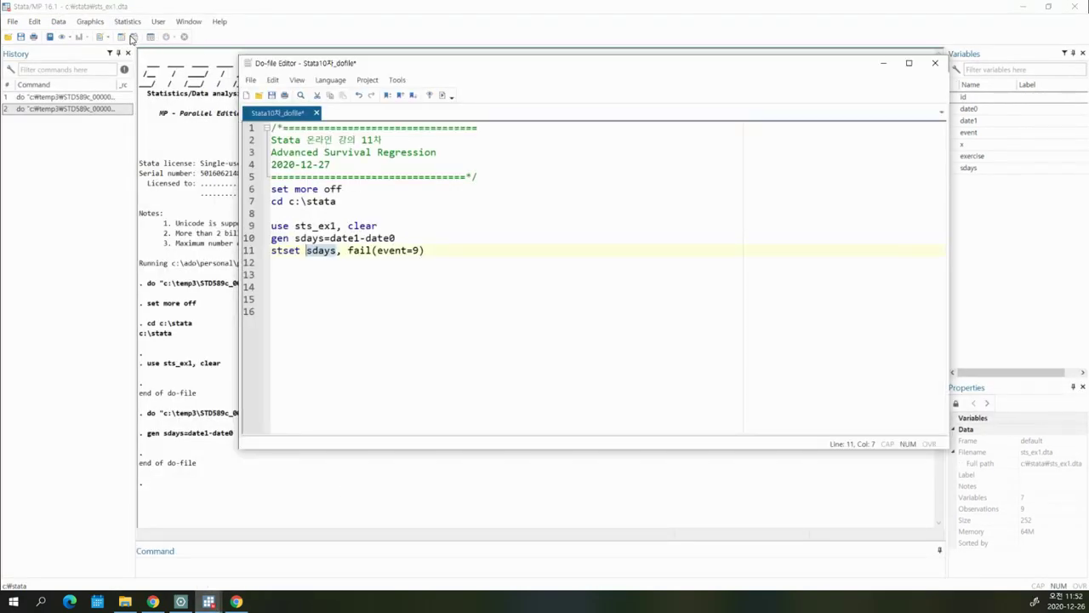
- Browse the dataset and examine the event column, comparing the records coded 9 with the others, and return to the do-file
left_click(134, 38)
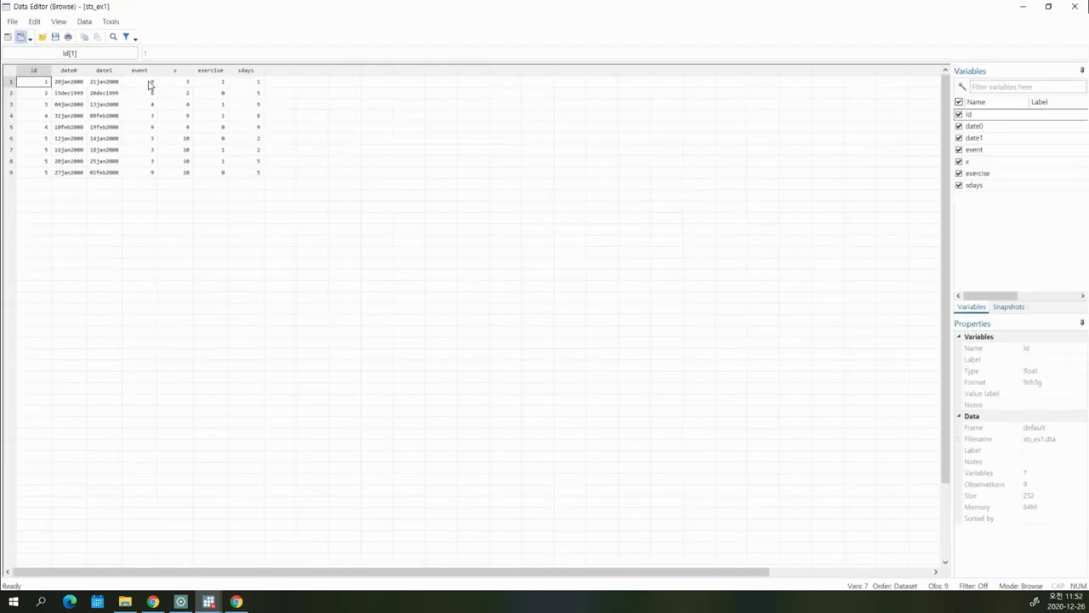
left_click_drag(148, 83, 147, 176)
left_click(150, 84)
left_click(153, 128)
left_click(152, 174)
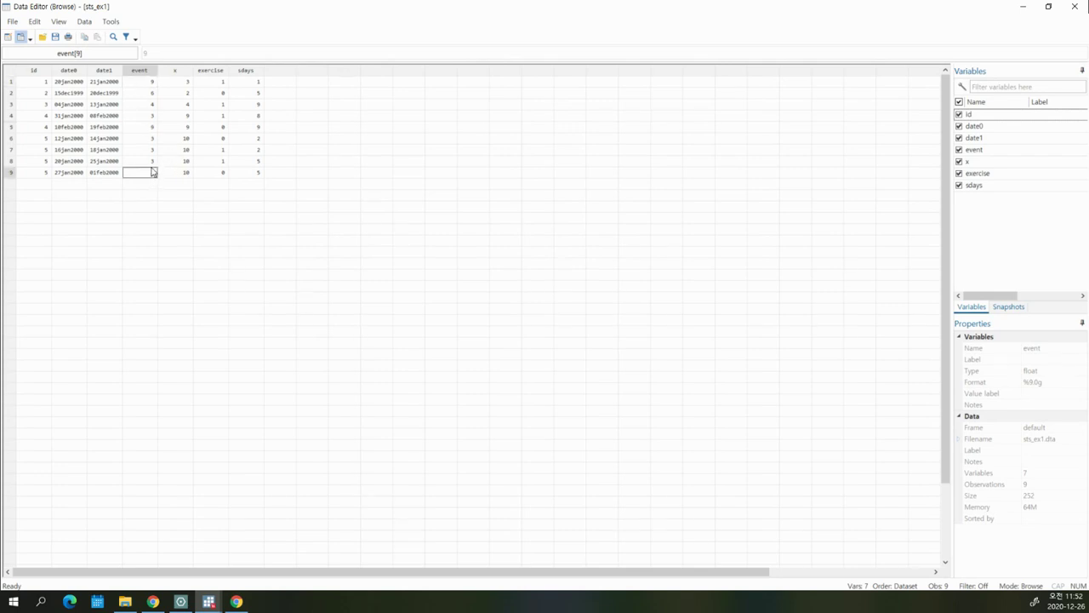
left_click(154, 83)
left_click(151, 116)
left_click(153, 83)
left_click(155, 173)
mouse_move(208, 600)
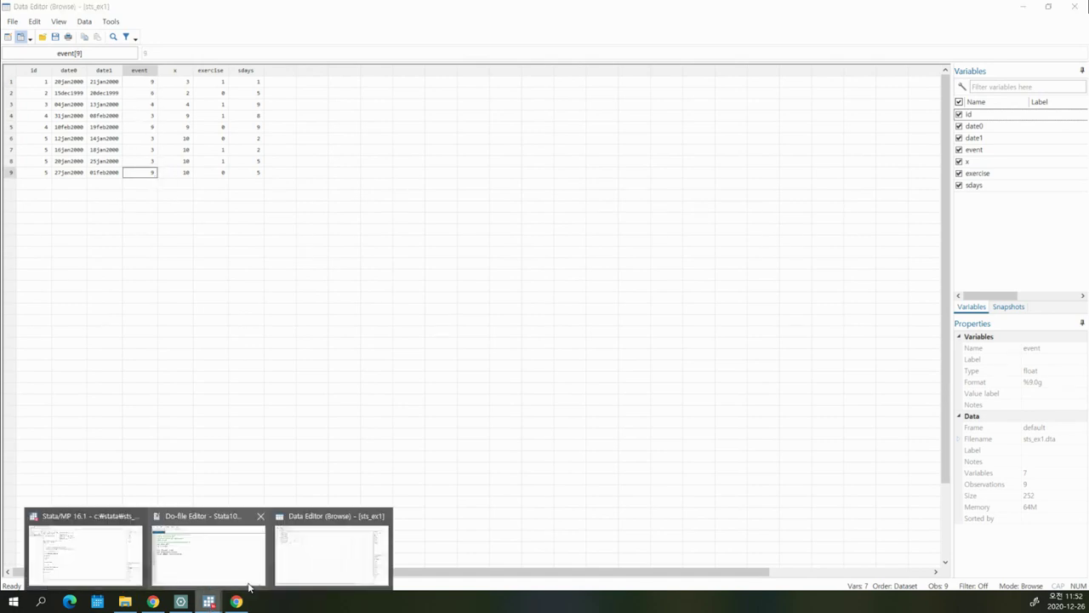
left_click(236, 579)
- Try writing the failure condition in the stset line as event==9
left_click_drag(425, 251, 342, 250)
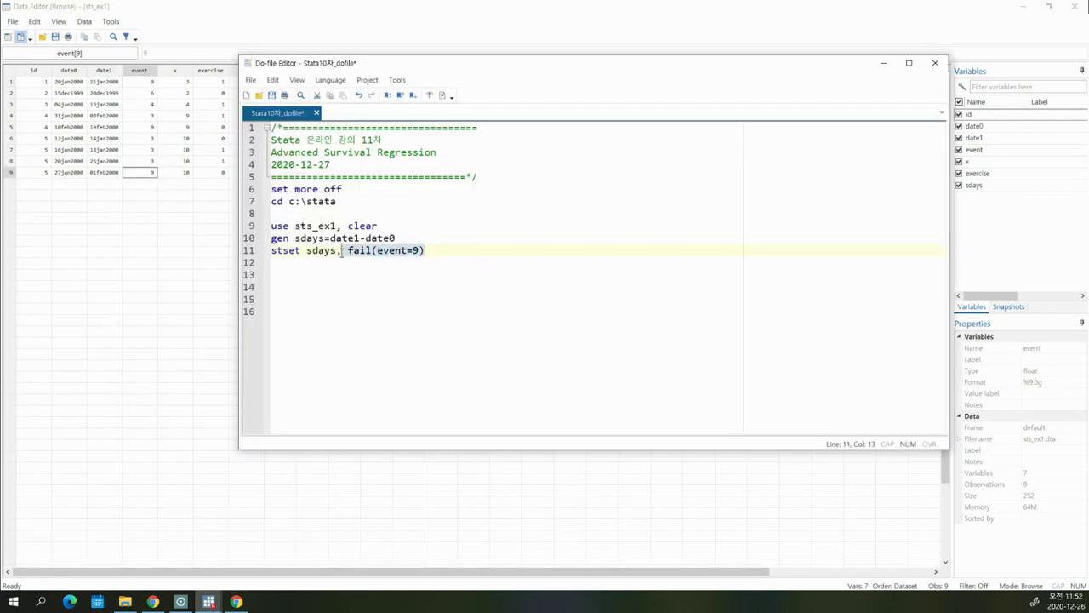
left_click(394, 251)
left_click_drag(375, 251, 420, 251)
left_click(414, 252)
type("=")
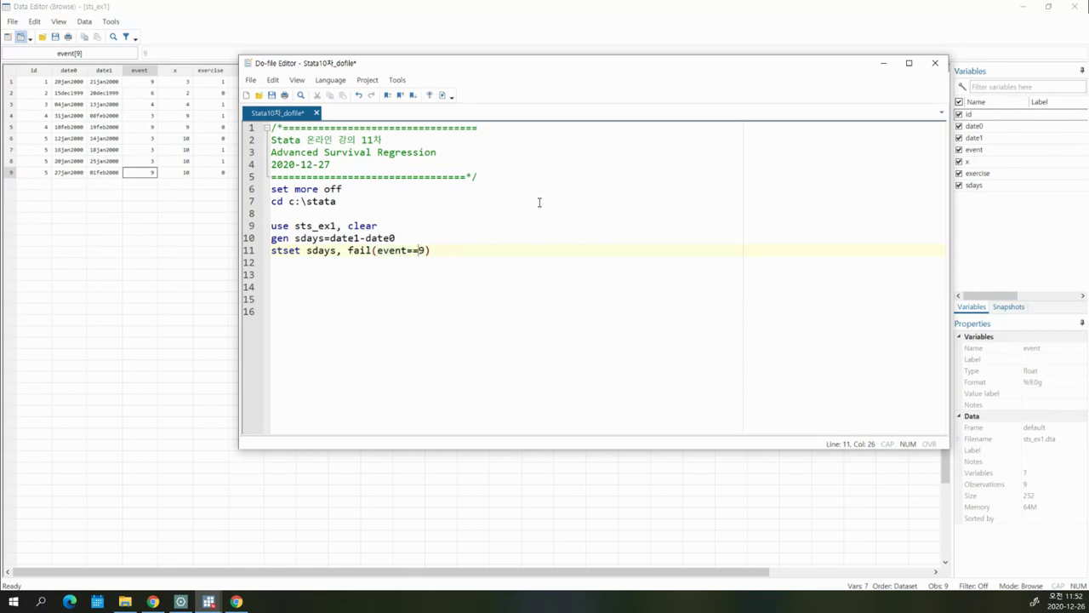
key("BackSpace")
key("Return")
key("Return")
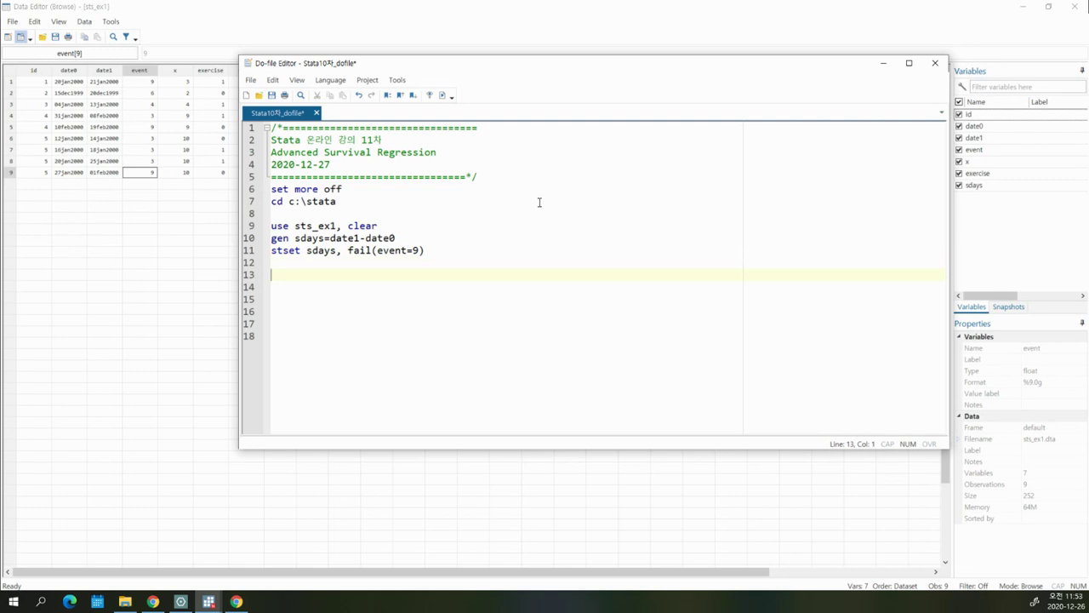
- Try adding the option id(id) at the end of the stset line
left_click(446, 250)
type("id(id")
left_click_drag(442, 250, 430, 249)
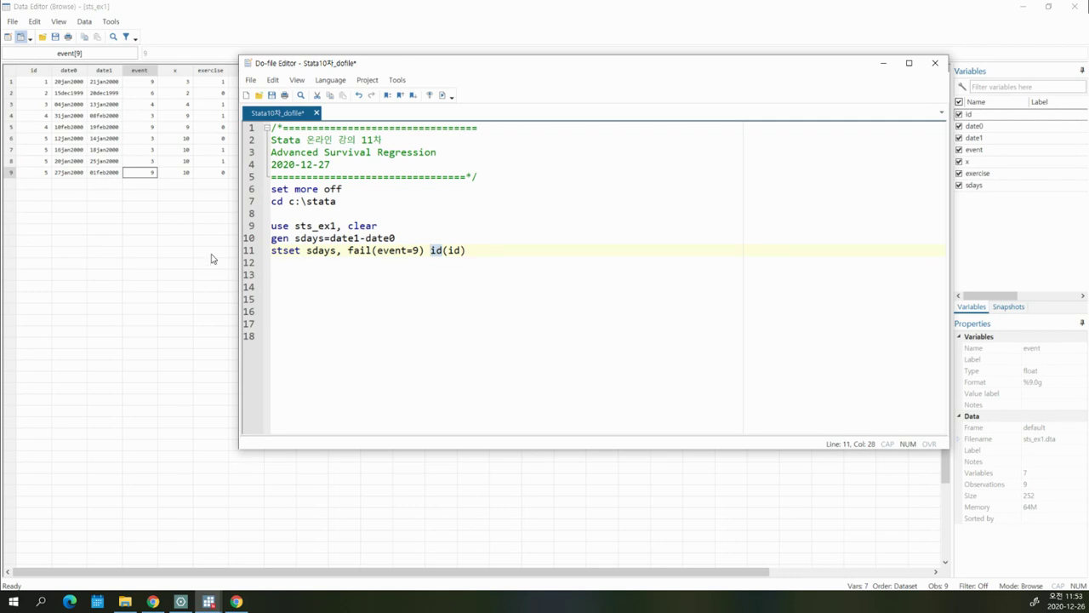
left_click(417, 250)
left_click_drag(432, 250, 471, 252)
- Examine the date0 and date1 intervals of the four id 5 records in the dataset, and close the data view
left_click(152, 222)
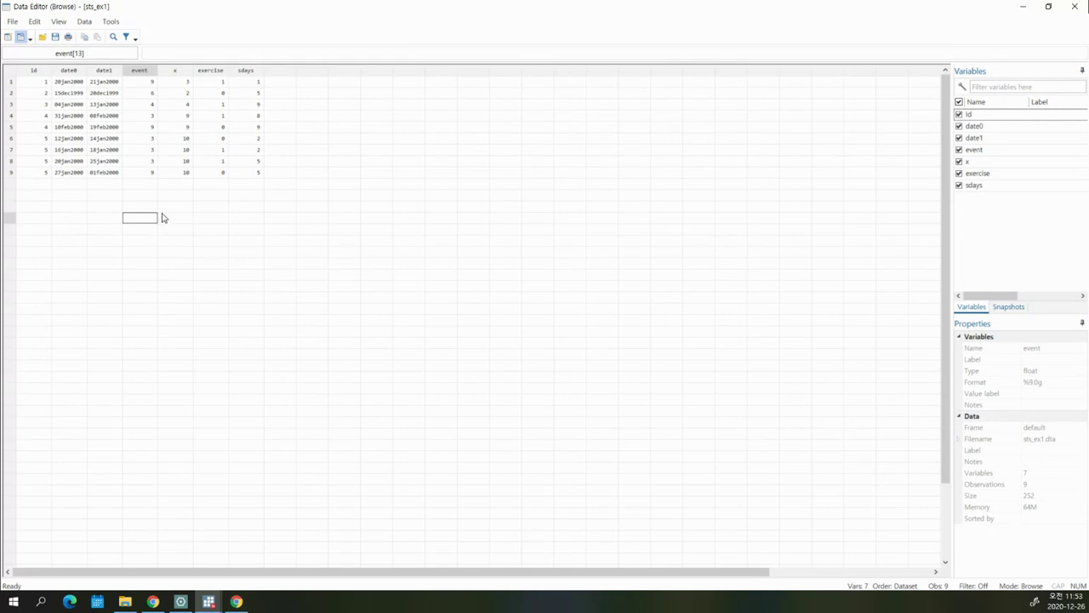
left_click_drag(48, 140, 106, 176)
left_click(66, 141)
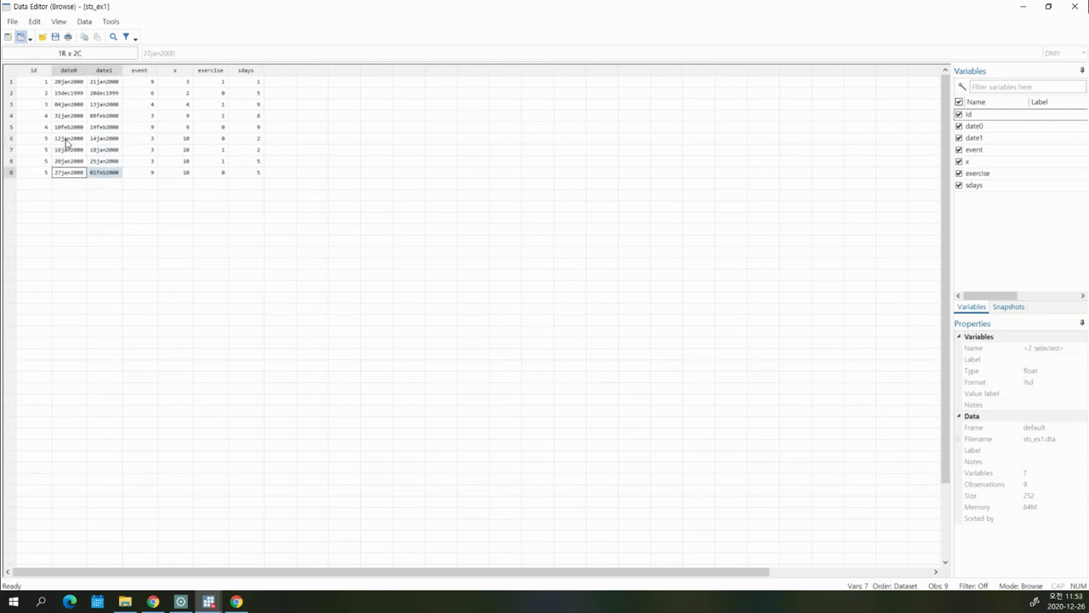
left_click_drag(68, 141, 111, 172)
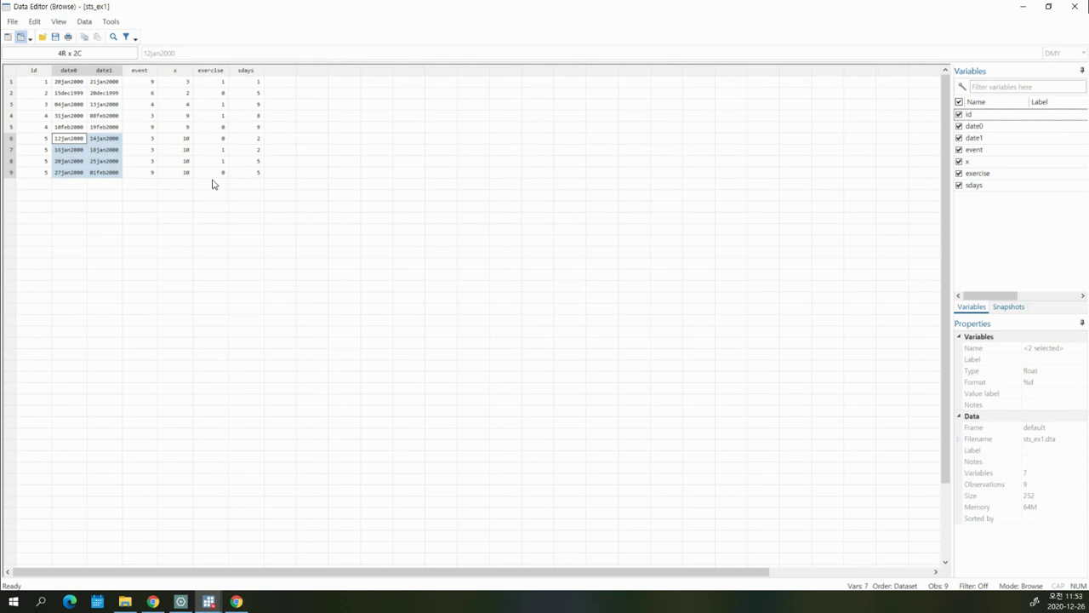
left_click(1074, 6)
- Review the id(id) option in the stset line and check all variables of the id 5 records in the dataset
left_click_drag(430, 251, 492, 251)
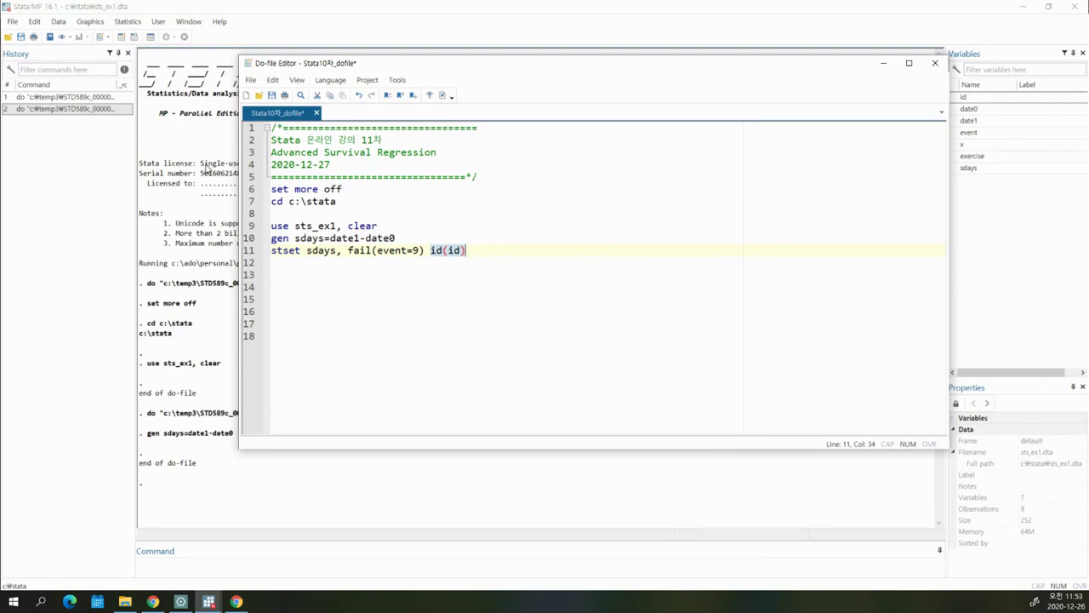
left_click(189, 136)
left_click(133, 37)
left_click_drag(41, 140, 246, 170)
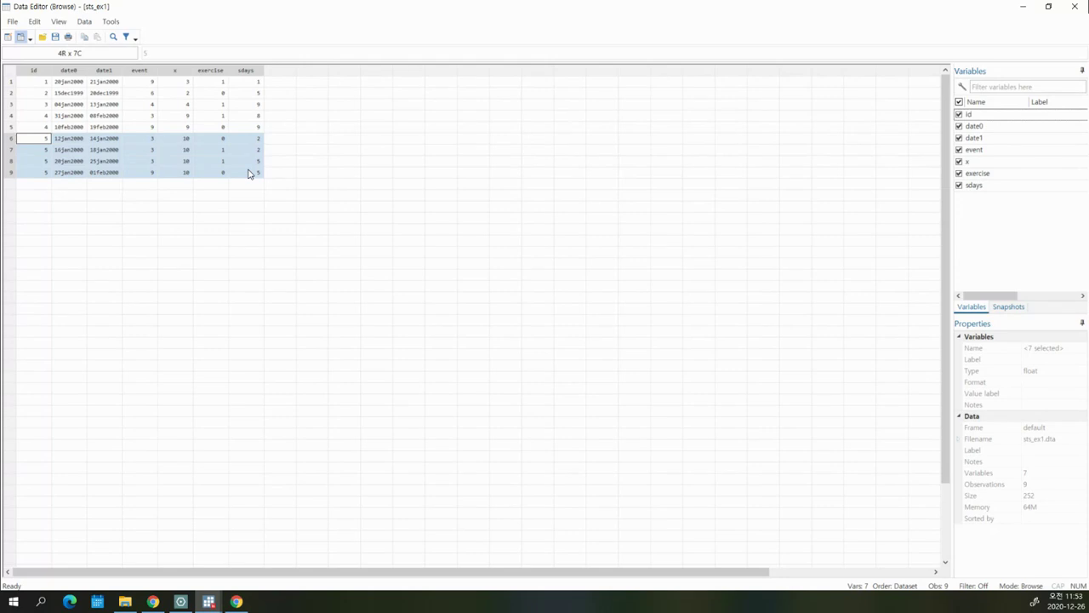
left_click(1075, 6)
- Remove the id(id) option from the stset line and run "stset sdays, fail(event=9)"
left_click(271, 553)
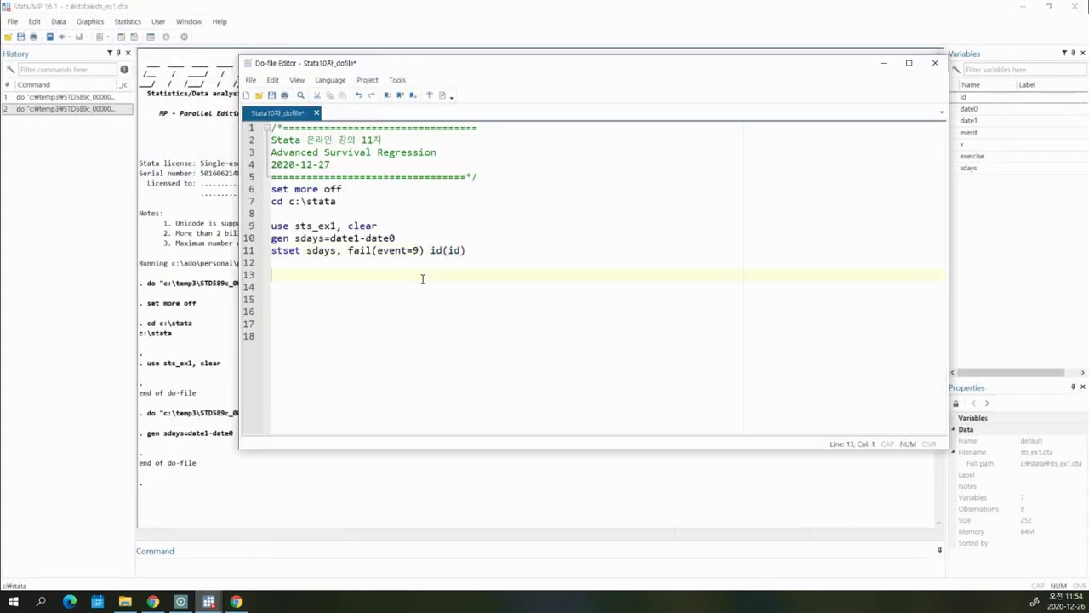
key("Delete")
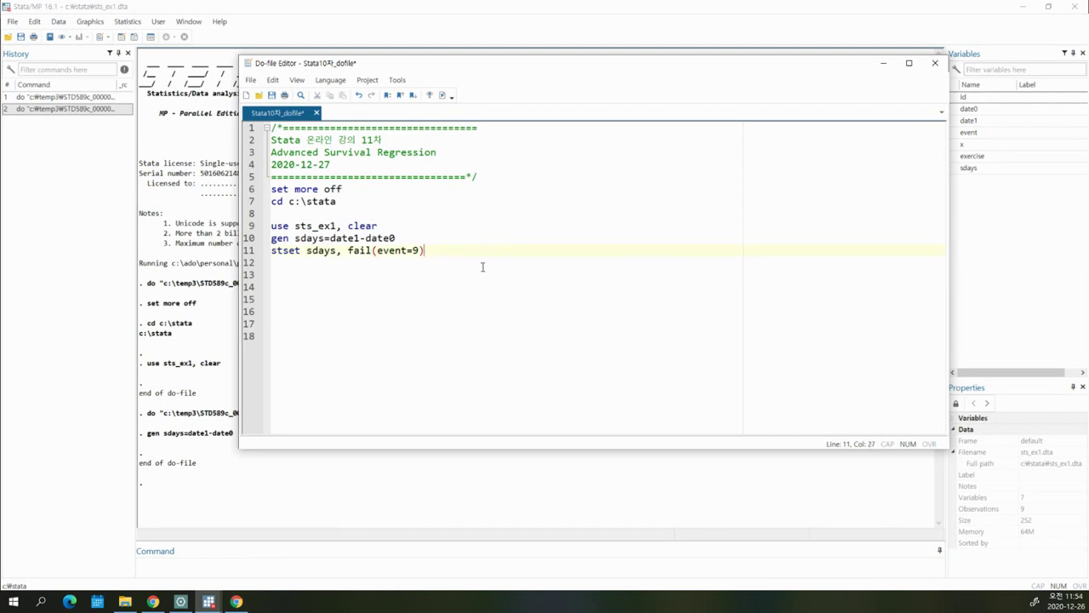
left_click_drag(441, 254, 213, 251)
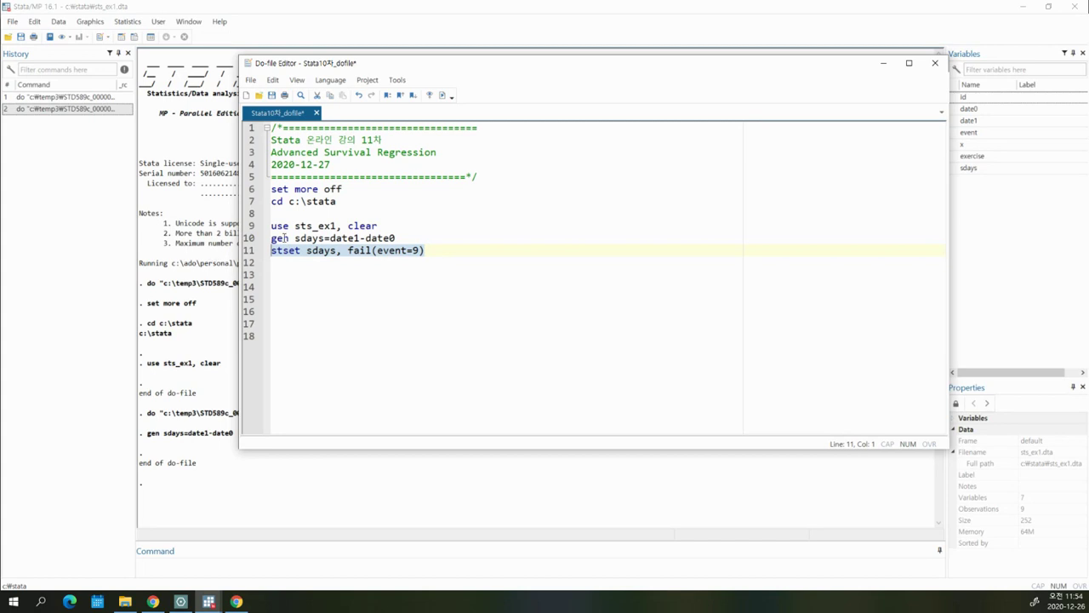
left_click(444, 96)
- Read the total observations in the stset output, and browse the dataset to compare them with the id column
left_click(244, 468)
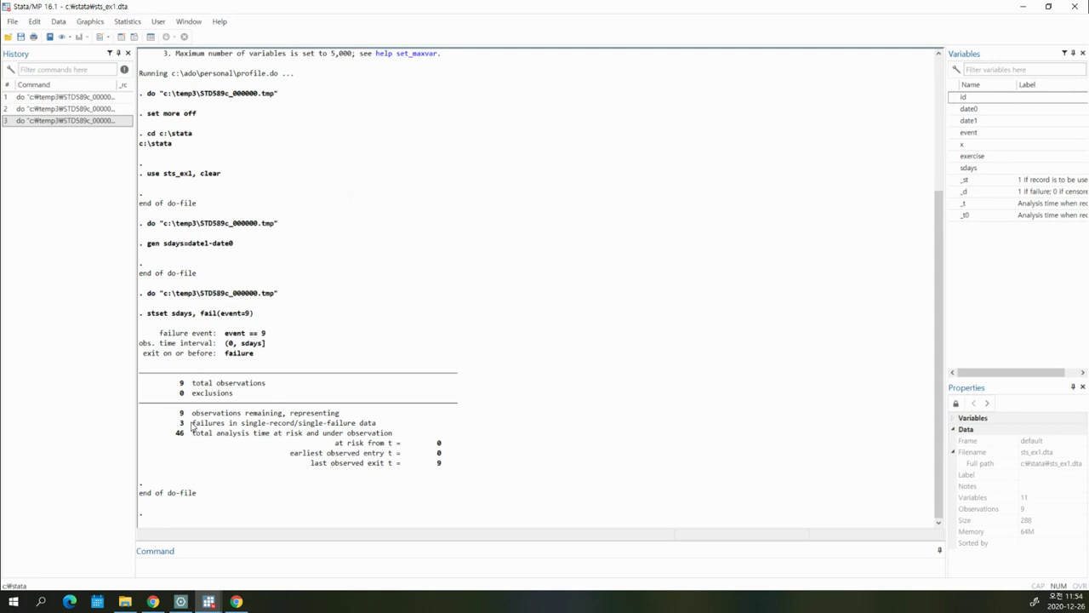
left_click_drag(176, 383, 274, 388)
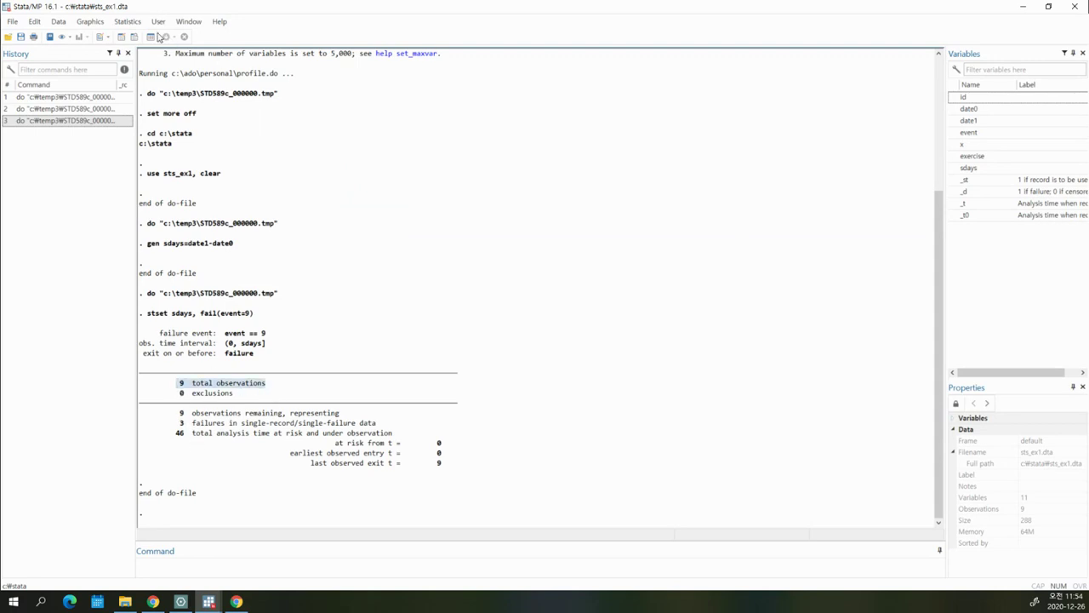
left_click(136, 36)
left_click(46, 92)
left_click(46, 105)
left_click_drag(46, 139, 45, 175)
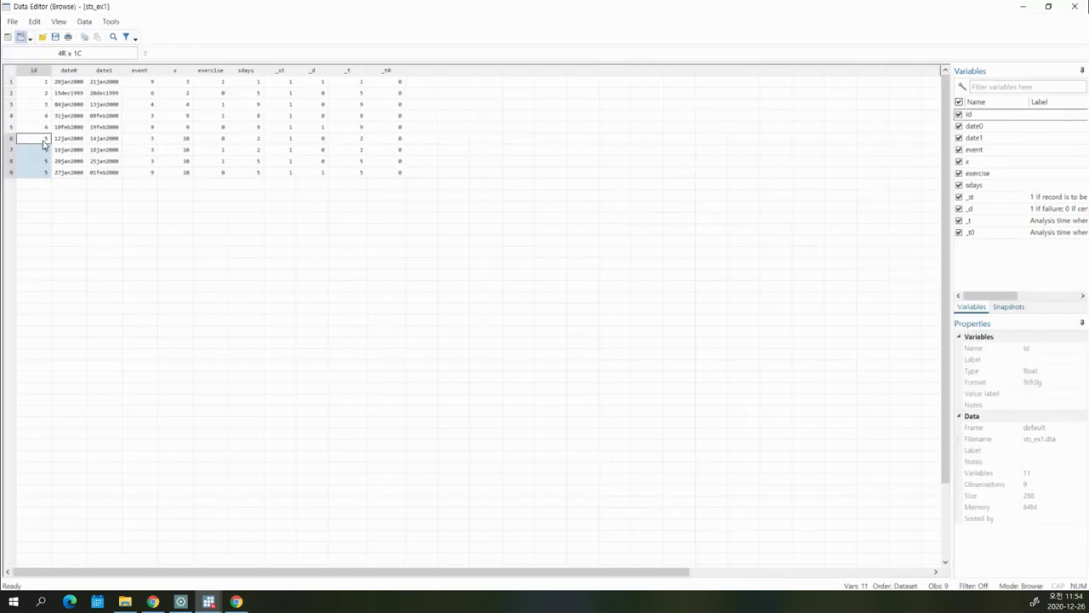
- Check the four id 5 records one by one against the whole id column, and close the data view
left_click(43, 140)
left_click(43, 151)
left_click(44, 162)
left_click(45, 172)
left_click(44, 151)
left_click(43, 139)
left_click_drag(43, 140, 45, 173)
left_click_drag(46, 81, 38, 179)
left_click_drag(46, 138, 44, 183)
left_click(1074, 6)
- Append the comment "// id( ) 옵션을 사용하지 않는다." to the stset line, insert blank lines below it and save the do-file
mouse_move(208, 602)
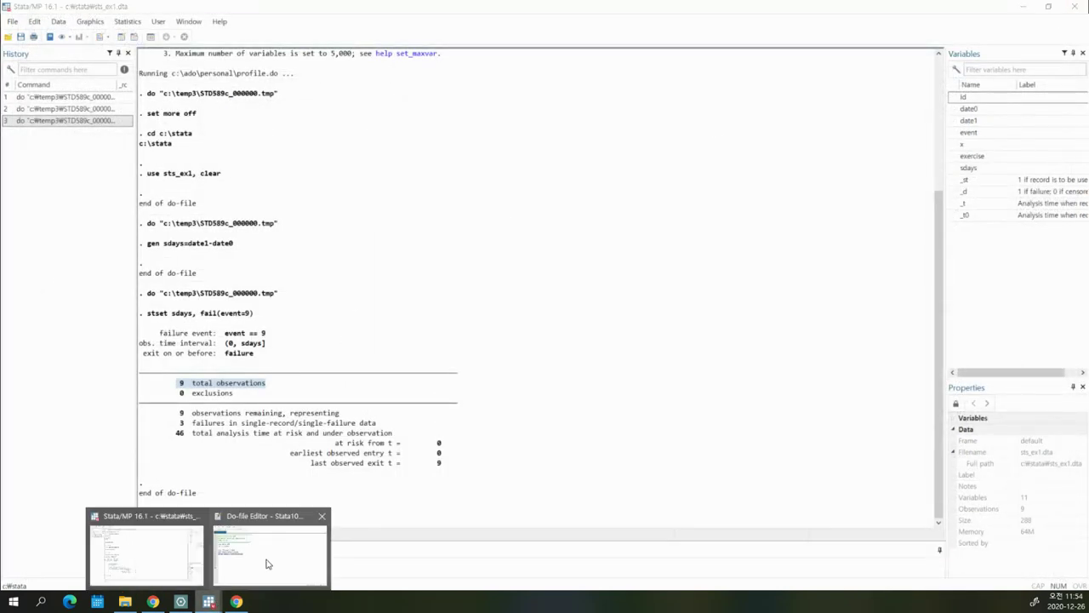
left_click(267, 557)
left_click(385, 263)
left_click_drag(444, 251, 271, 252)
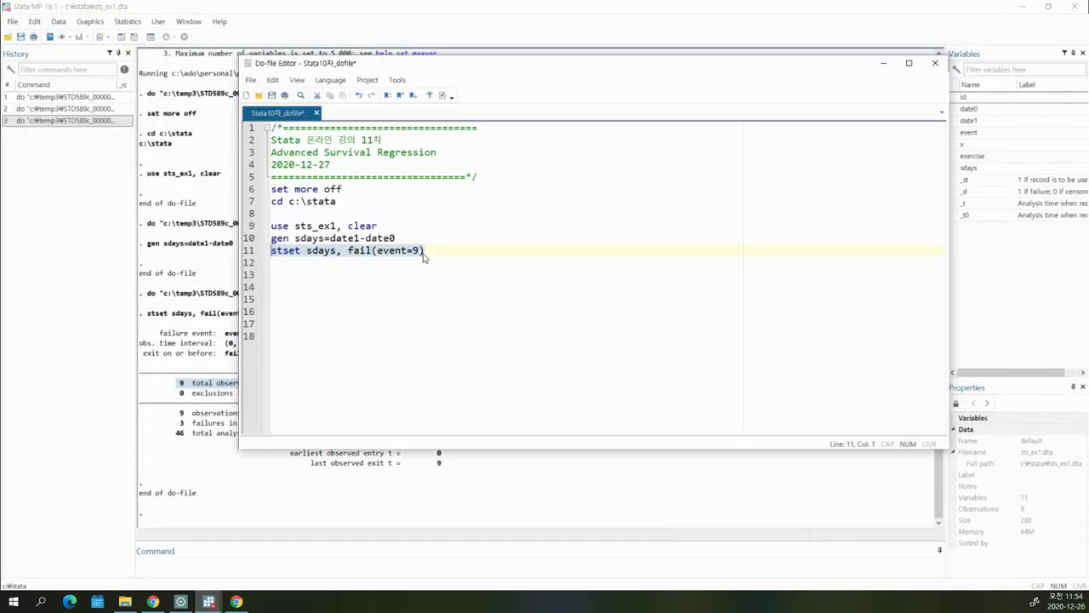
left_click(435, 251)
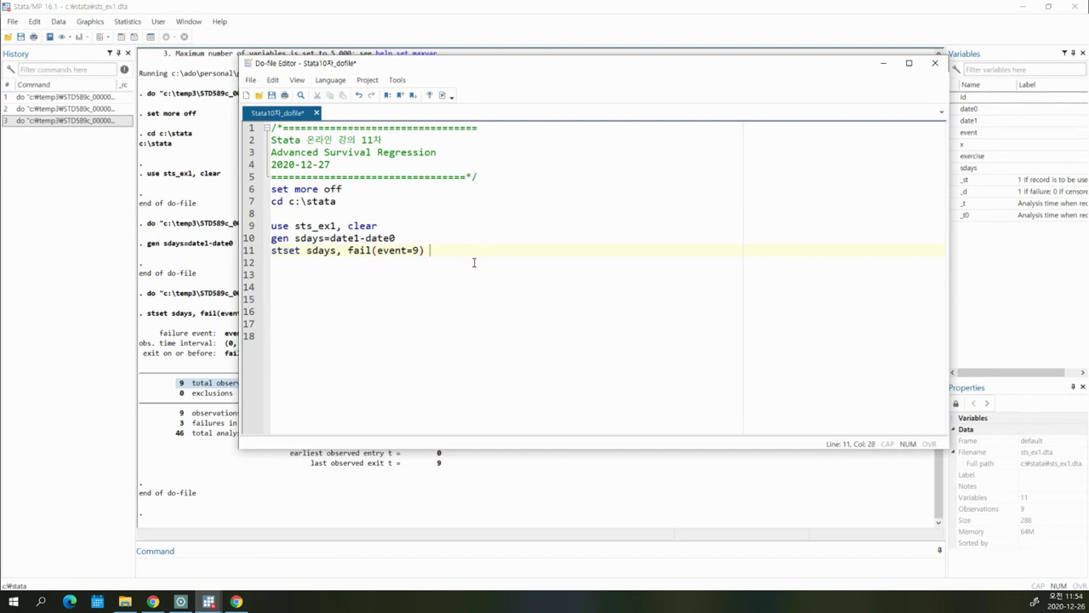
type("//")
type(" id")
type("( )")
type(" 옵션이")
key("BackSpace")
type("으 사용")
key("BackSpace")
type("의 사용")
key("BackSpace")
key("BackSpace")
key("BackSpace")
key("BackSpace")
type("을 사용하지 ㅇ않는다.")
key("Return")
key("Return")
key("Return")
key("ctrl+s")
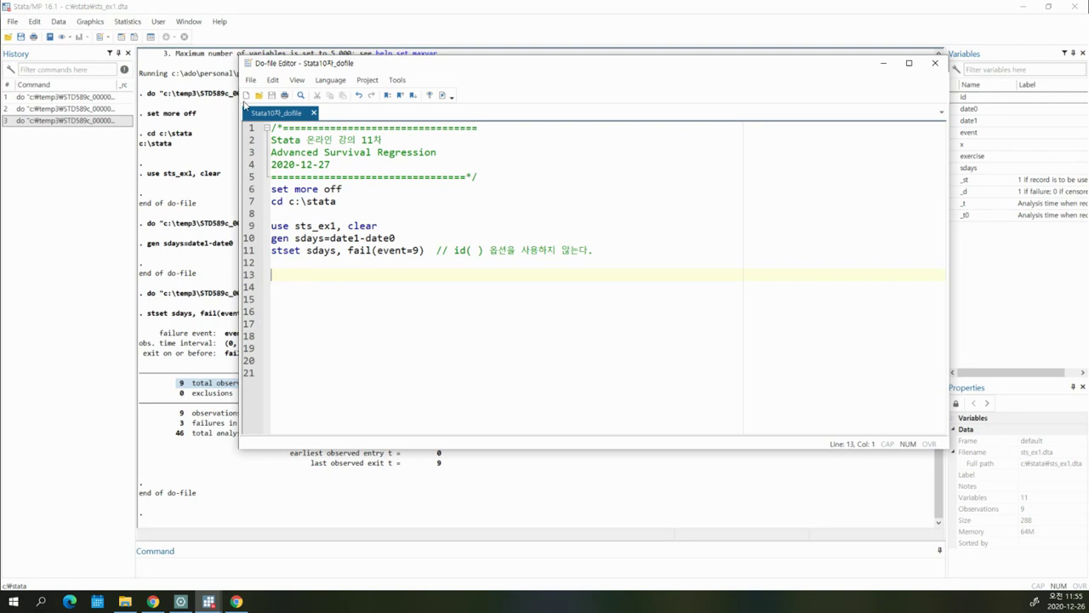
- Browse the dataset and review the id 5 records across all variables, from id to _t0
left_click(150, 50)
left_click_drag(42, 141, 394, 177)
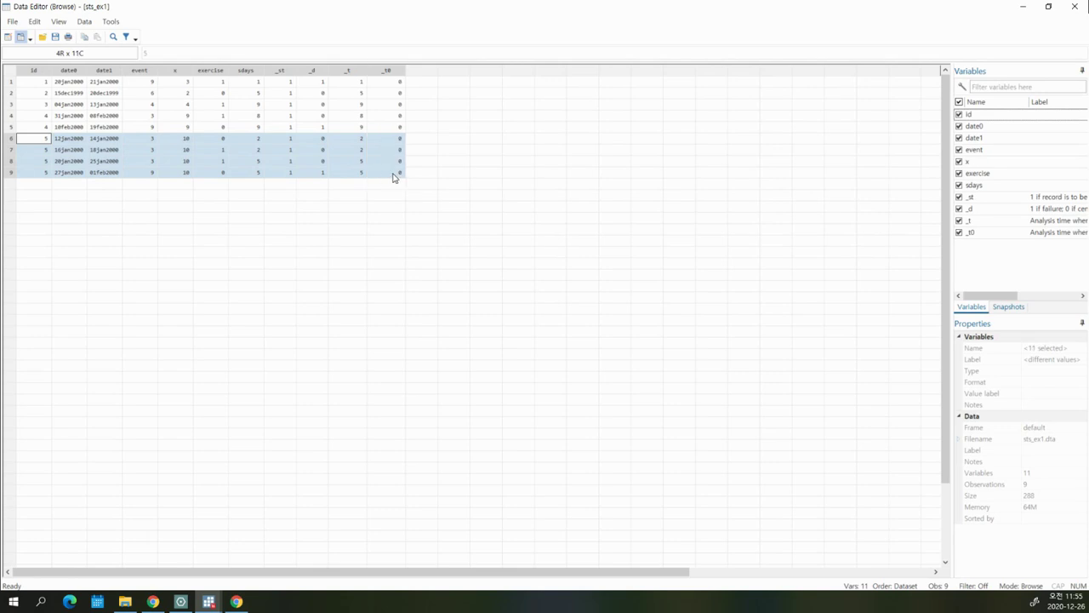
left_click(1075, 6)
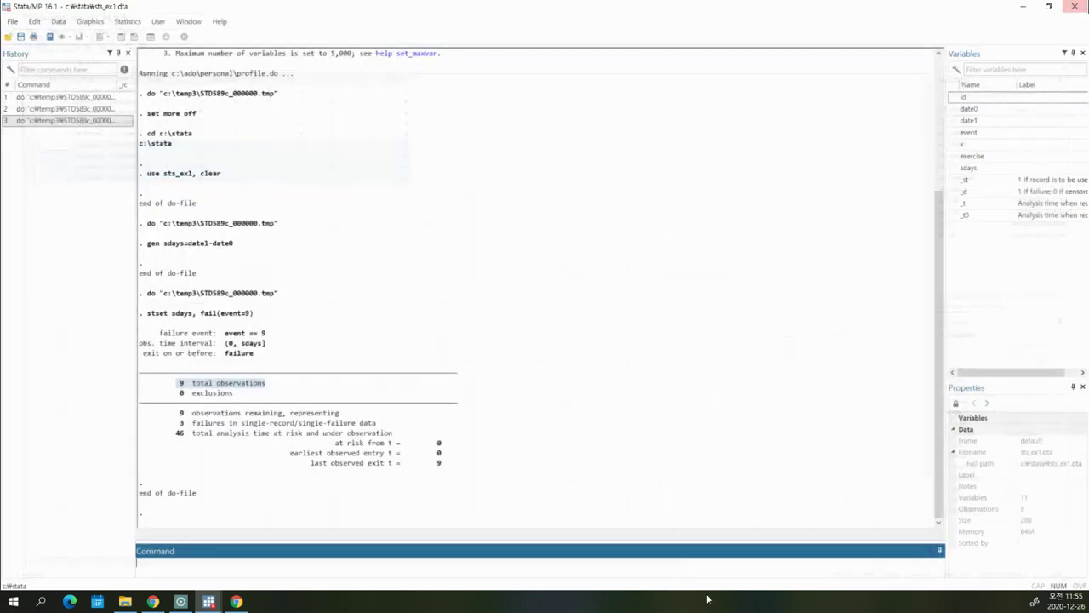
- Add the line "xtset id" to the do-file below the stset command, followed by blank lines
left_click(208, 600)
left_click(267, 570)
type("ㅌㅅㄴㄷ")
key("BackSpace")
key("BackSpace")
key("BackSpace")
key("BackSpace")
type("xtset id")
key("Return")
key("Return")
key("Return")
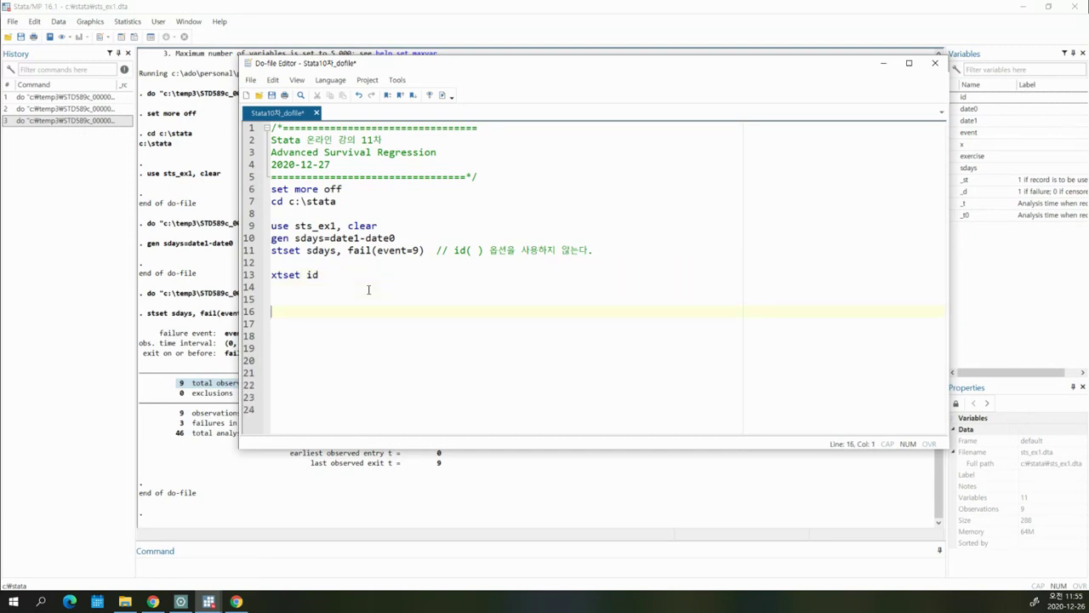
- Run the "xtset id" line to declare id as the panel variable
left_click_drag(438, 250, 543, 250)
left_click_drag(340, 275, 261, 275)
left_click(320, 278)
left_click_drag(326, 276, 262, 274)
left_click(443, 94)
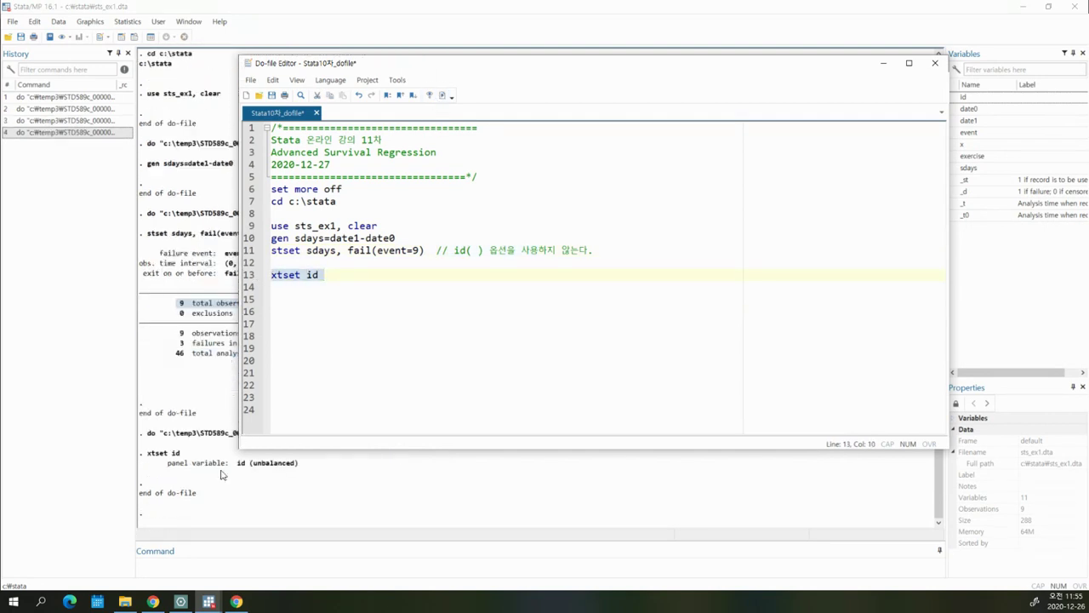
- Browse the dataset again and check the repeated id 5 records that form one panel
left_click(205, 347)
left_click(135, 38)
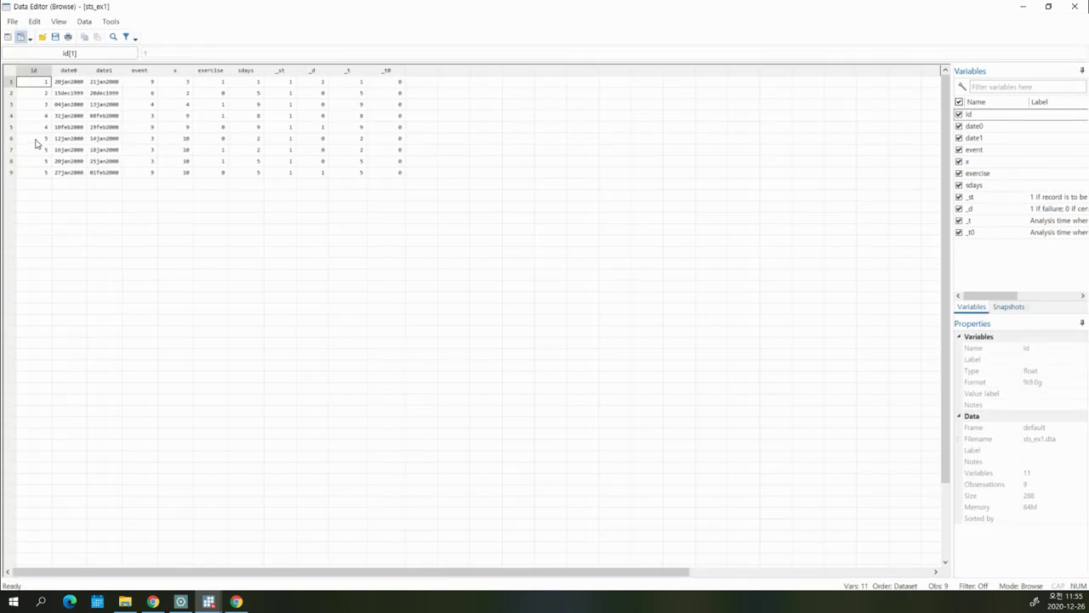
left_click_drag(40, 141, 37, 172)
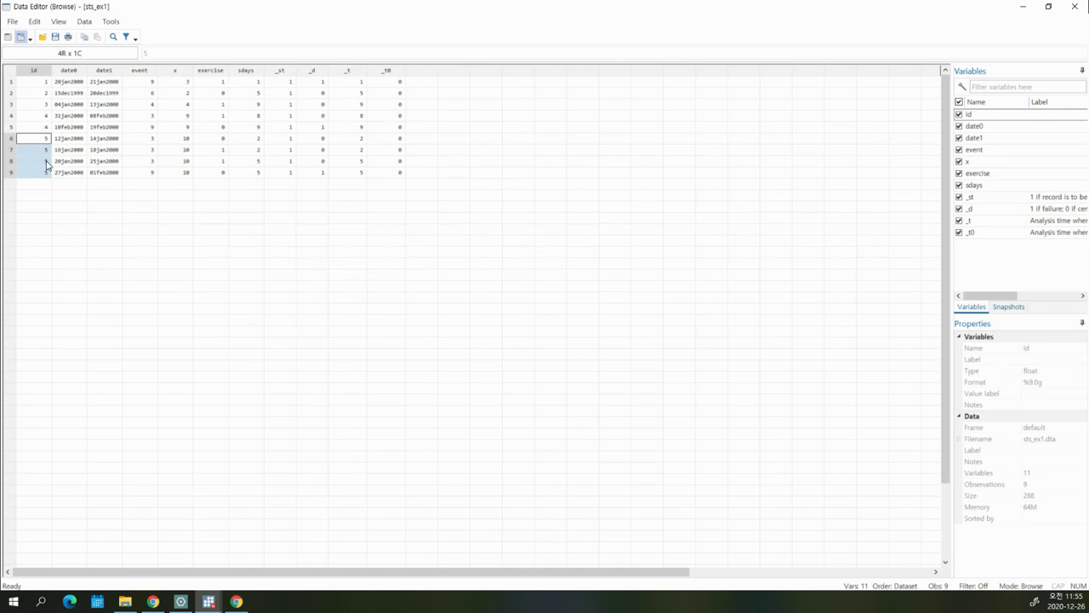
- Close the data browser, highlight the "xtset id" command in the results, and adjust the blank lines below it in the do-file
left_click(1081, 7)
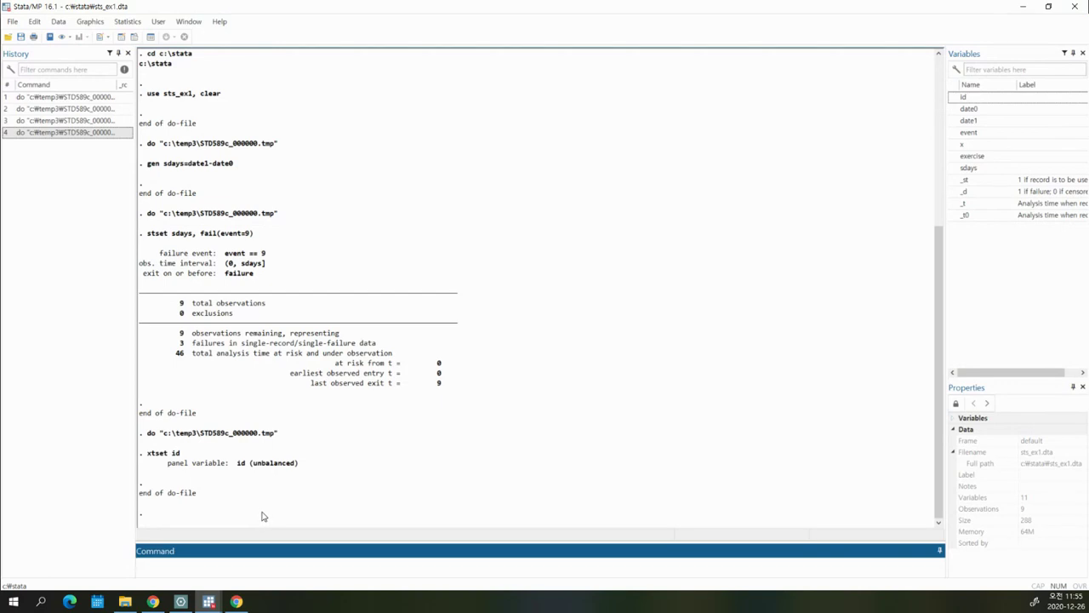
left_click_drag(147, 454, 188, 458)
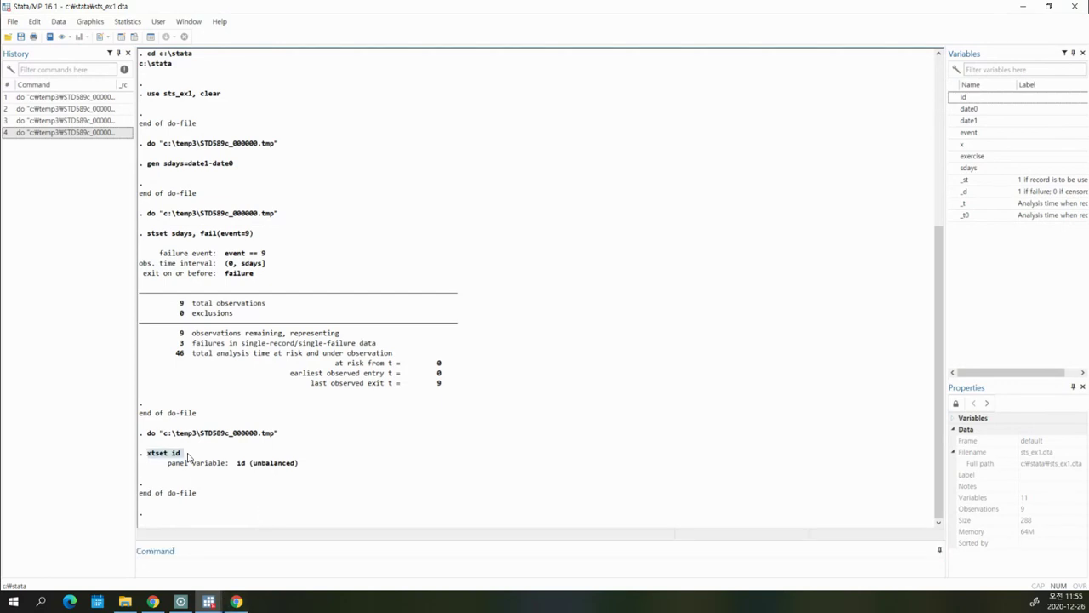
mouse_move(208, 602)
left_click(272, 553)
key("Return")
key("Return")
key("Delete")
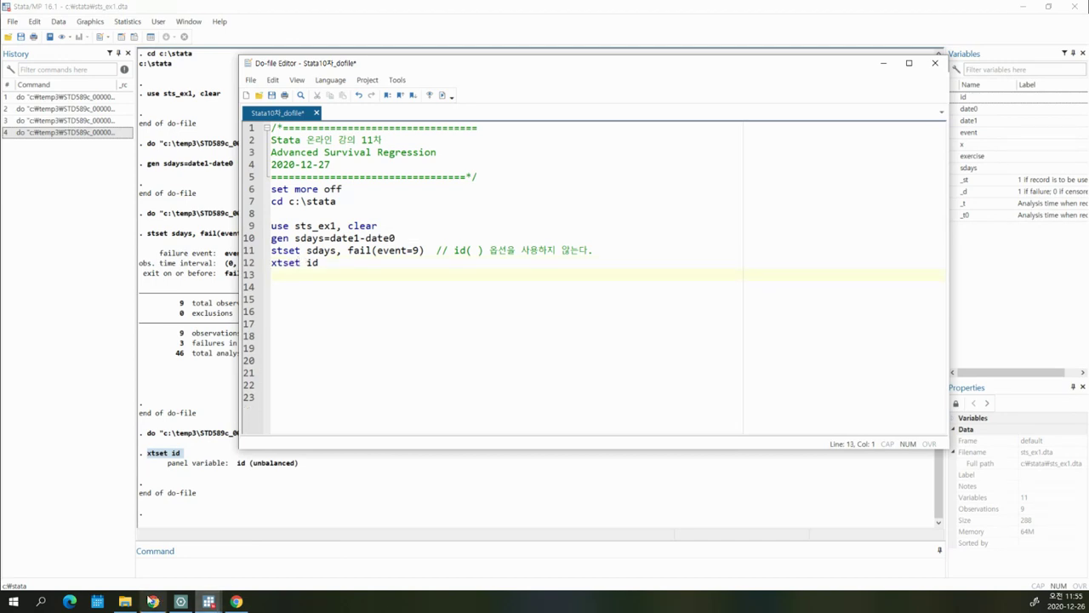
- Switch to the PDF lecture notes, underline the distinct-observations interpretation, box the xtset id output, and mark the text on the following page
left_click(180, 602)
scroll(425, 525, "down", 5)
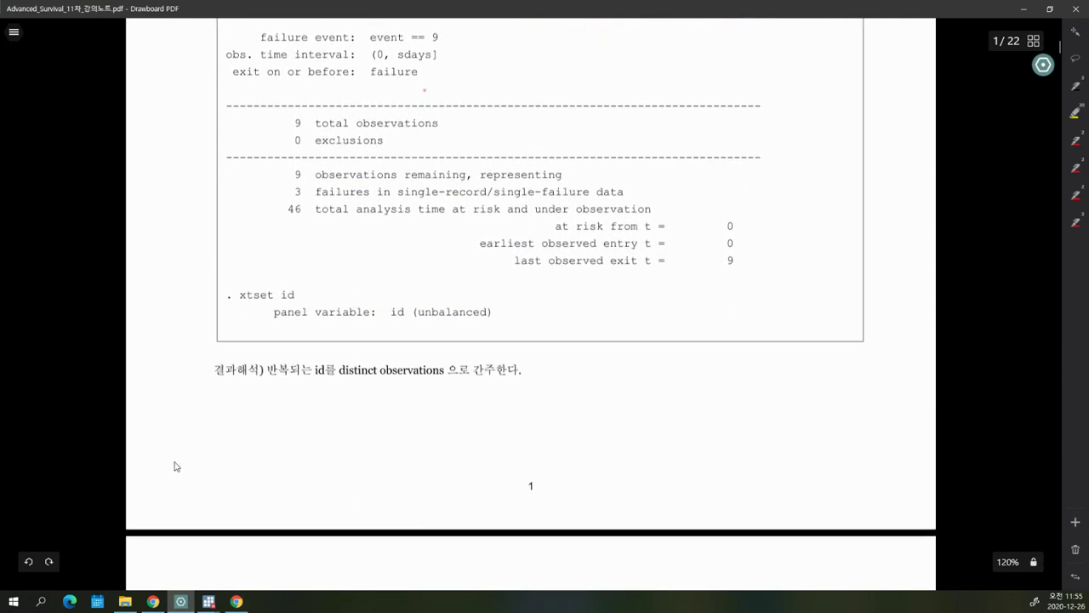
left_click_drag(279, 380, 510, 378)
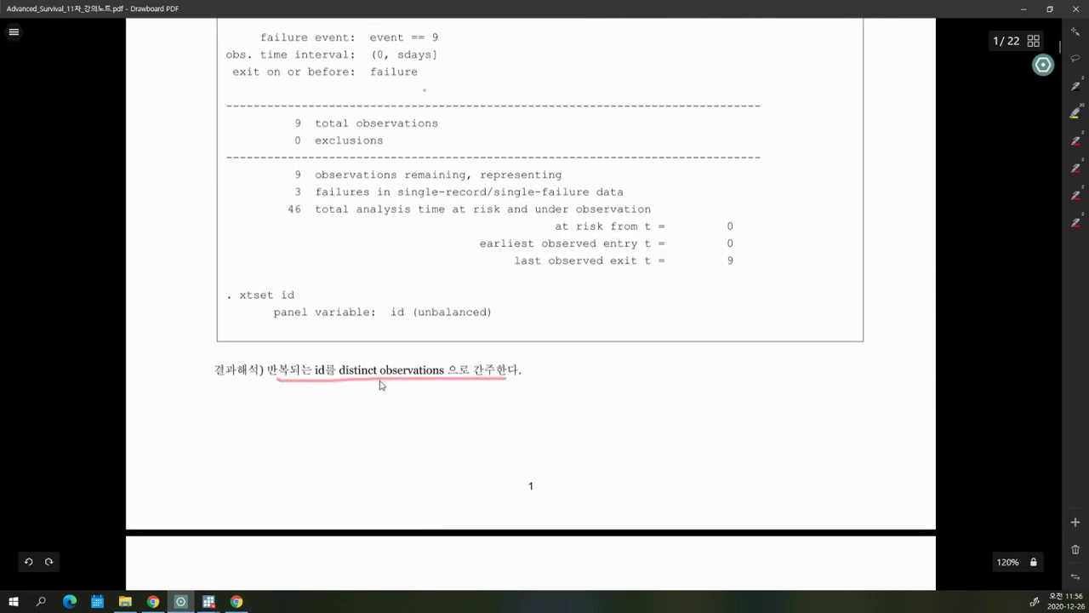
left_click_drag(382, 381, 537, 382)
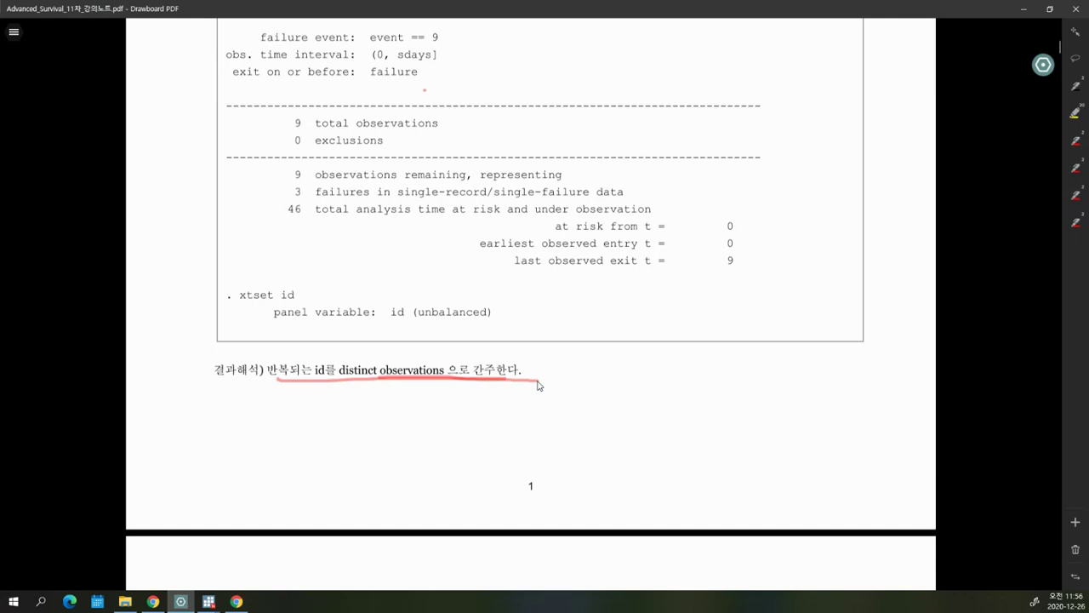
mouse_move(224, 289)
left_mouse_down()
mouse_move(462, 287)
mouse_move(544, 330)
mouse_move(224, 339)
mouse_move(228, 291)
mouse_move(306, 300)
mouse_move(252, 289)
mouse_move(238, 300)
left_mouse_up()
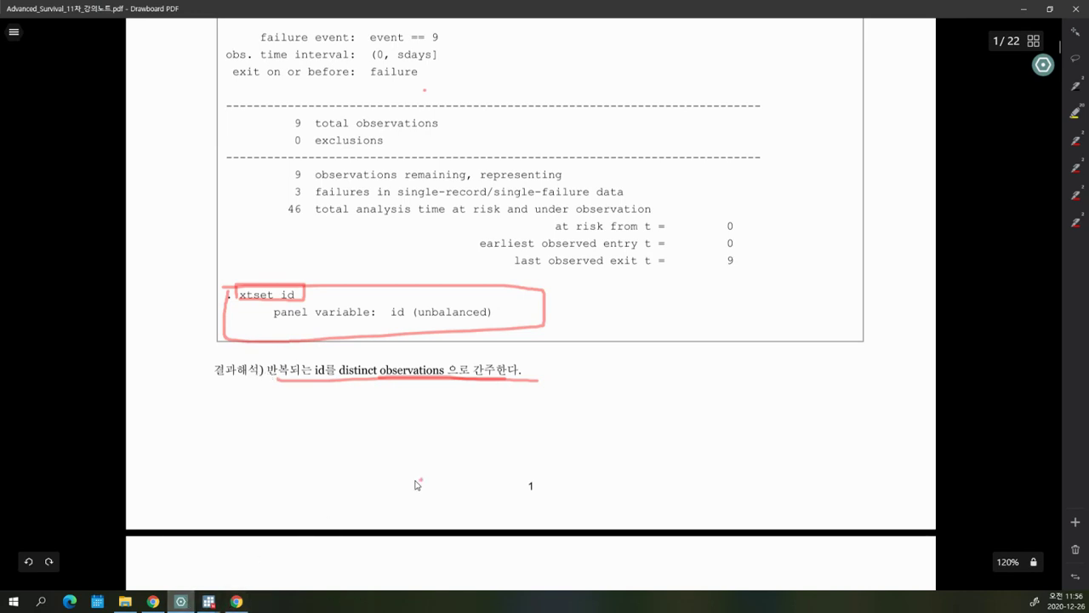
scroll(416, 484, "down", 6)
left_click_drag(179, 109, 357, 112)
- Switch back to Stata, browse the dataset and check the x values within the id 4 and id 5 records
left_click(208, 601)
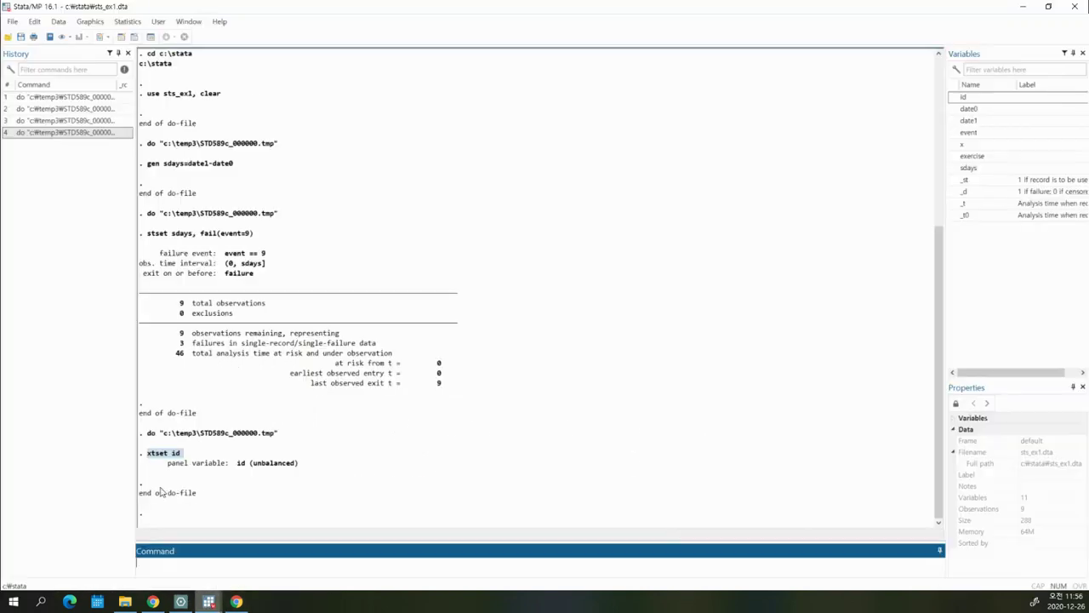
left_click_drag(188, 70, 229, 74)
left_click(206, 132)
left_click(175, 70)
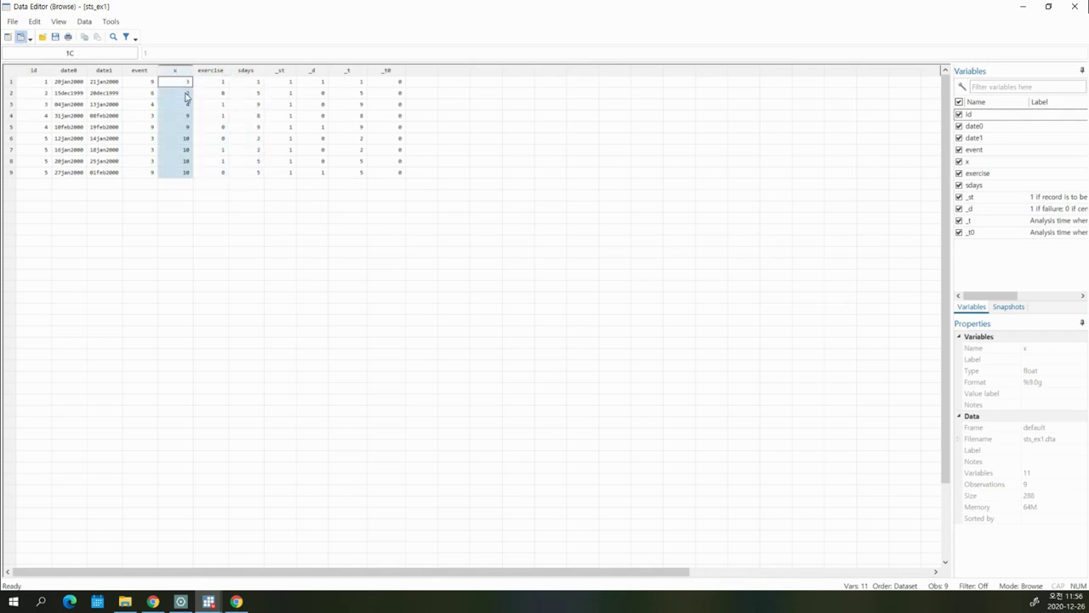
left_click_drag(47, 117, 181, 130)
left_click(181, 128)
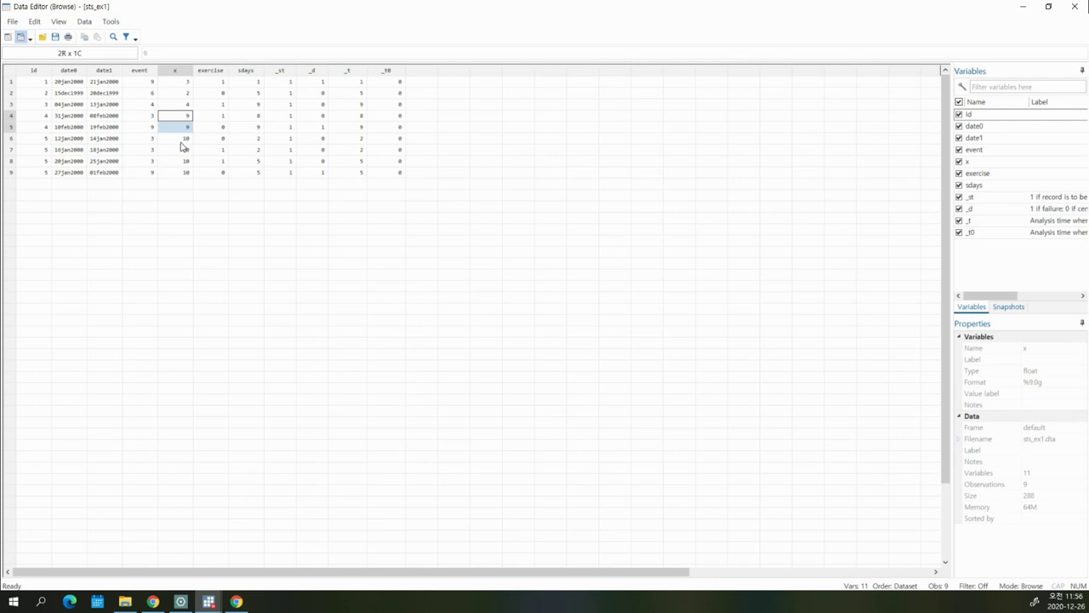
left_click(46, 141)
left_click_drag(46, 150, 46, 172)
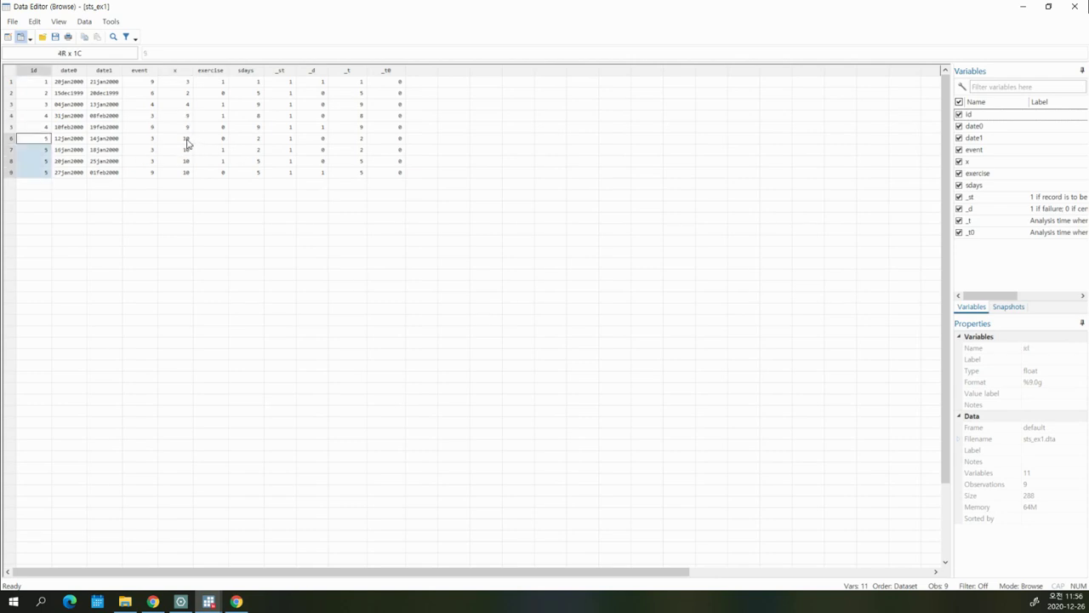
left_click_drag(187, 141, 187, 175)
- Examine how the exercise variable changes across the repeated id 4 and id 5 records
left_click(219, 73)
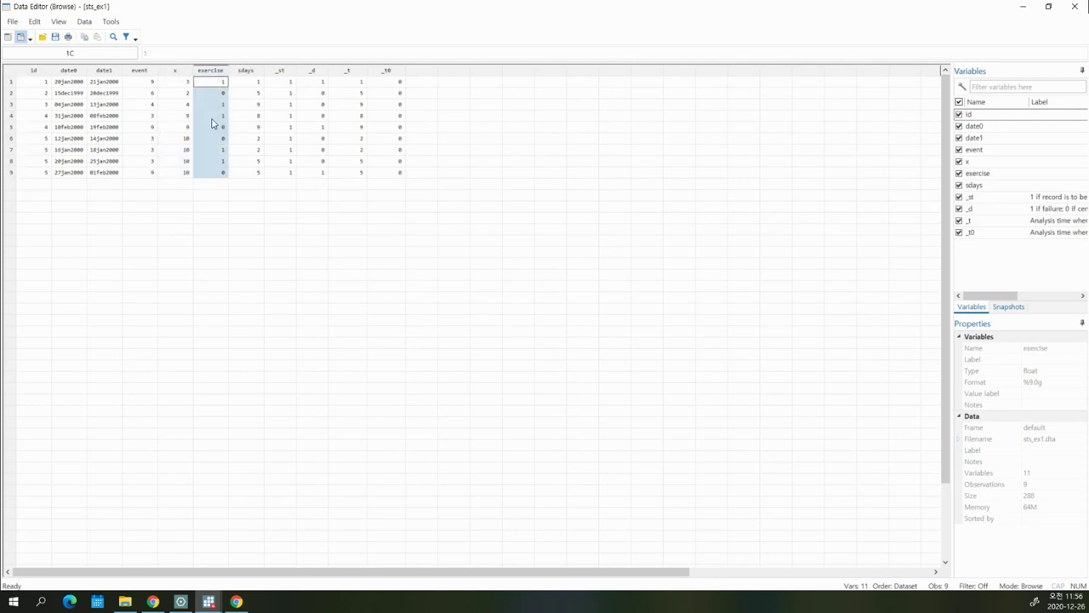
left_click(217, 117)
left_click_drag(46, 116, 205, 127)
left_click(213, 127)
left_click(223, 138)
left_click(223, 150)
left_click(224, 161)
left_click(223, 172)
left_click_drag(221, 173, 224, 140)
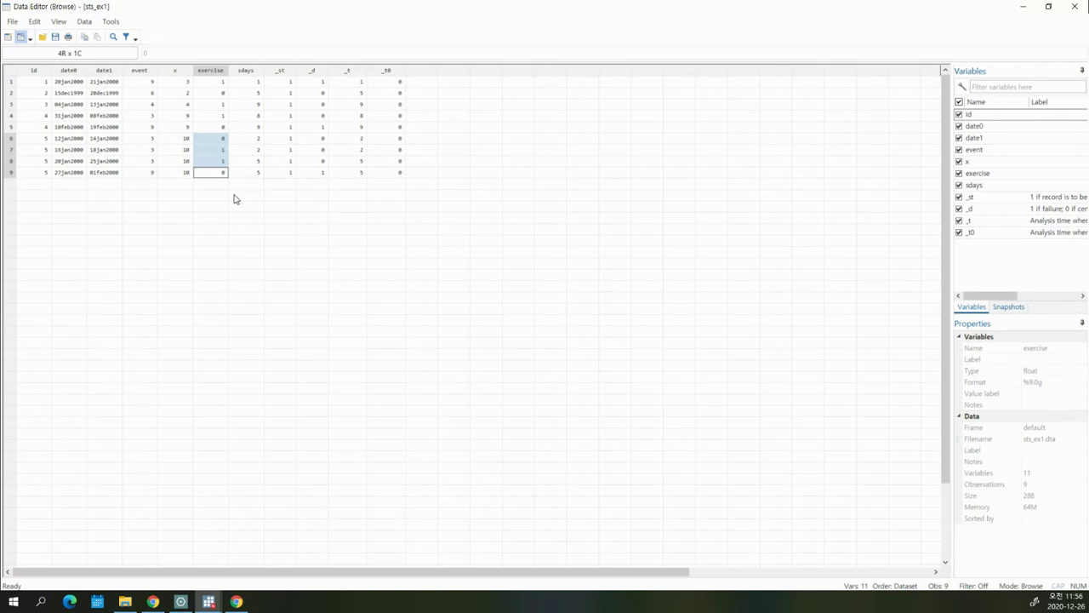
- Review the x, exercise and _st to _t0 columns, including the _t values, and close the data browser
left_click(181, 74)
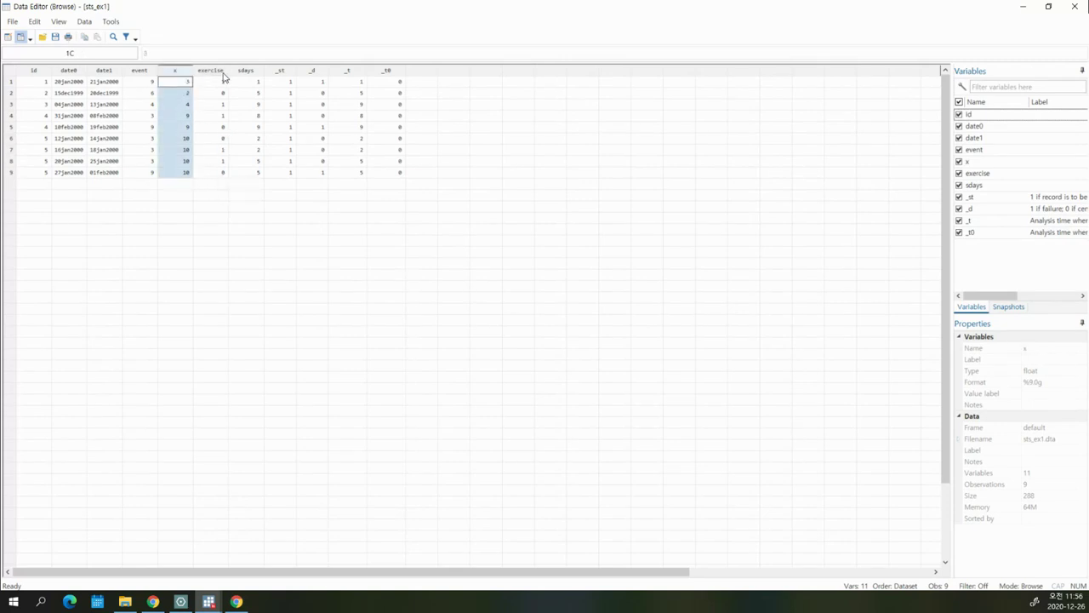
left_click(224, 73)
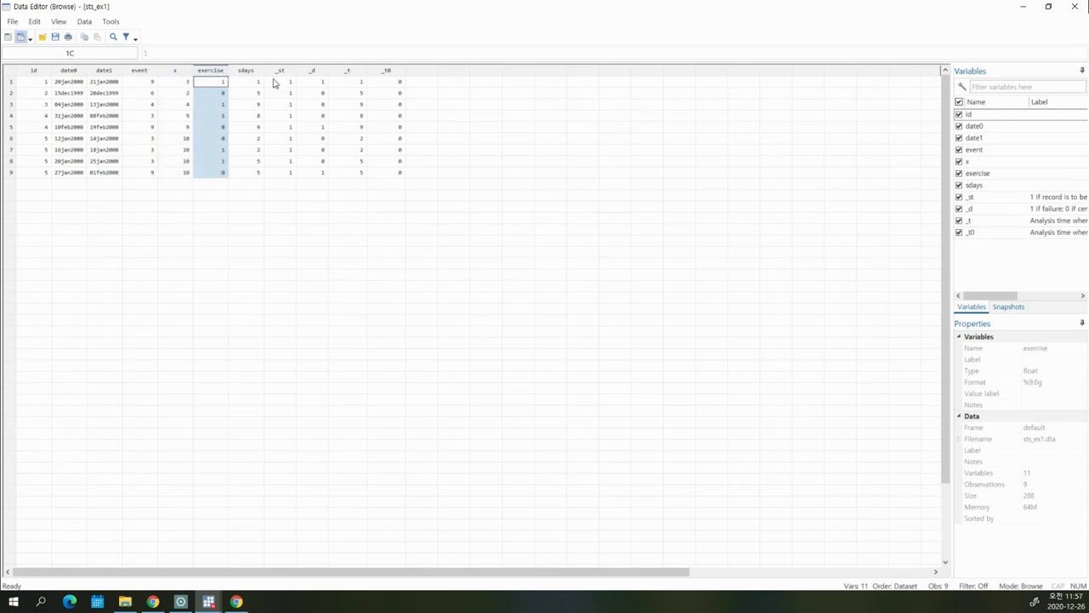
left_click_drag(287, 73, 384, 171)
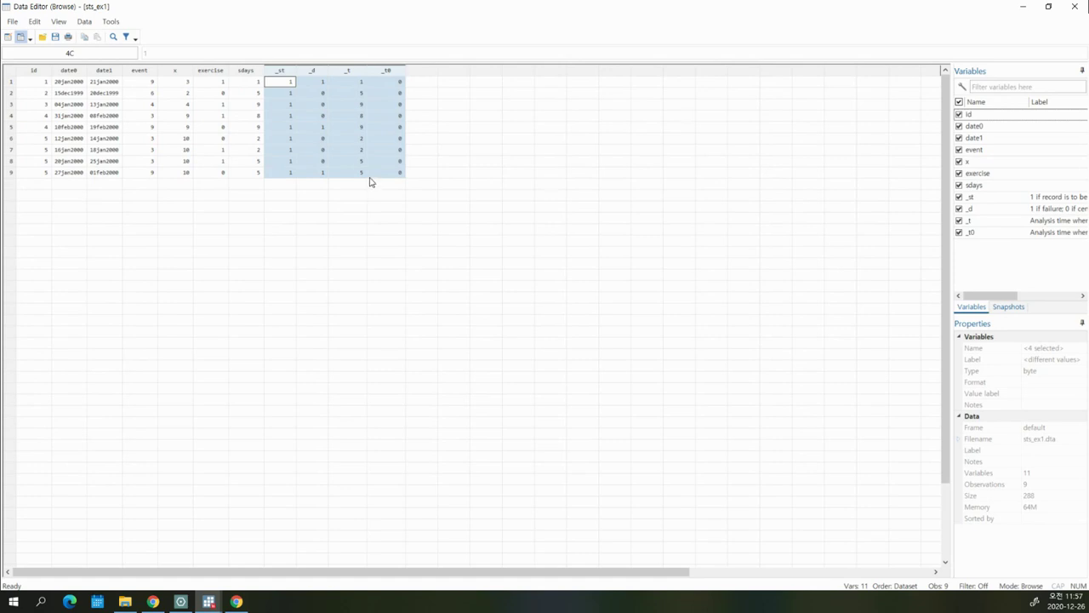
left_click_drag(353, 83, 360, 174)
left_click(501, 221)
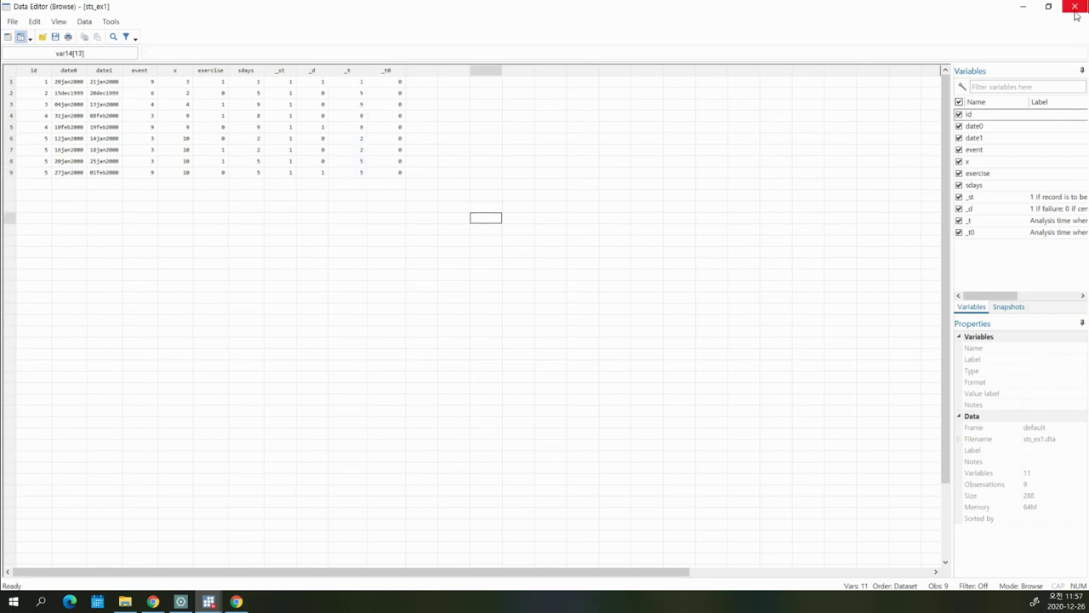
left_click(1075, 6)
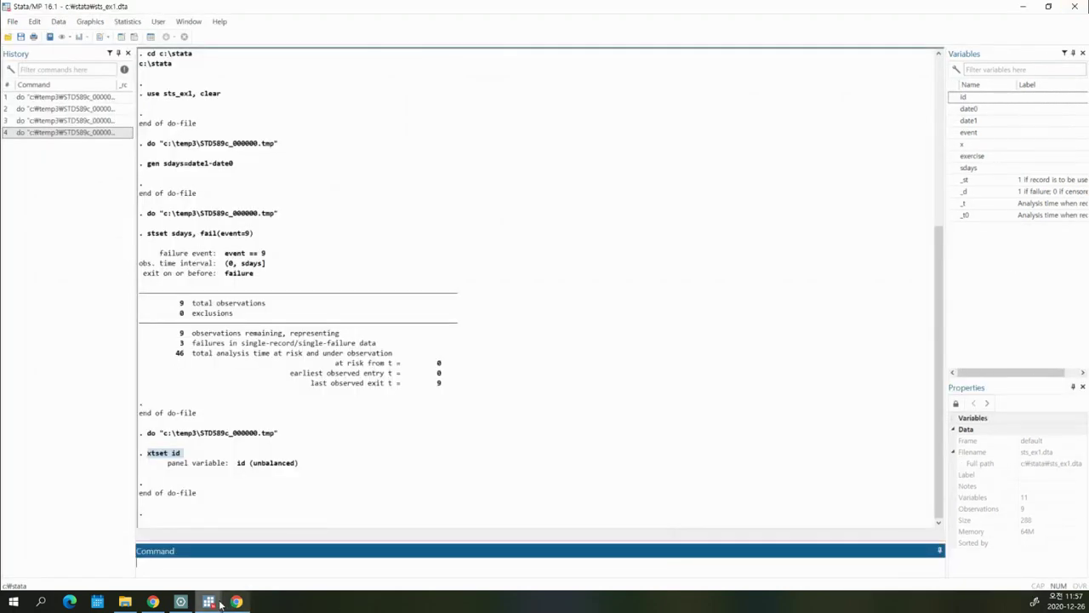
- Add the comment line "* single failure event라고 가정한다." two lines below the end of the xtset id block and save the do-file
mouse_move(210, 601)
left_click(268, 553)
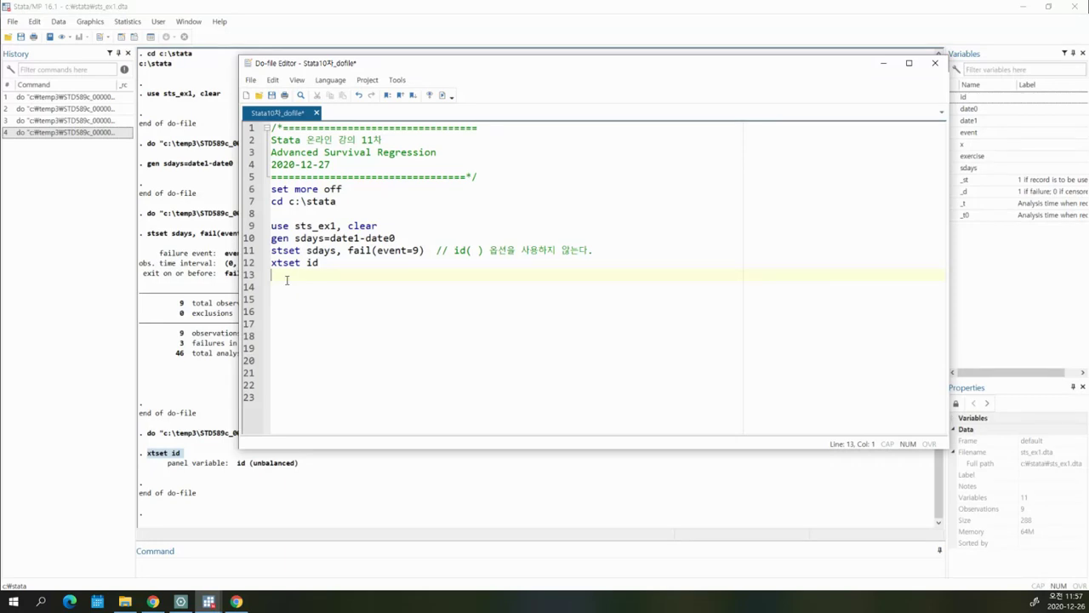
key("Return")
key("Return")
type("* single failure eventㄹ라고 가정한다.")
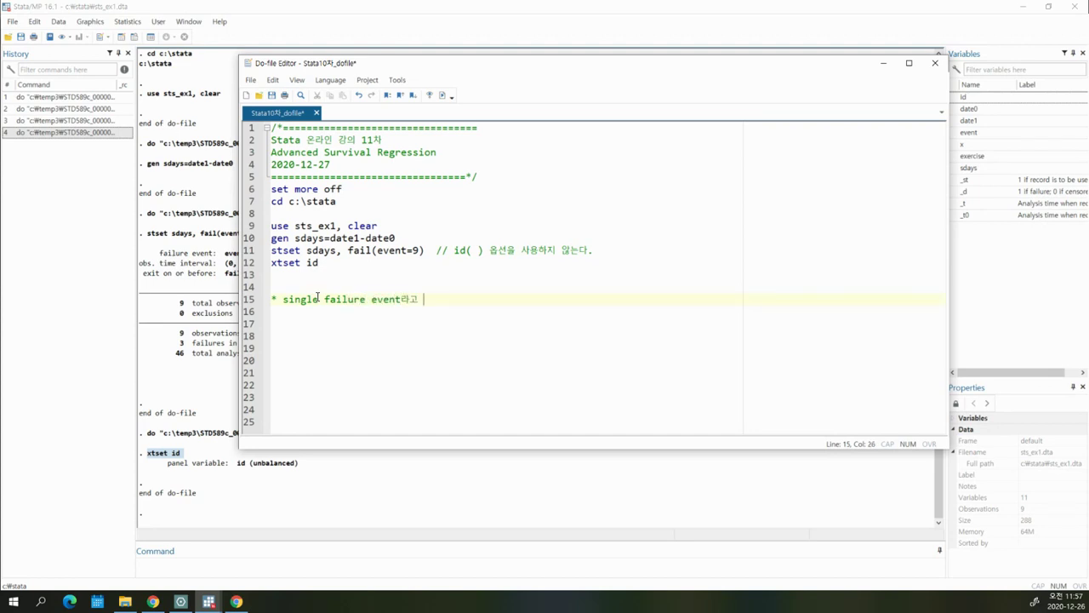
key("Return")
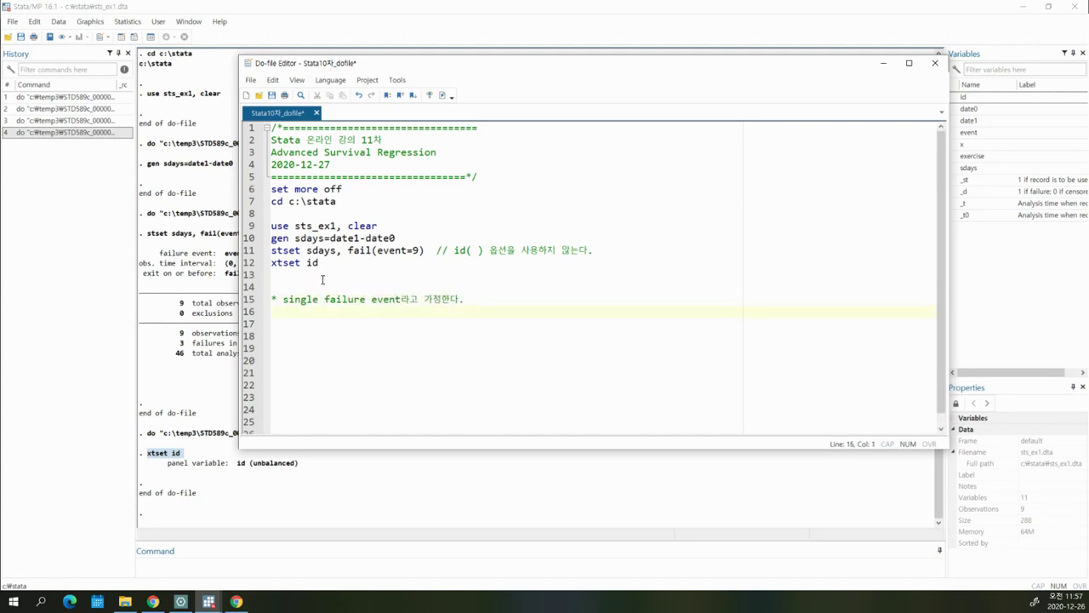
left_click(271, 94)
- Browse the dataset and examine the date0 and date1 intervals of the first two id 5 records separately
left_click(134, 40)
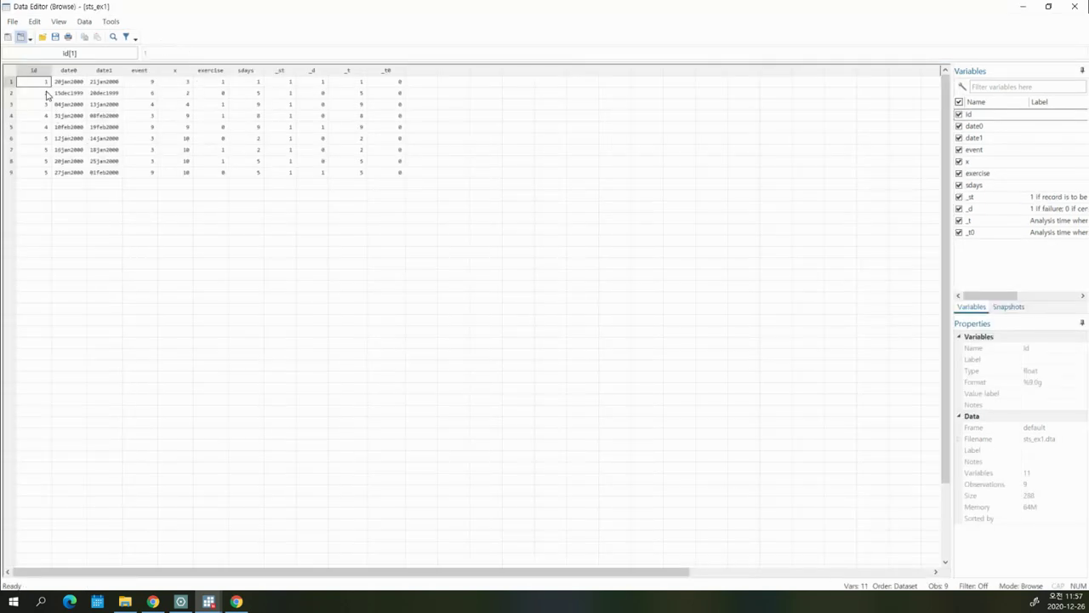
left_click_drag(42, 143, 178, 176)
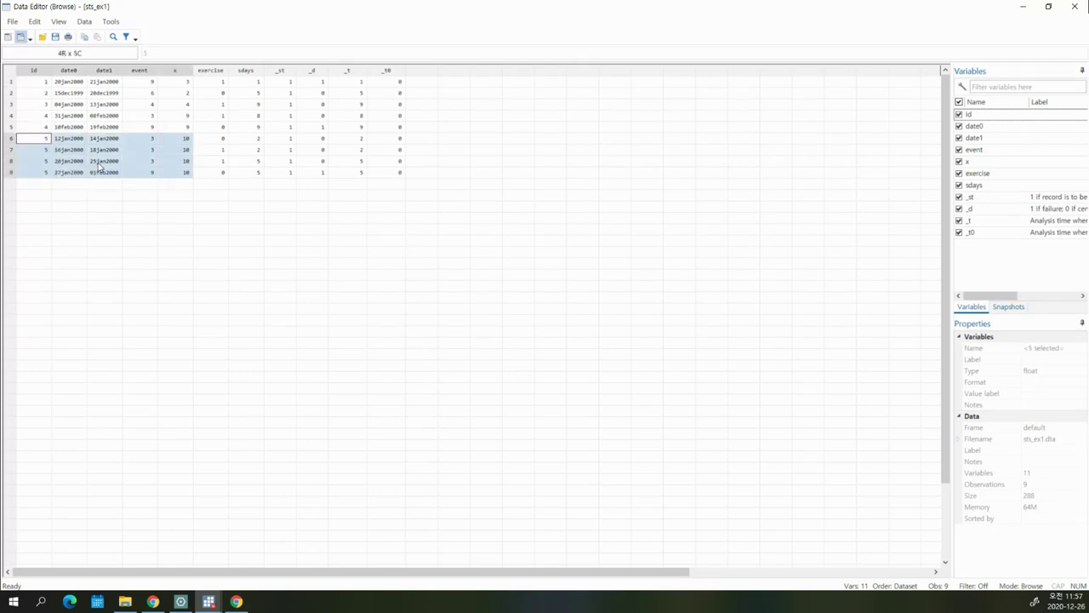
left_click(75, 161)
left_click_drag(47, 140, 91, 146)
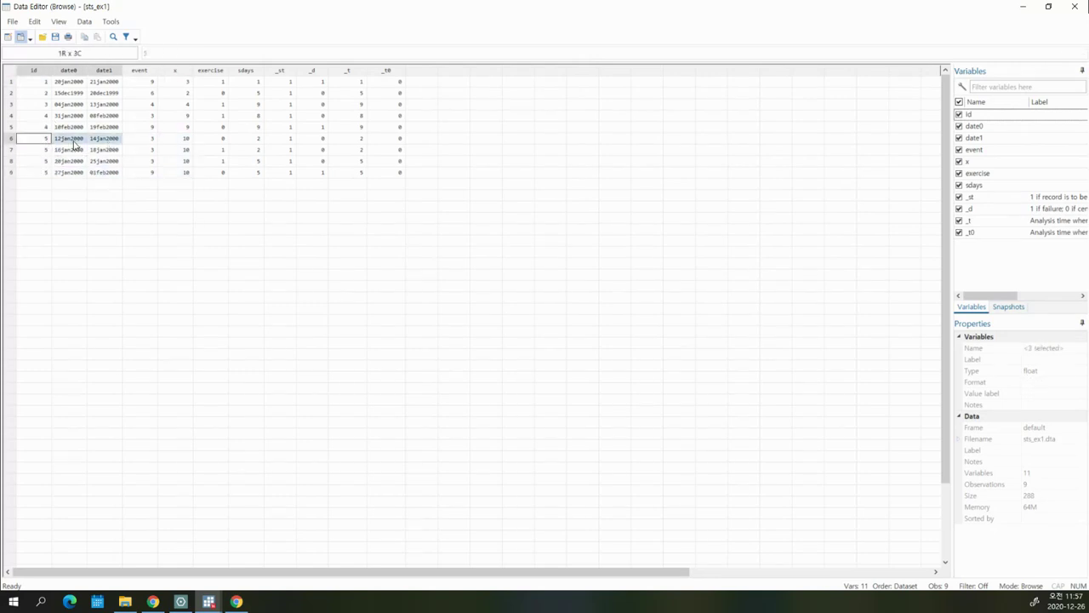
left_click(60, 142)
left_click(104, 140)
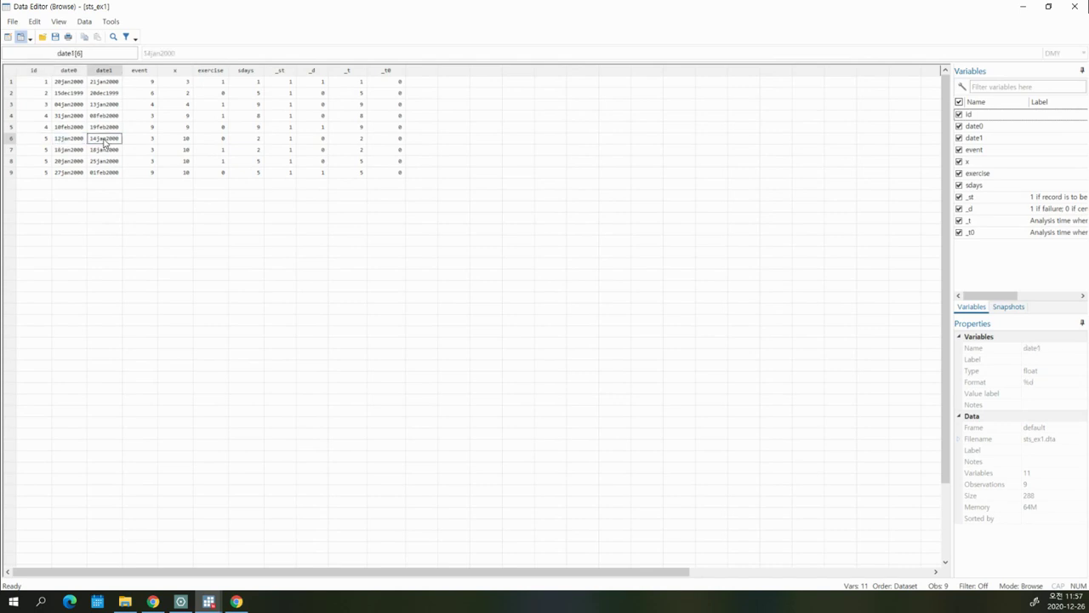
left_click(70, 154)
left_click(105, 153)
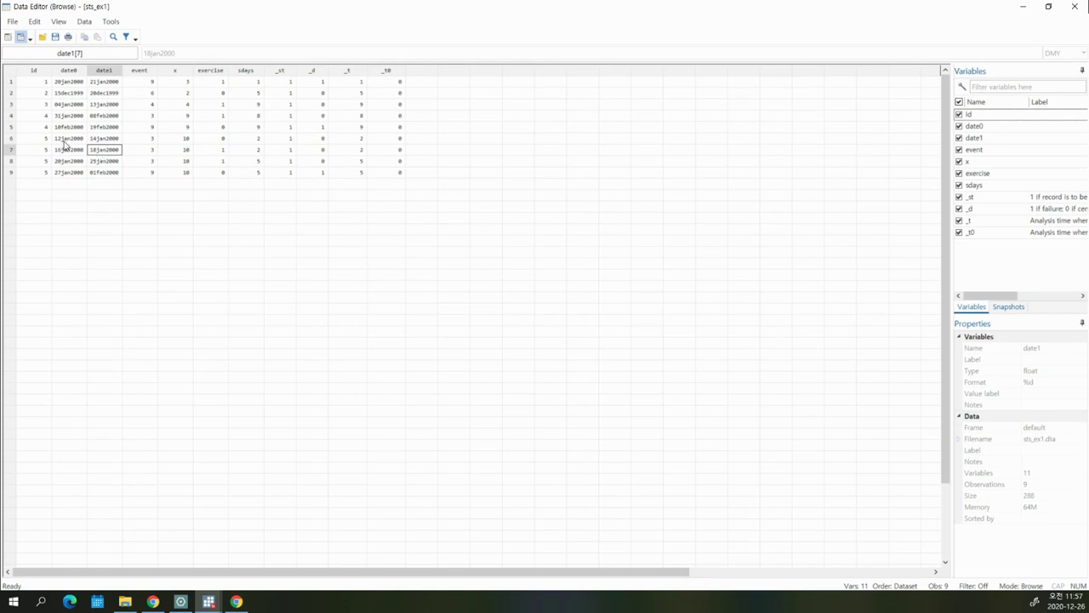
- Compare the first id 5 start date with the date1 values of the second, third and fourth id 5 records
left_click(66, 141)
left_click(103, 154)
left_click_drag(67, 166, 100, 163)
left_click(99, 163)
left_click(101, 164)
left_click(73, 140)
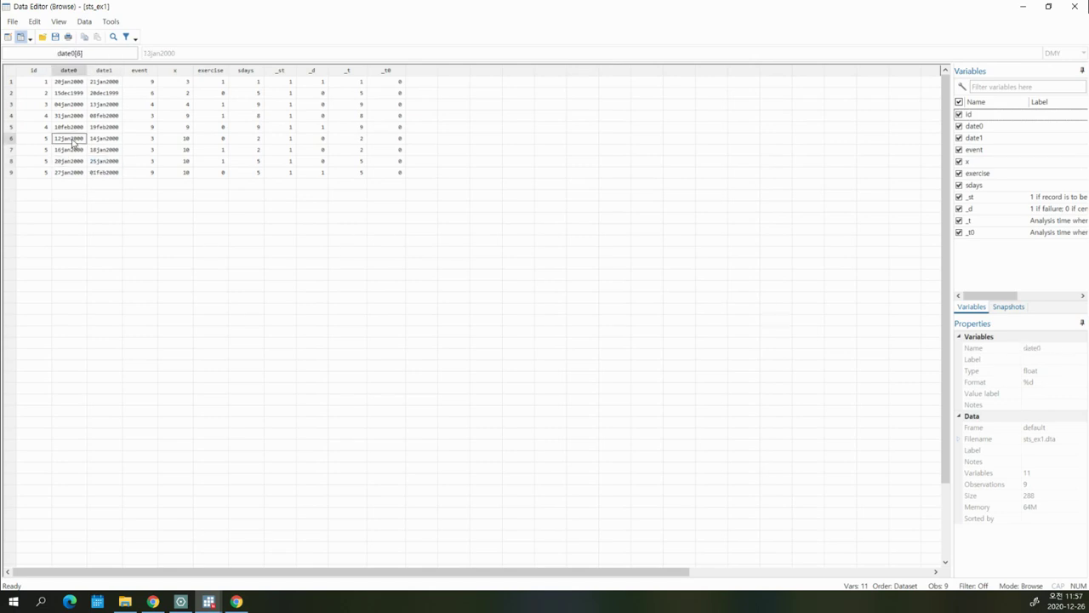
left_click(103, 164)
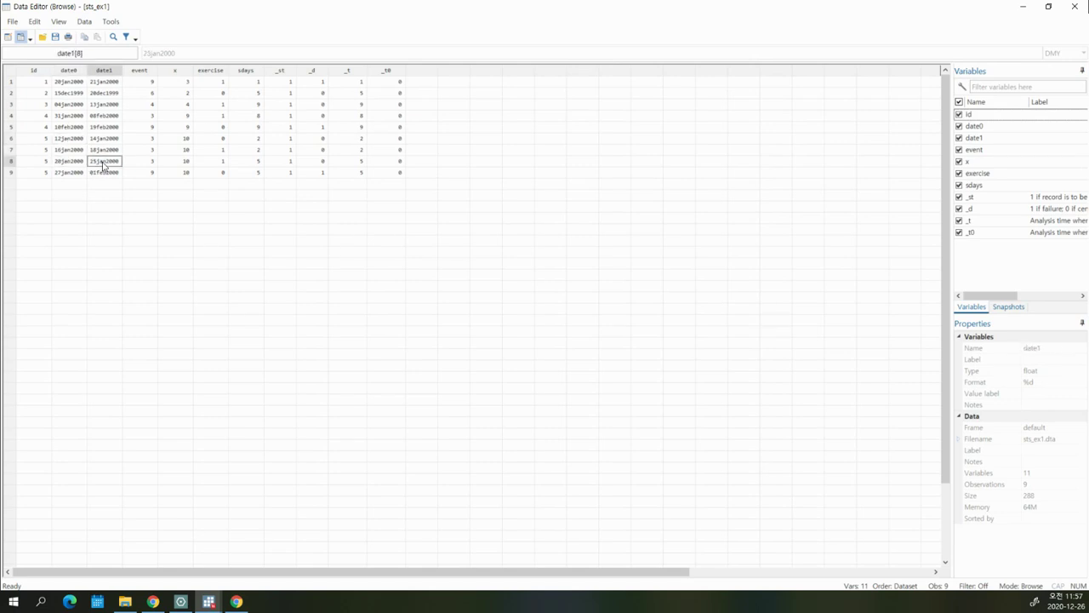
left_click(73, 141)
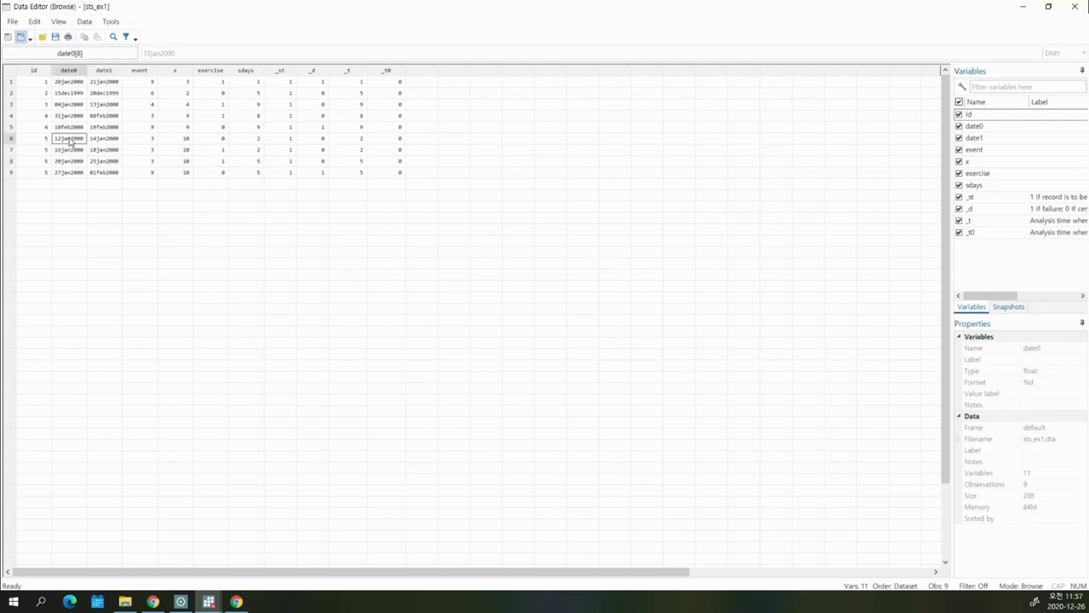
left_click(117, 175)
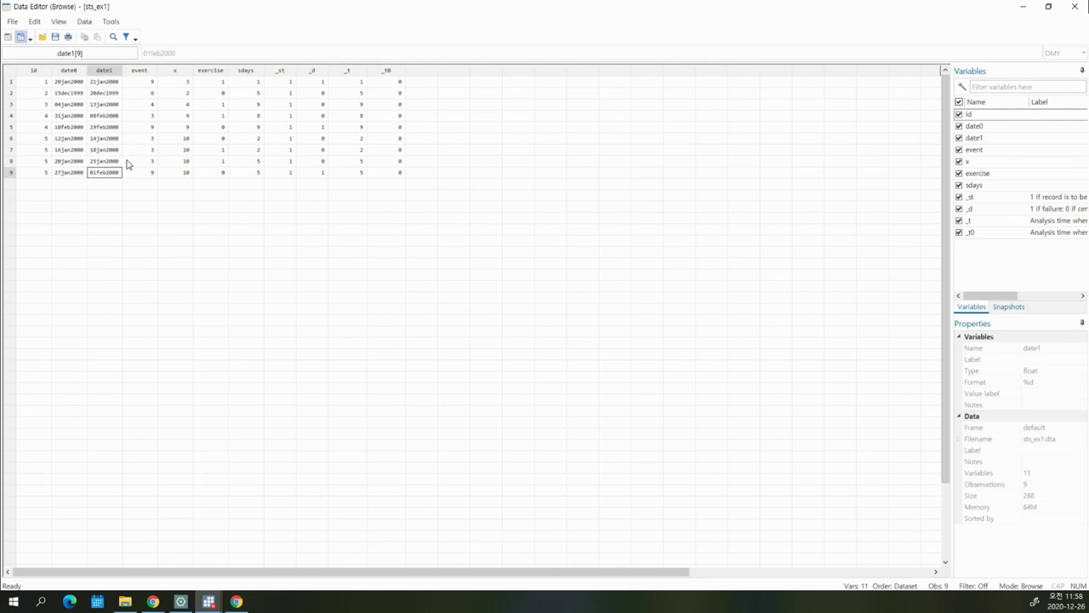
- Review the date1 values of all four id 5 records once more, relative to the first record's date0
left_click(66, 139)
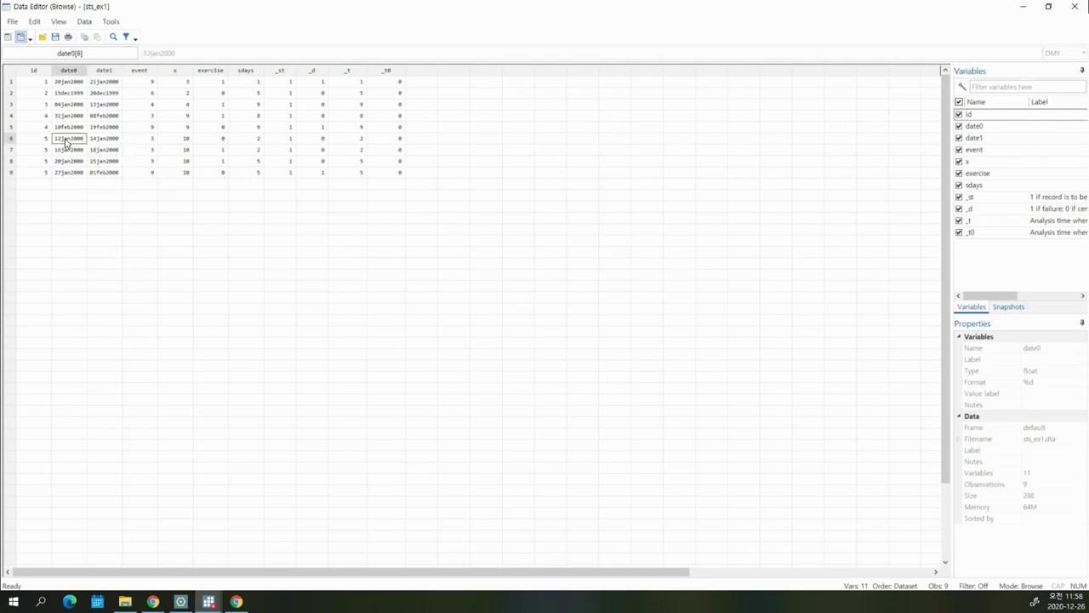
left_click(102, 151)
left_click(106, 172)
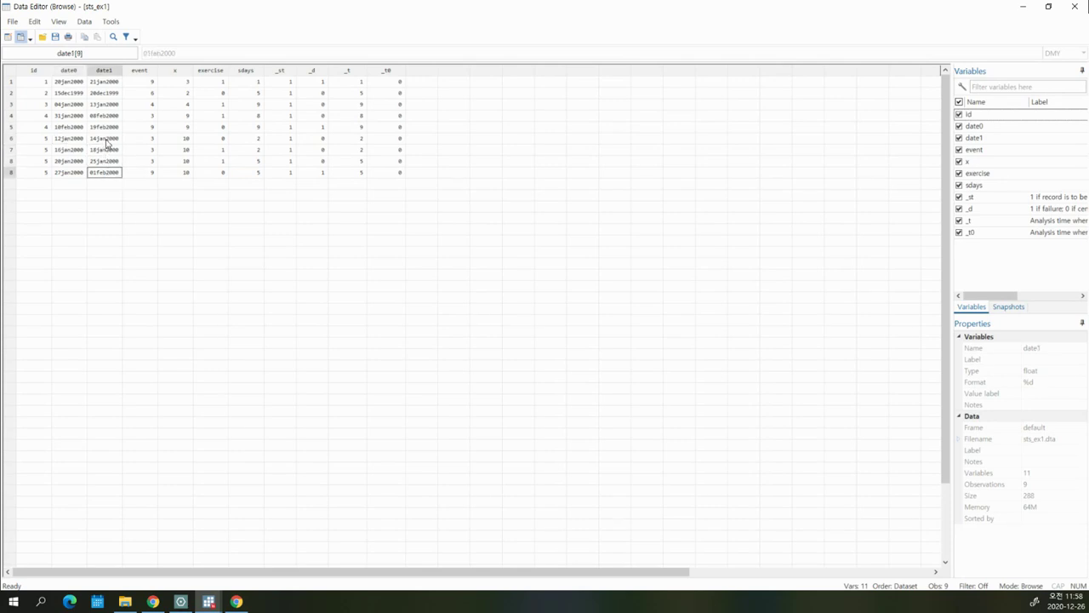
left_click_drag(107, 143, 116, 172)
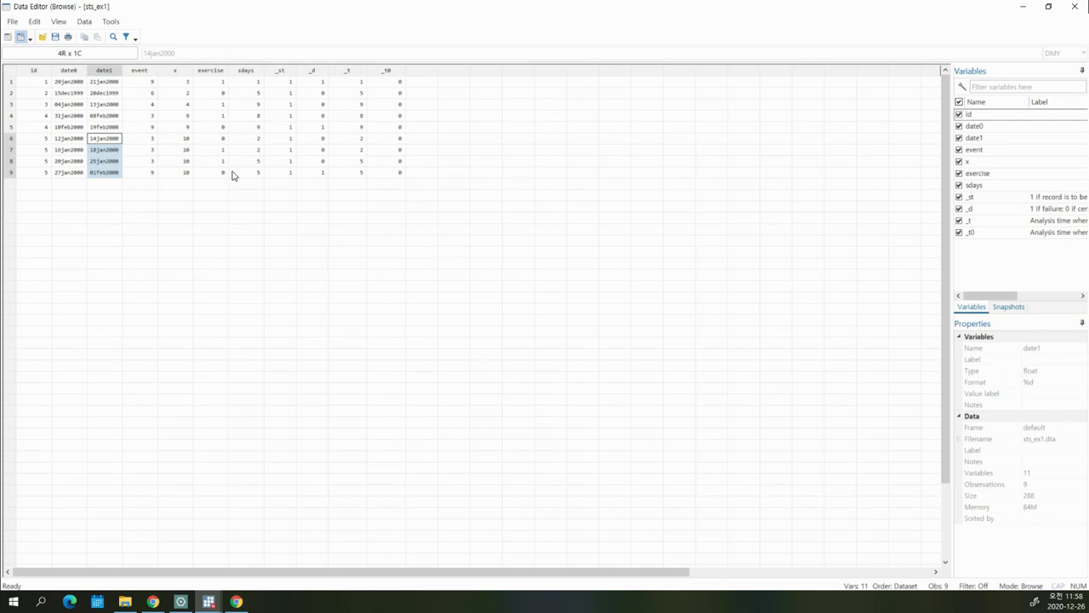
mouse_move(62, 142)
left_mouse_down()
mouse_move(68, 165)
mouse_move(63, 147)
left_mouse_up()
left_click(95, 140)
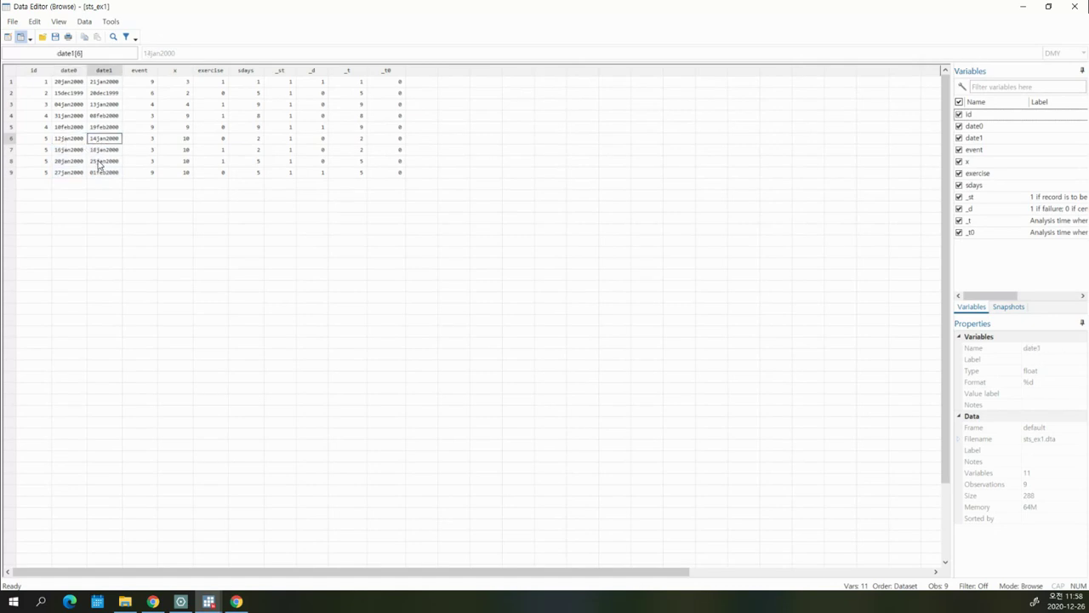
left_click(101, 162)
left_click(103, 172)
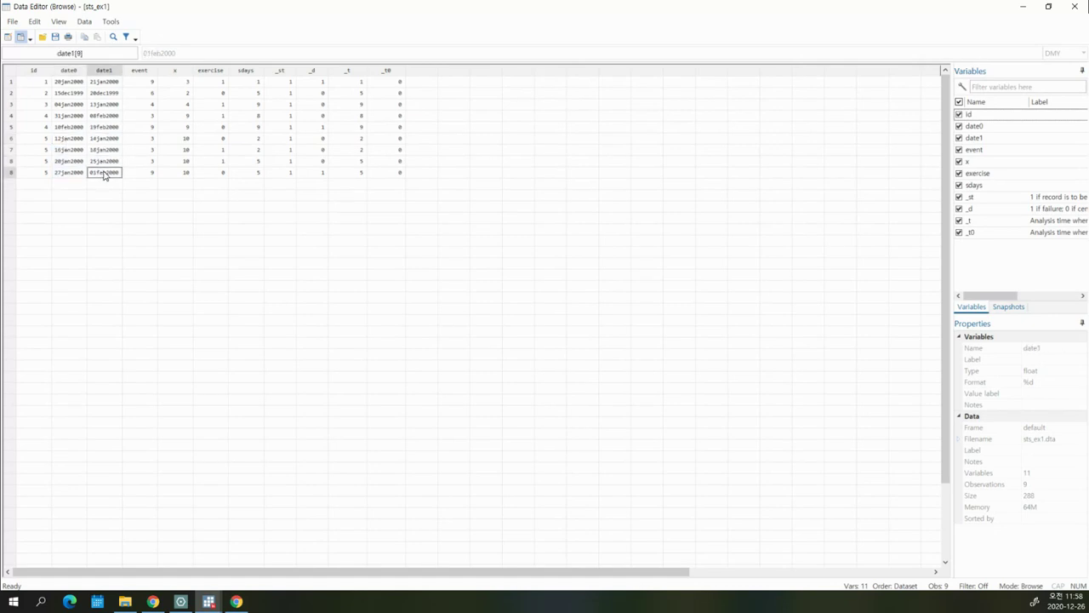
- In the do-file, start the command stset date1, fail(event=9) with an origin(time option below the single failure event comment
left_click(1076, 6)
mouse_move(212, 602)
left_click(268, 550)
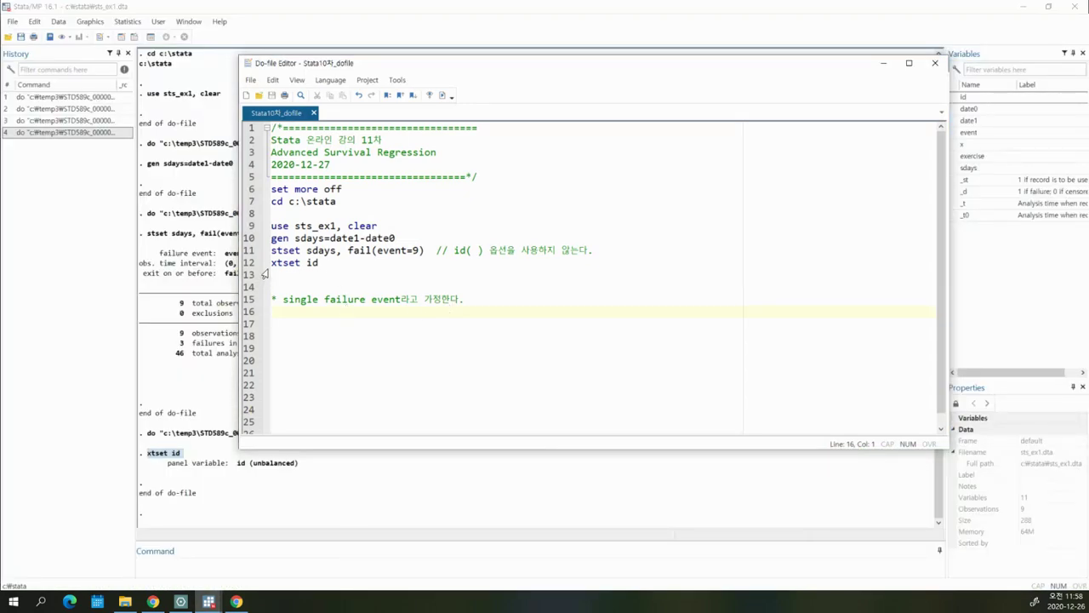
type("ㄴㅅ")
type("stset")
type("date1,")
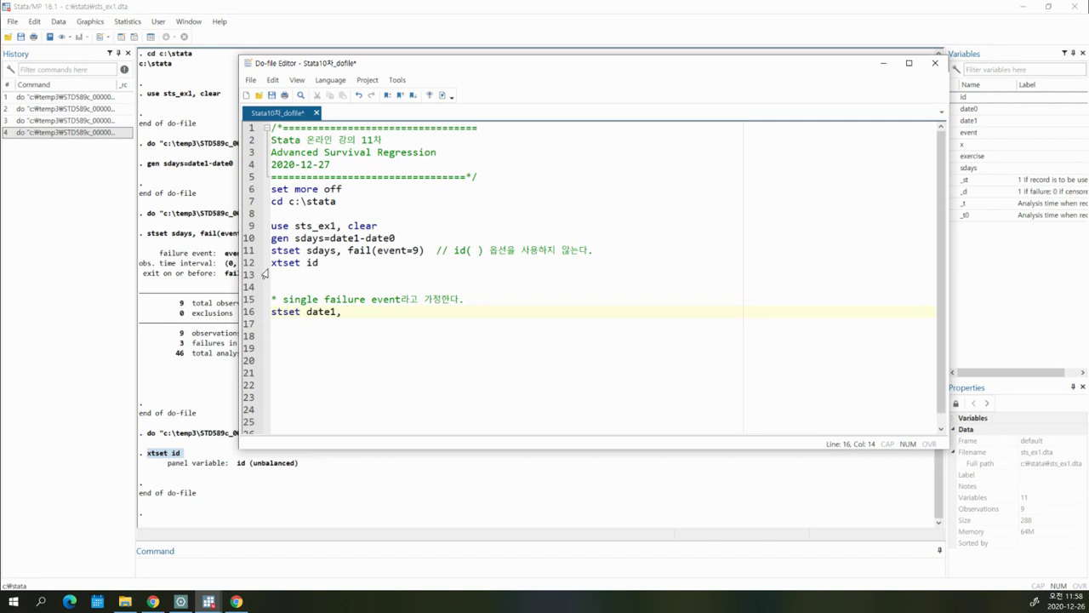
type("fail(event=9) orgi")
key("BackSpace")
key("BackSpace")
type("igin(time ")
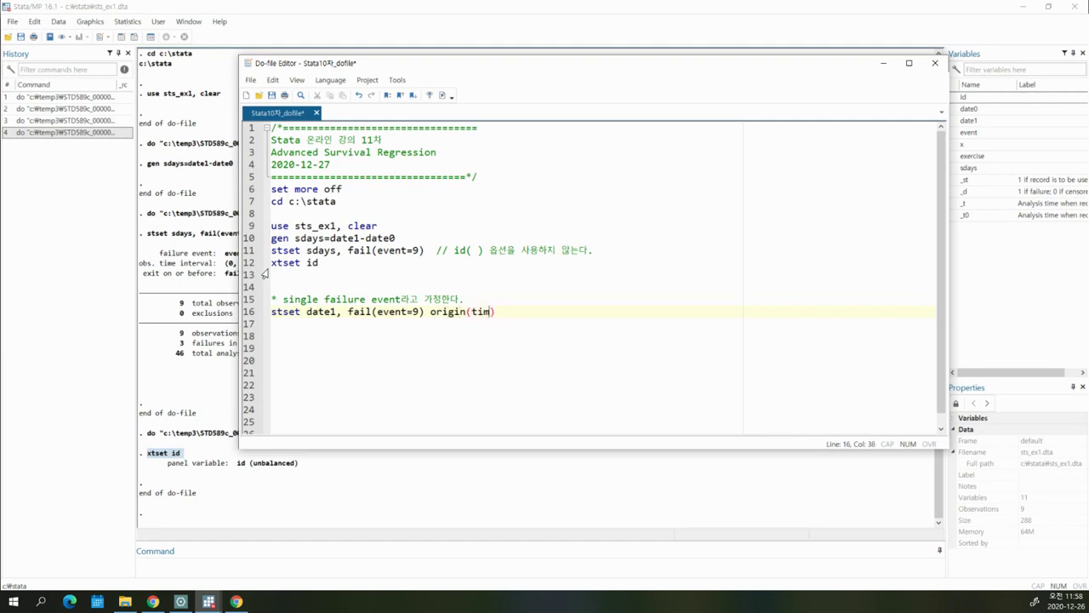
- Replace the unfinished origin option of the new stset line with time0(time0) id(id)
type("time0")
type("tim")
key("BackSpace")
key("BackSpace")
key("BackSpace")
key("BackSpace")
key("BackSpace")
key("BackSpace")
key("BackSpace")
key("BackSpace")
key("BackSpace")
key("BackSpace")
key("BackSpace")
key("BackSpace")
key("BackSpace")
key("BackSpace")
key("BackSpace")
key("BackSpace")
key("BackSpace")
key("BackSpace")
key("BackSpace")
key("BackSpace")
key("BackSpace")
key("BackSpace")
type("time(")
key("BackSpace")
type("0(time0")
type("d(id")
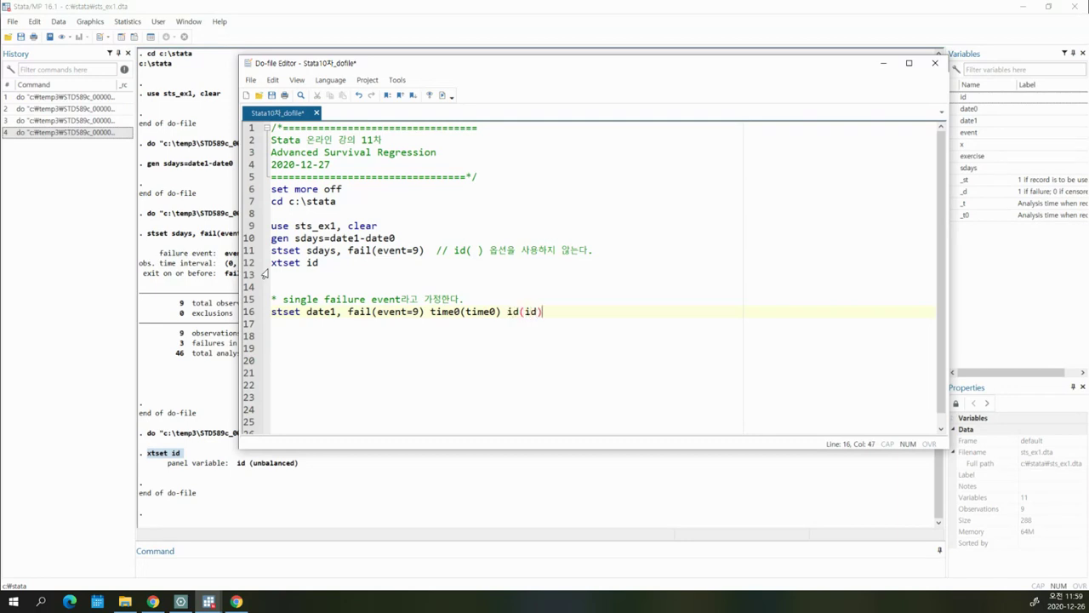
- Add a block of blank lines beneath the stset date1 command
key("Return")
key("Return")
key("Return")
key("Return")
key("Return")
key("Return")
key("Return")
key("Return")
key("Return")
key("Return")
key("Return")
key("Return")
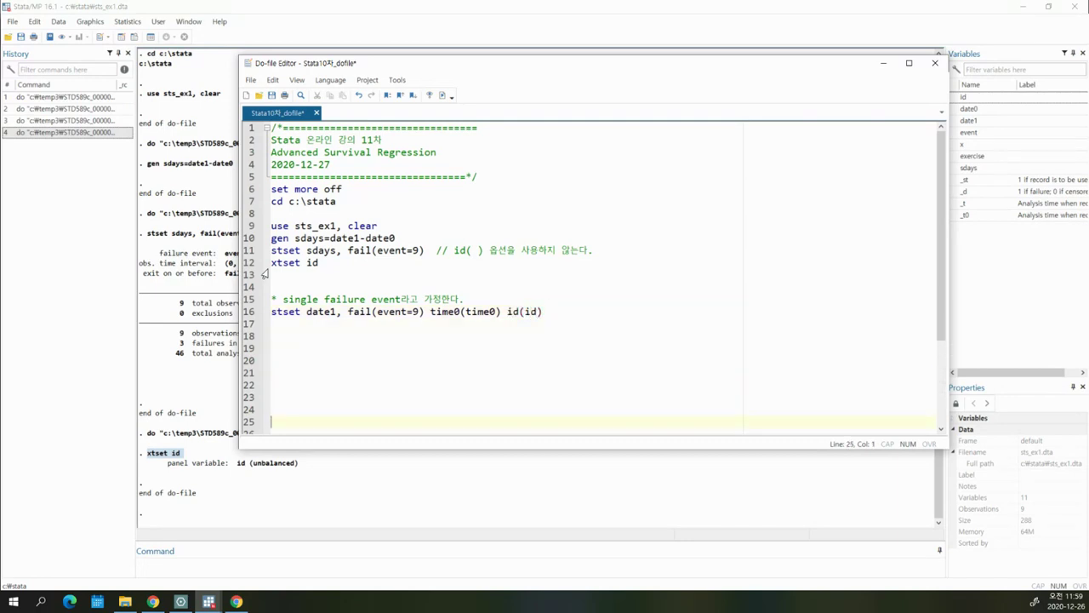
key("Return")
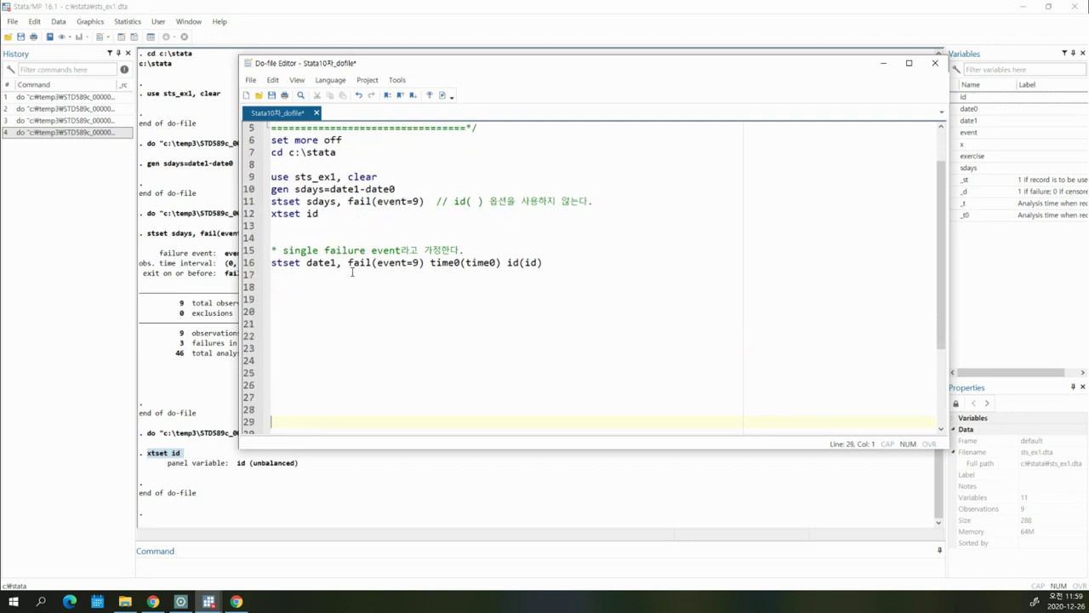
- Try to run only the line stset date1, fail(event=9) time0(time0) id(id)
left_click(428, 263)
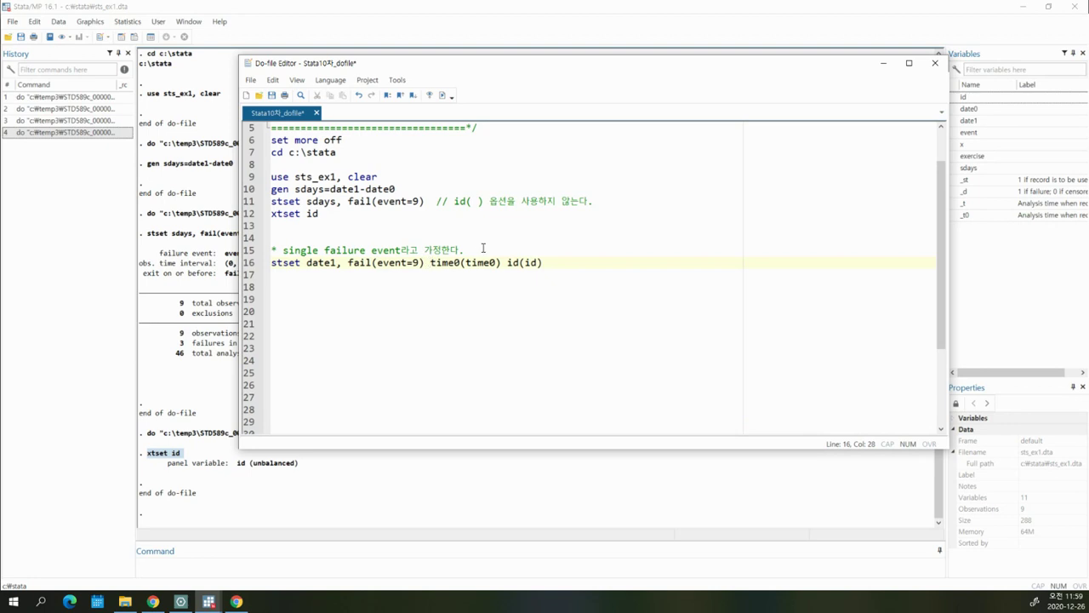
mouse_move(550, 263)
left_mouse_down()
mouse_move(508, 262)
mouse_move(550, 262)
left_mouse_up()
left_click(525, 272)
left_click(372, 262)
left_click_drag(294, 263, 465, 263)
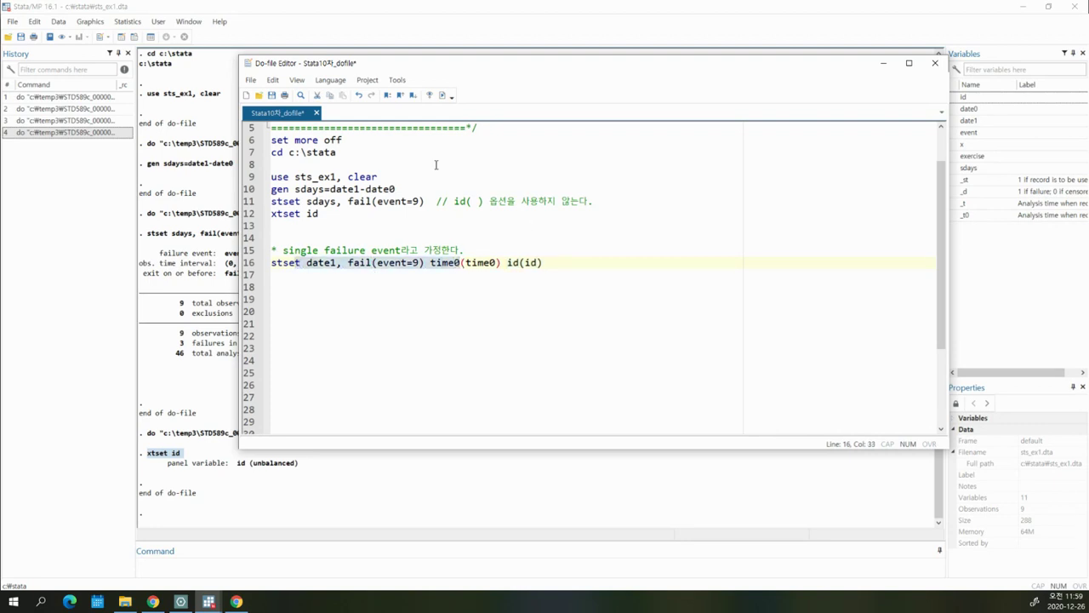
left_click(443, 94)
left_click(201, 482)
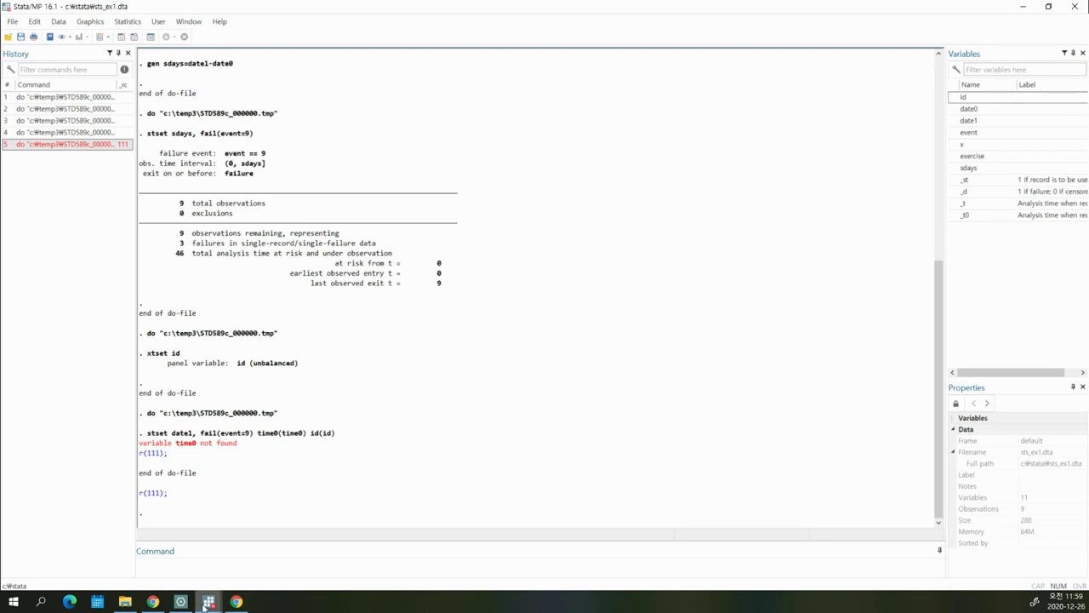
- Change the time0 option of the stset date1 line to time0(date0) and run that line
mouse_move(209, 601)
left_click(258, 562)
left_click(564, 241)
left_click_drag(500, 263, 466, 263)
type("date")
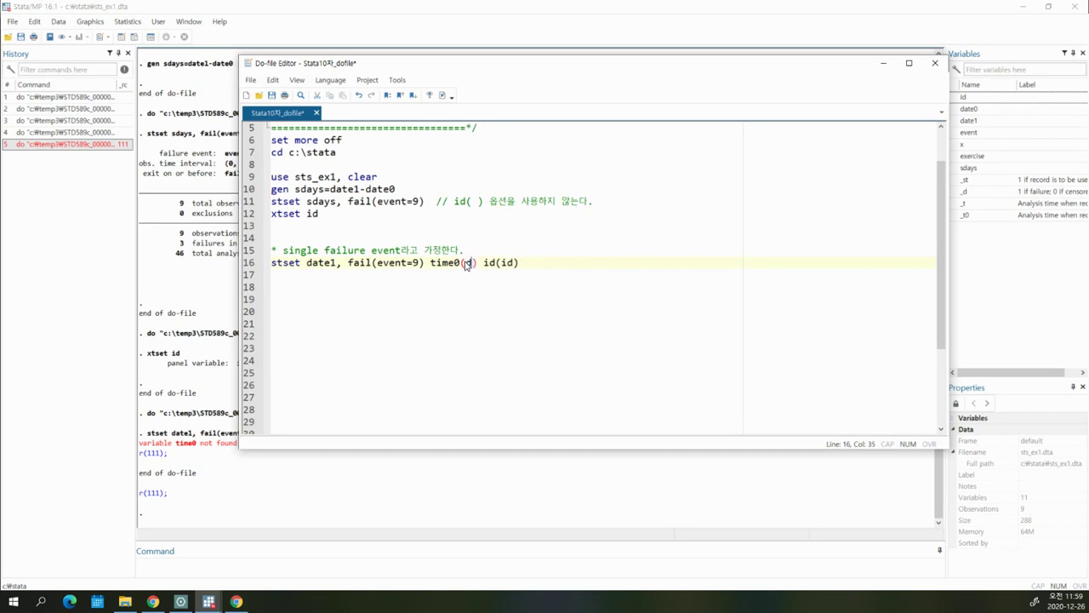
type("0")
triple_click(544, 267)
left_click(442, 94)
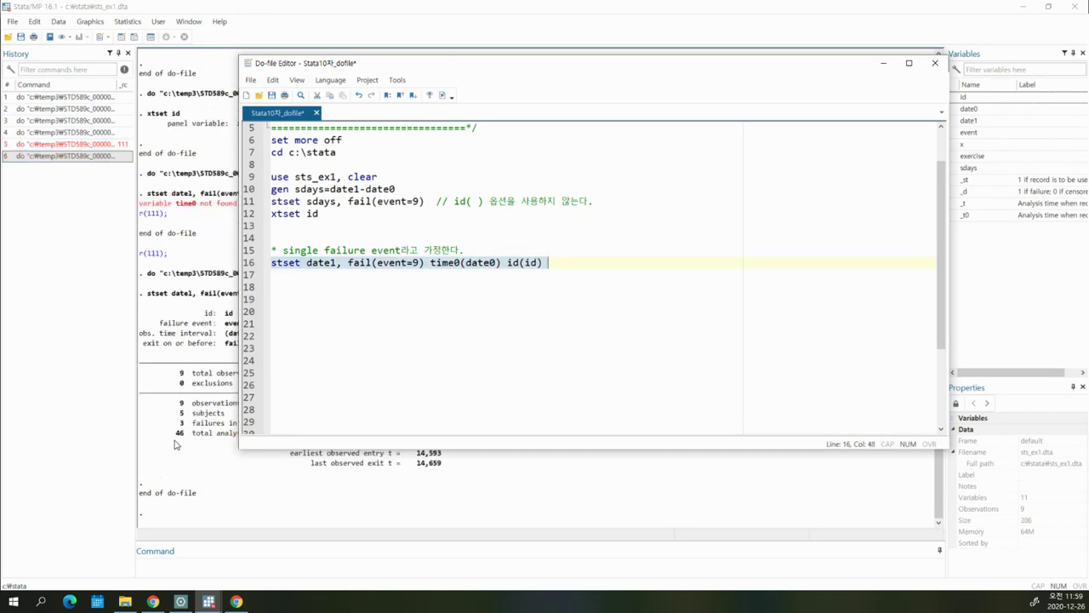
- Browse the dataset and check the _t value of the last id 5 record
left_click(175, 444)
left_click(136, 39)
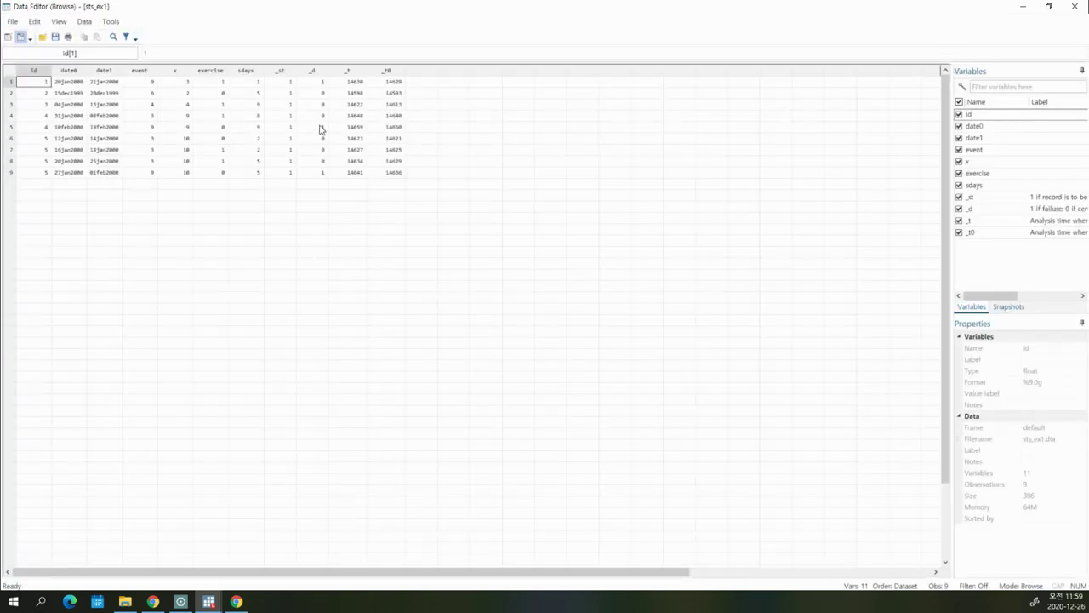
left_click(356, 172)
left_click(1075, 6)
- Append origin(time date0) to the stset date1 line in the do-file and run that line
mouse_move(210, 596)
left_click(270, 549)
left_click(569, 262)
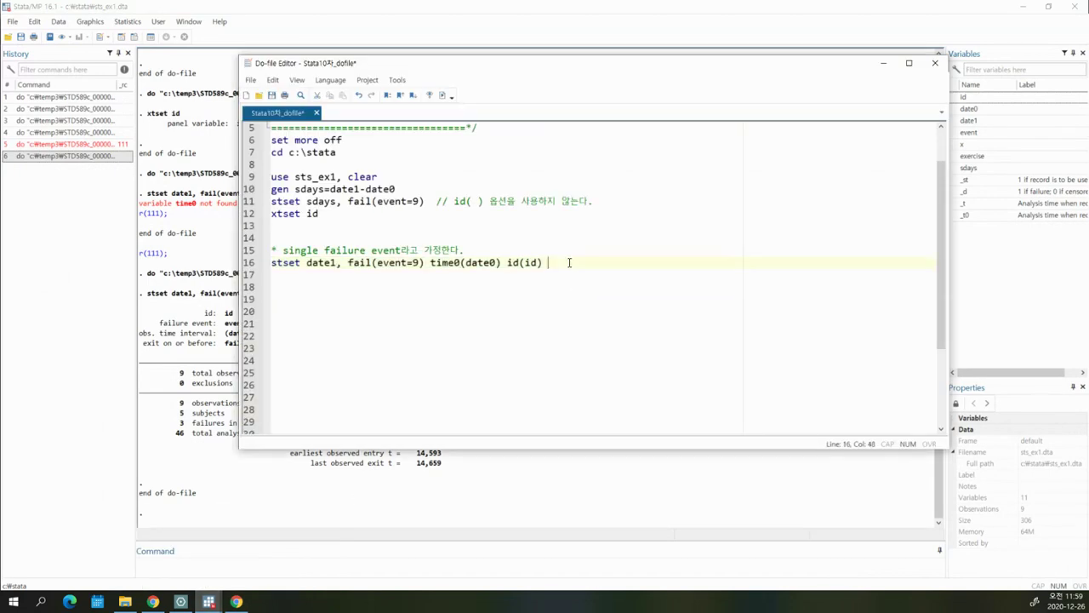
type("igin(timie")
key("BackSpace")
key("BackSpace")
key("BackSpace")
type("e date0")
left_click_drag(333, 266, 410, 265)
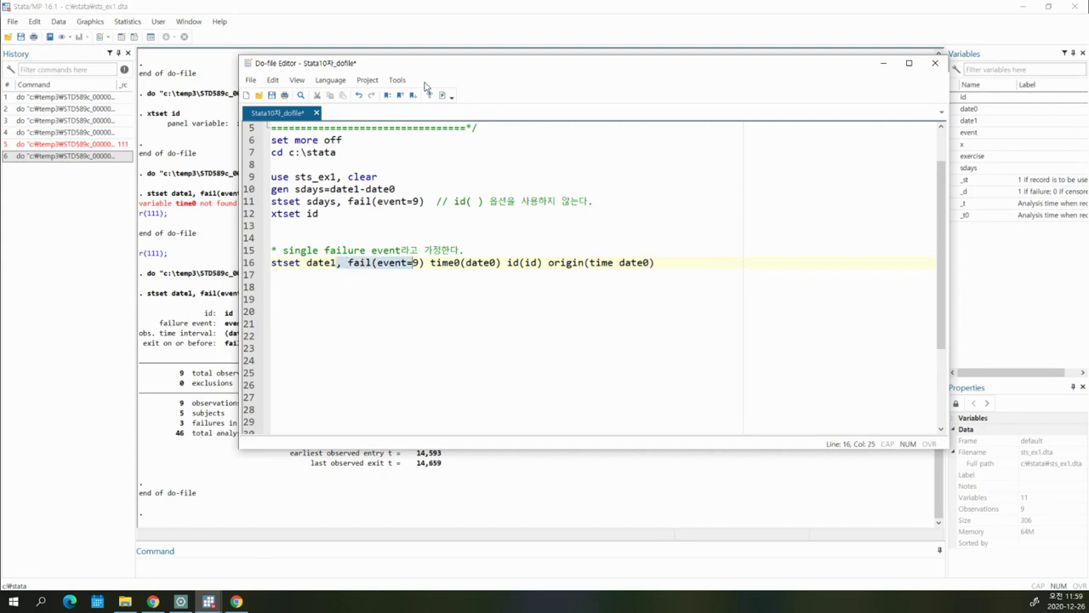
left_click(446, 96)
- Browse the updated dataset and examine the _t values of the first three records
left_click(187, 109)
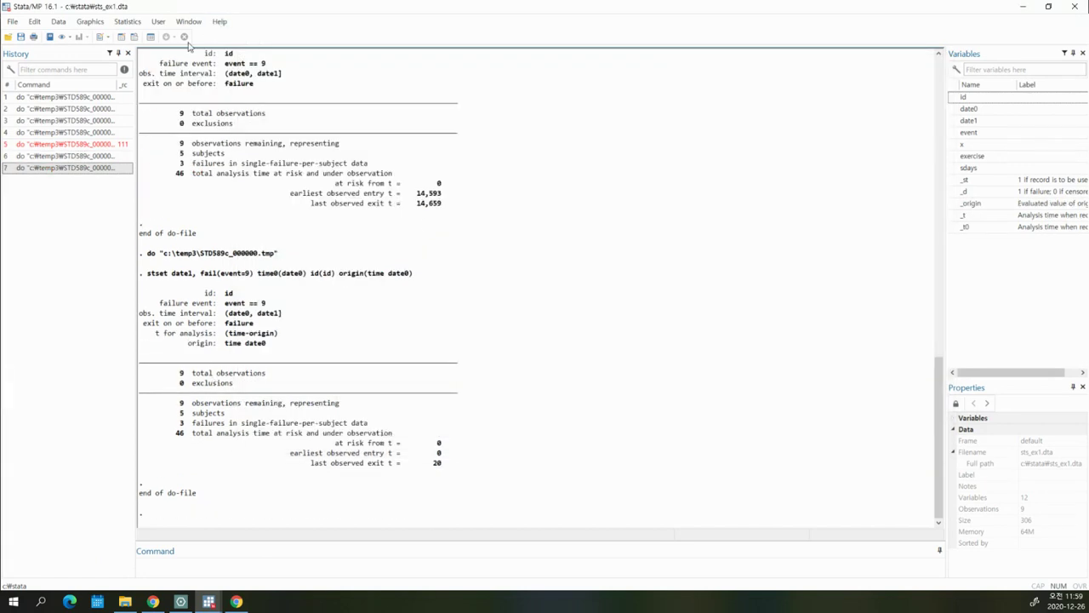
left_click(134, 39)
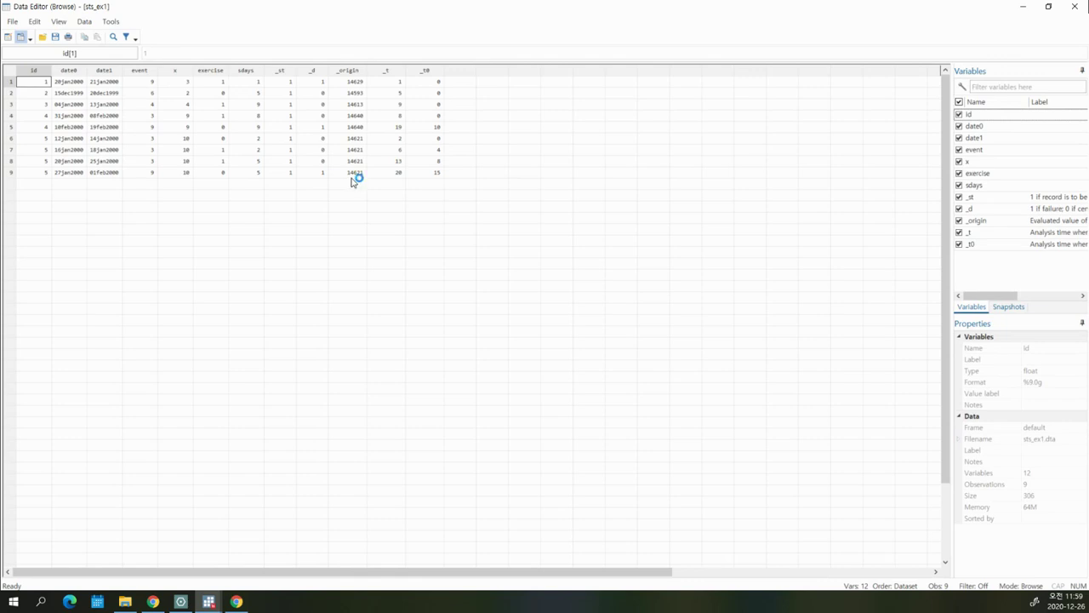
left_click_drag(400, 81, 395, 103)
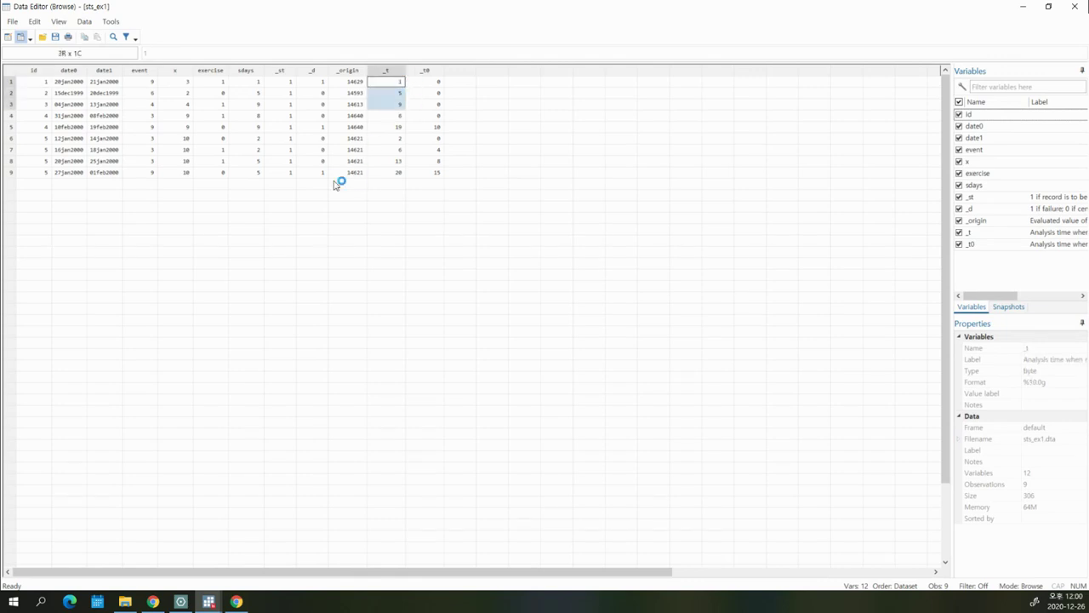
left_click(401, 83)
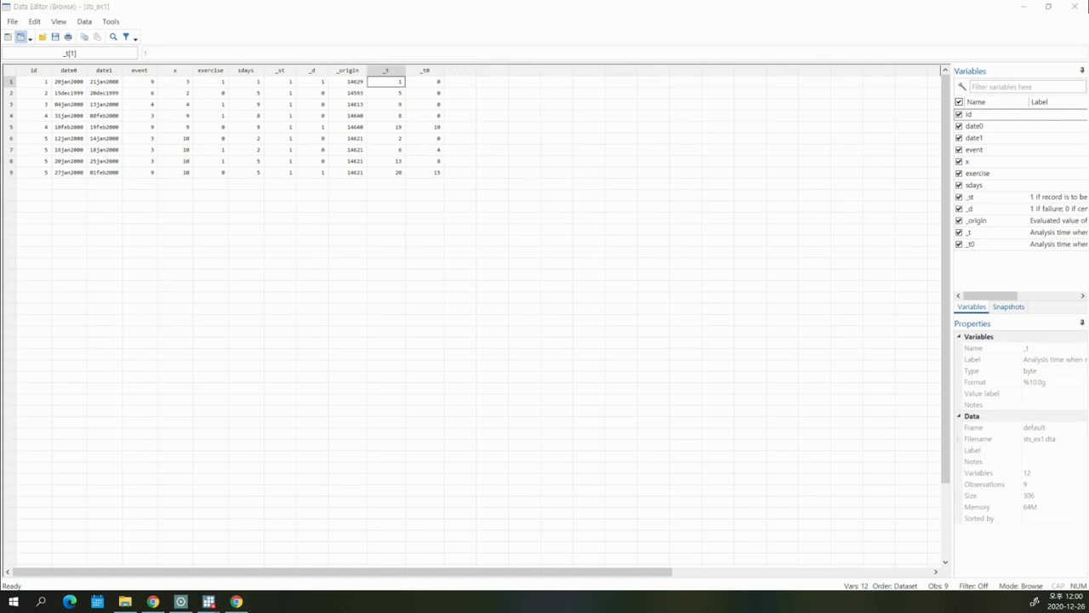
- Compare the first and second id 5 records' _t values with the days elapsed since the first date0
left_click_drag(47, 139, 405, 181)
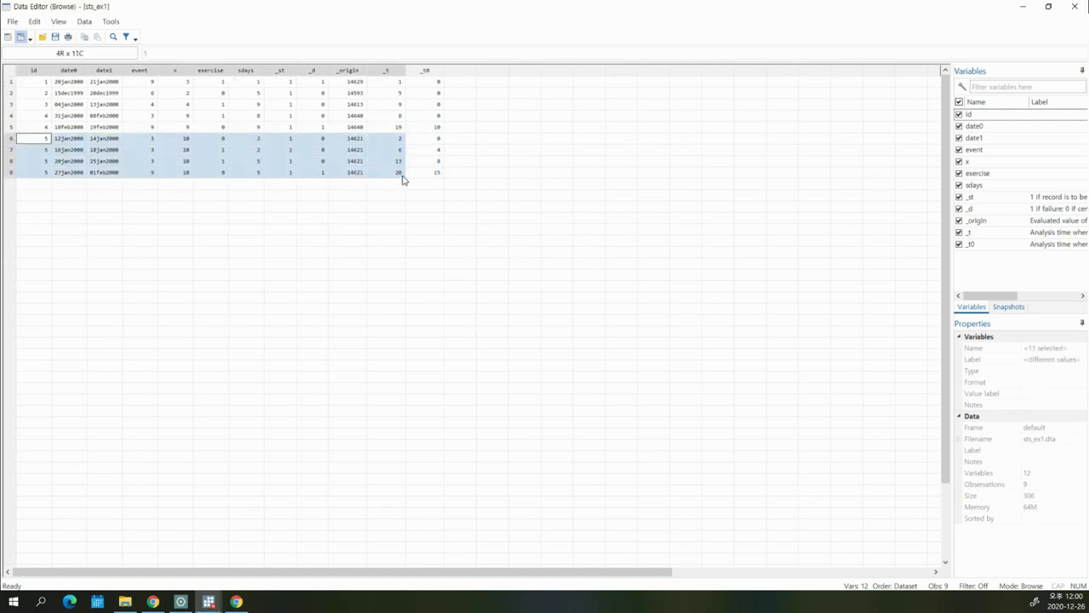
left_click(70, 143)
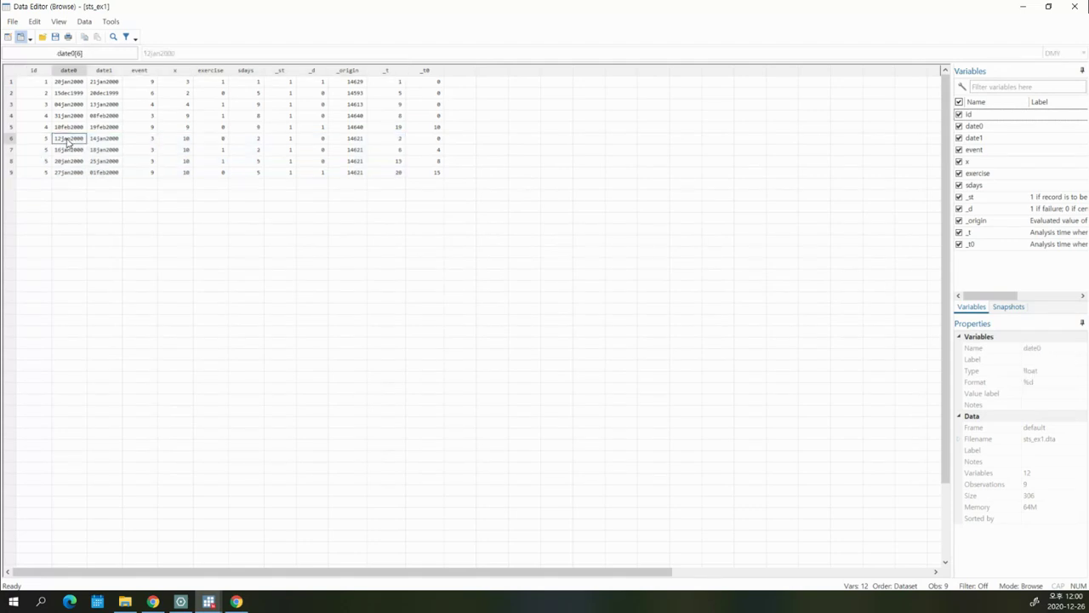
left_click(398, 142)
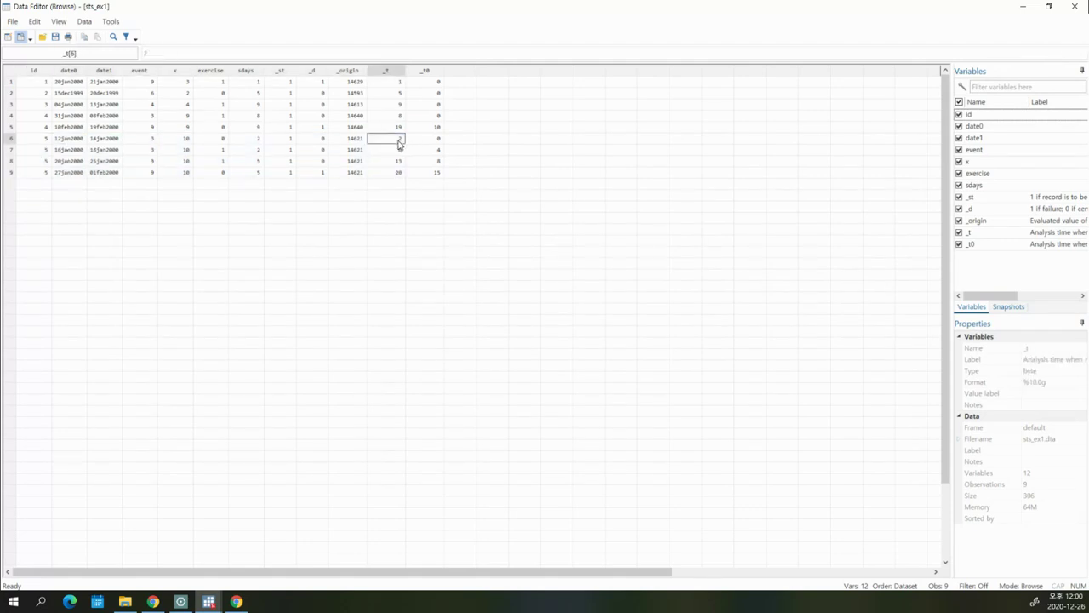
left_click(68, 151)
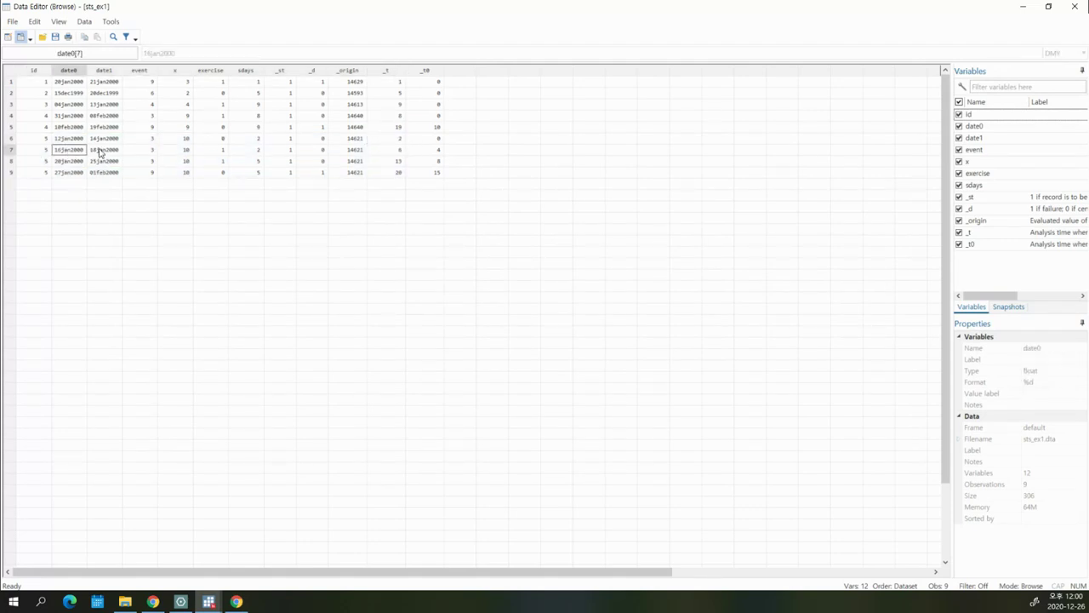
left_click(97, 153)
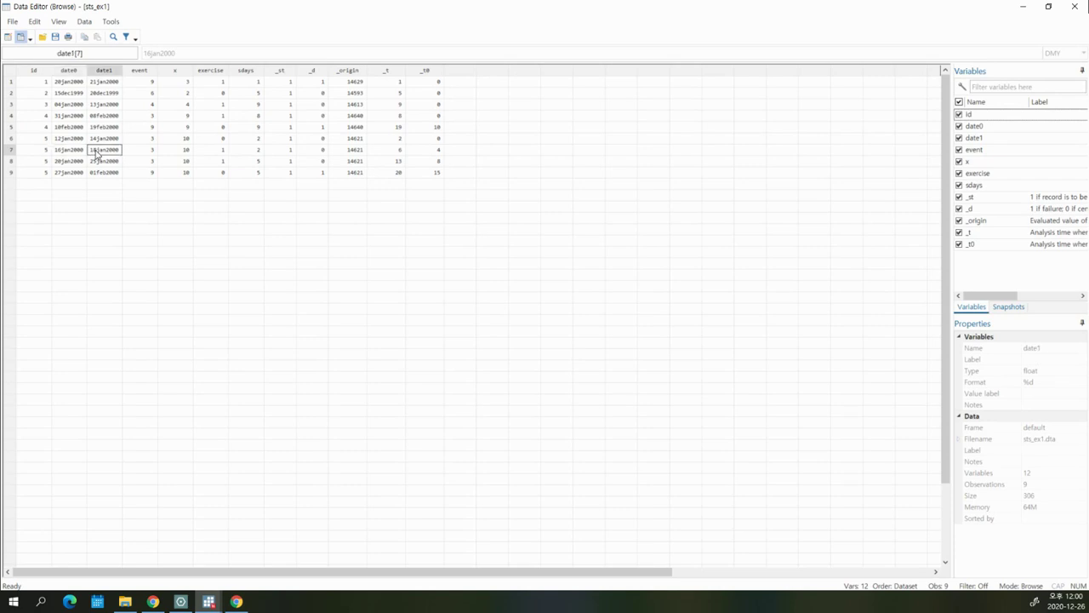
left_click(70, 145)
left_click(102, 153)
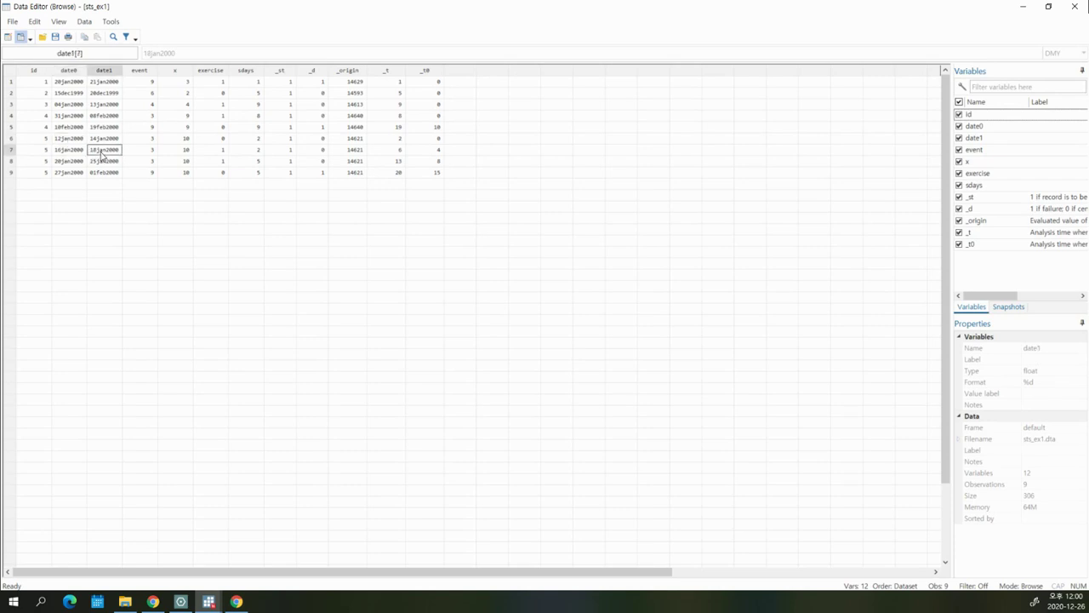
left_click(402, 153)
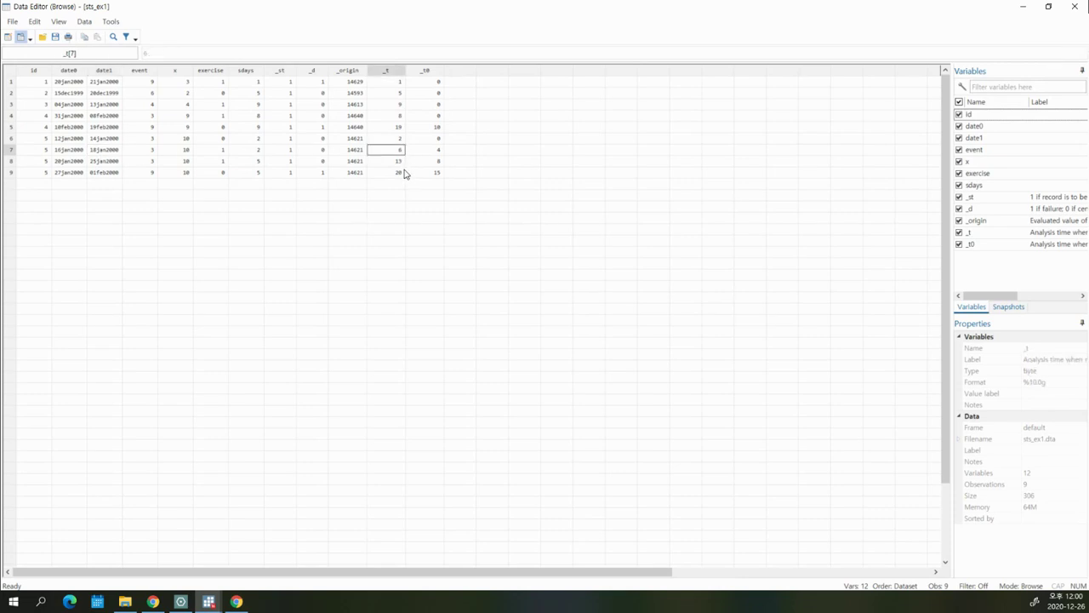
- Compare the _t values of the third and fourth id 5 records with the interval from the first date0 to each date1
left_click(96, 163)
left_click(66, 164)
left_click(100, 163)
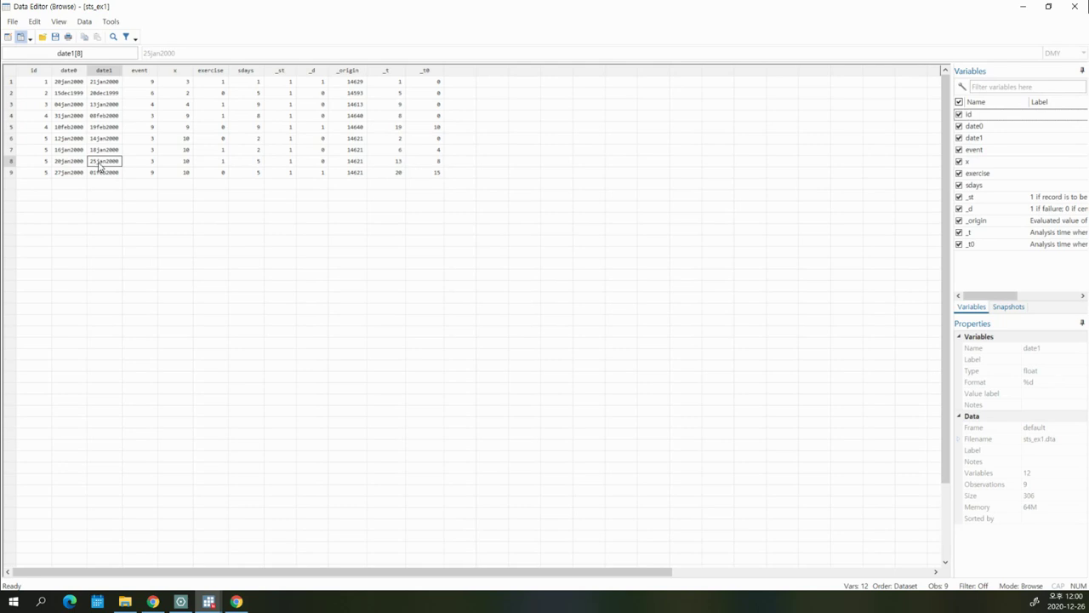
left_click(71, 141)
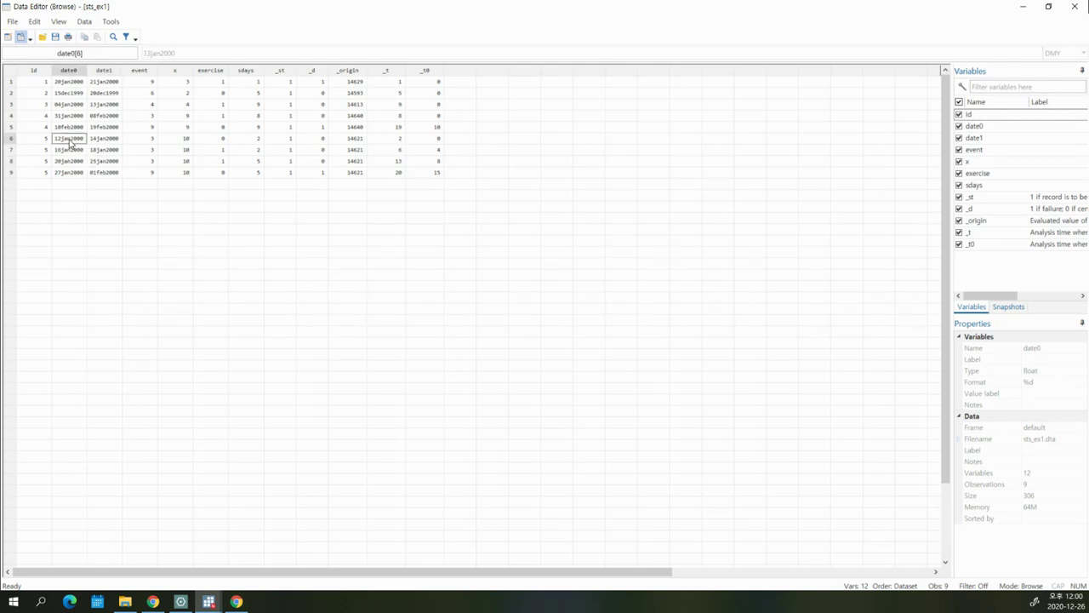
left_click(104, 165)
left_click(403, 163)
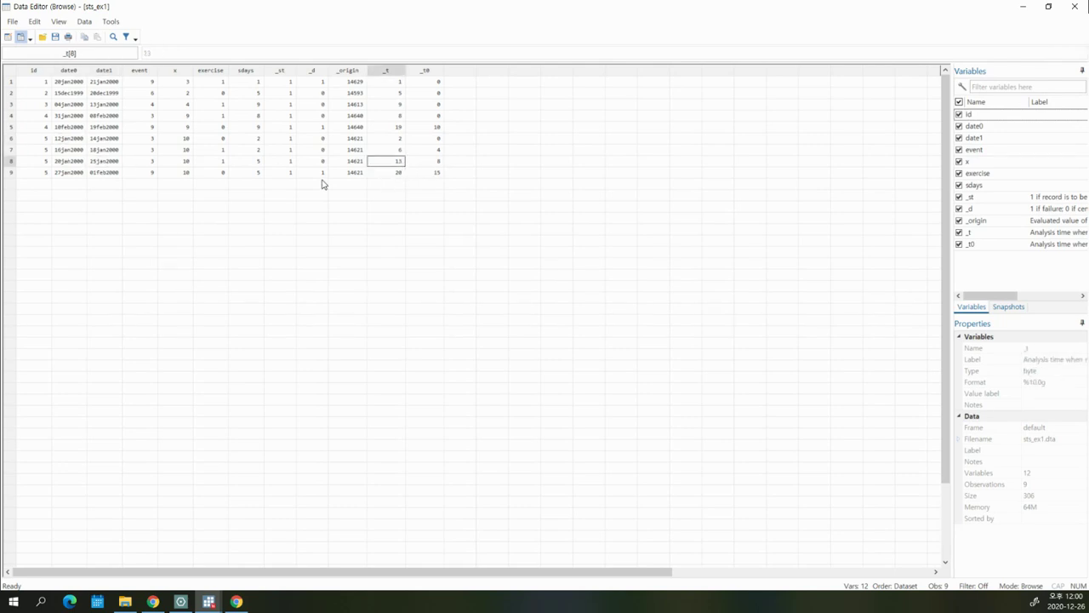
left_click(65, 150)
left_click(105, 173)
left_click(400, 173)
- Review the whole _t column and recheck the last id 5 record against the first date0
left_click_drag(388, 82, 400, 172)
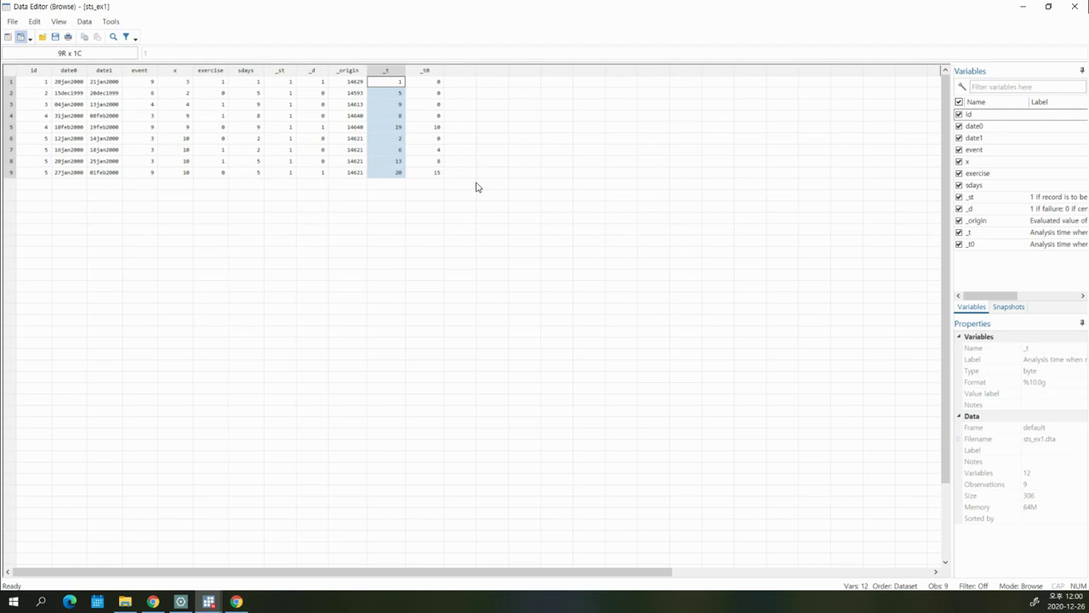
left_click(397, 175)
left_click(64, 138)
left_click(103, 174)
left_click(397, 174)
left_click(399, 161)
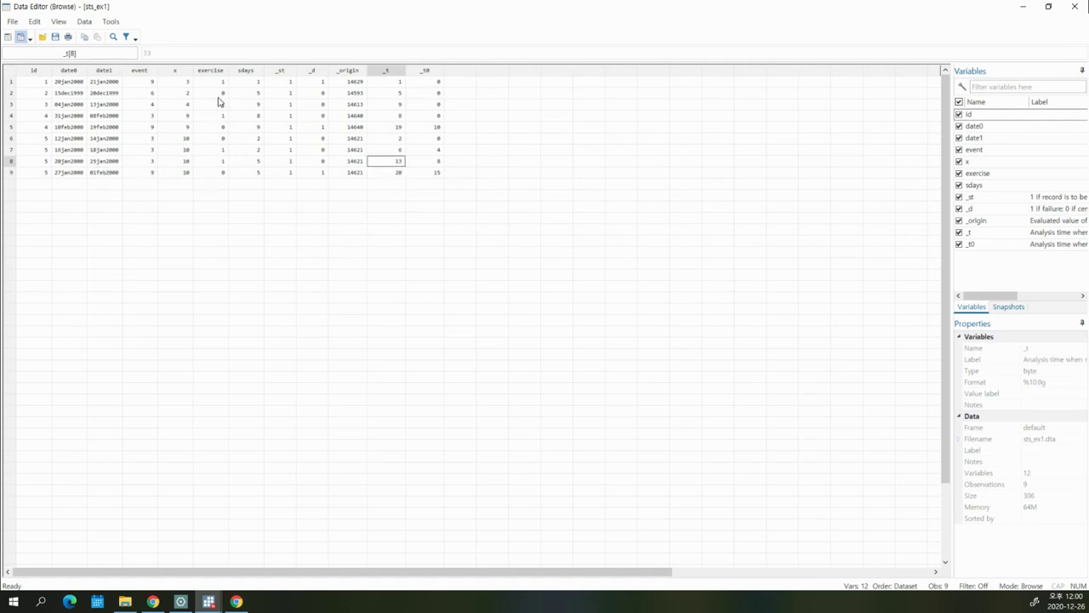
- Examine how the exercise variable varies across the four id 5 records
left_click(226, 72)
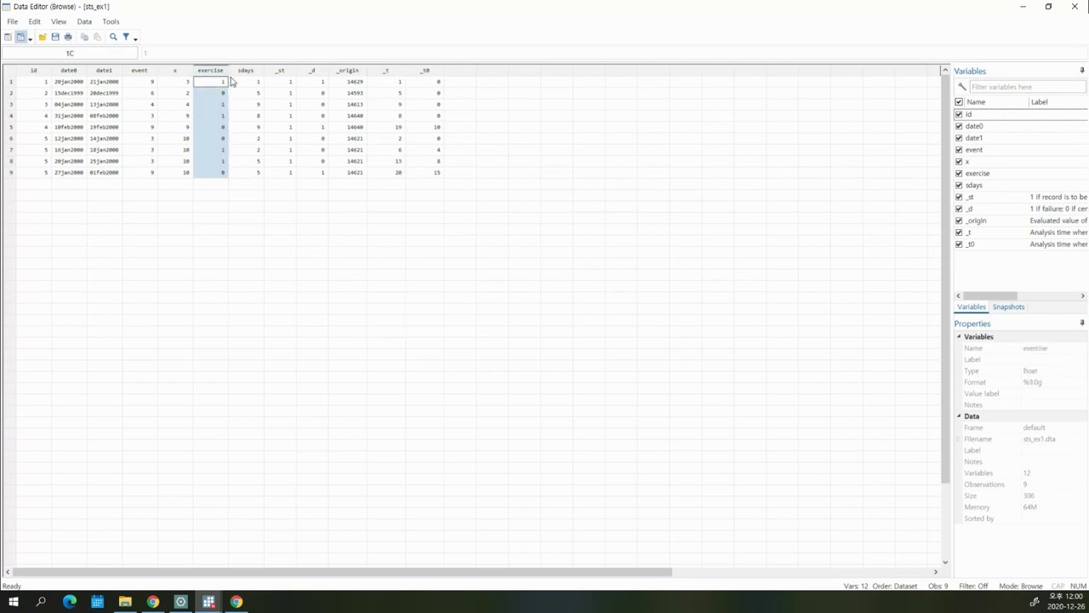
left_click(221, 140)
left_click(44, 140)
left_click_drag(44, 143, 85, 174)
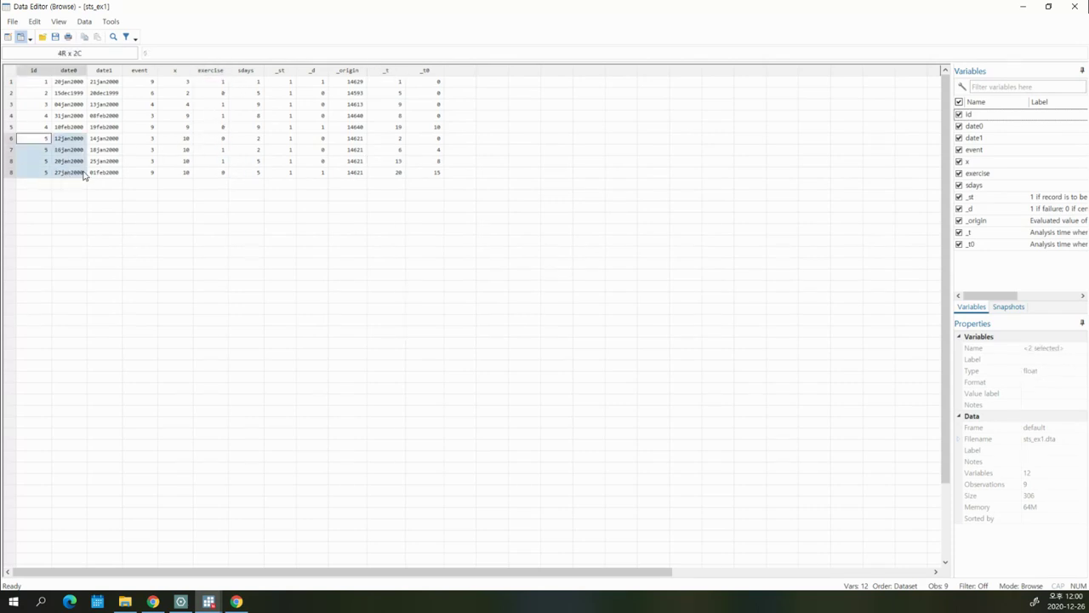
left_click(220, 141)
left_click(224, 151)
left_click(224, 161)
left_click(224, 173)
left_click(223, 163)
- Match the date intervals of the second and third id 5 records to their exercise values, and check the fourth record's exercise
left_click_drag(69, 154, 111, 159)
left_click(219, 151)
left_click_drag(76, 162, 110, 162)
left_click(214, 161)
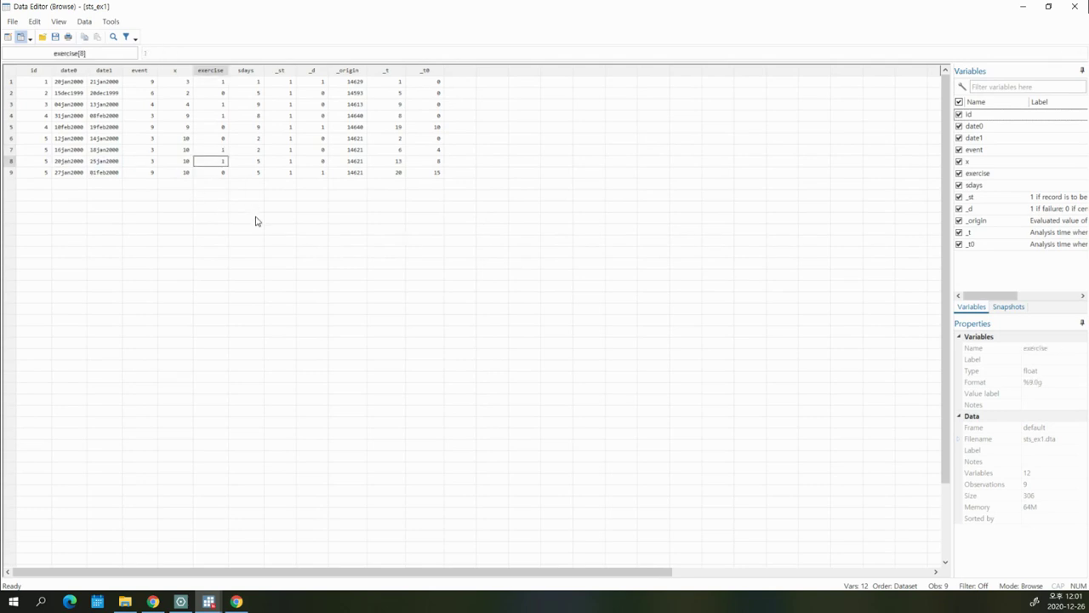
left_click(221, 174)
- Review the id 5 block from date0 to exercise together with its _t values, ending on the last record
left_click_drag(54, 140, 227, 176)
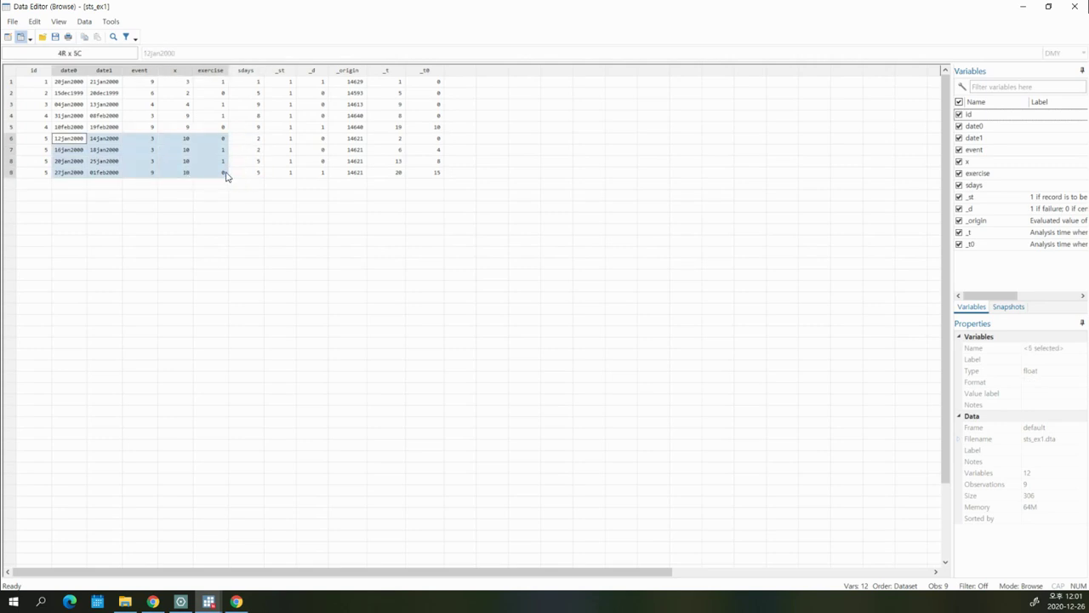
left_click_drag(401, 142, 399, 175)
left_click(399, 174)
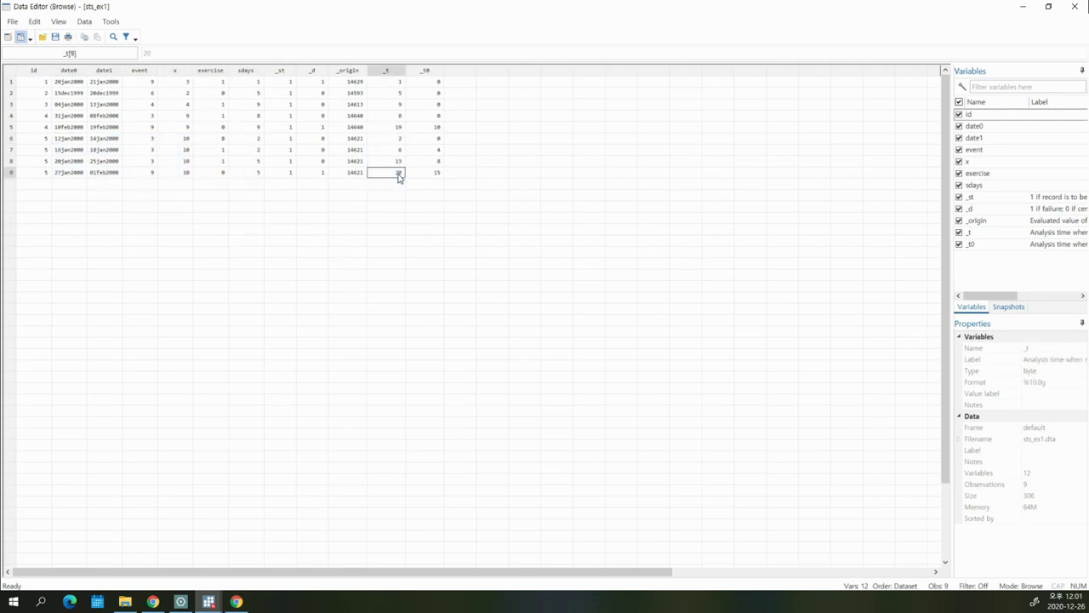
- Compare the third id 5 record's date0 and date1 with the first date0 and with its _t value
left_click_drag(55, 169, 106, 162)
left_click(393, 165)
left_click(83, 161)
left_click(100, 160)
left_click(72, 162)
left_click(74, 141)
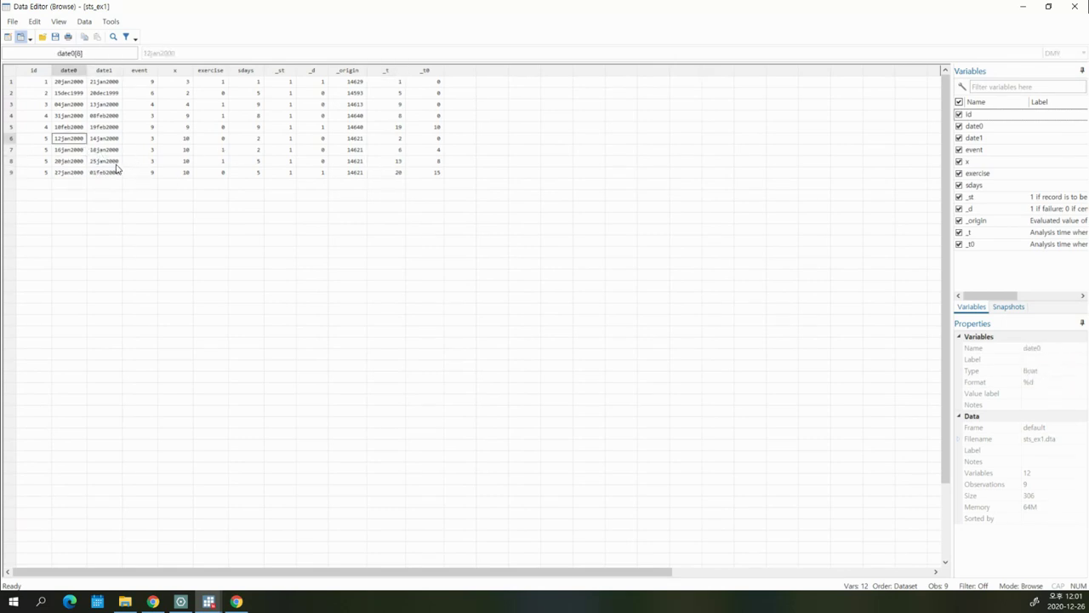
left_click(110, 163)
left_click(393, 164)
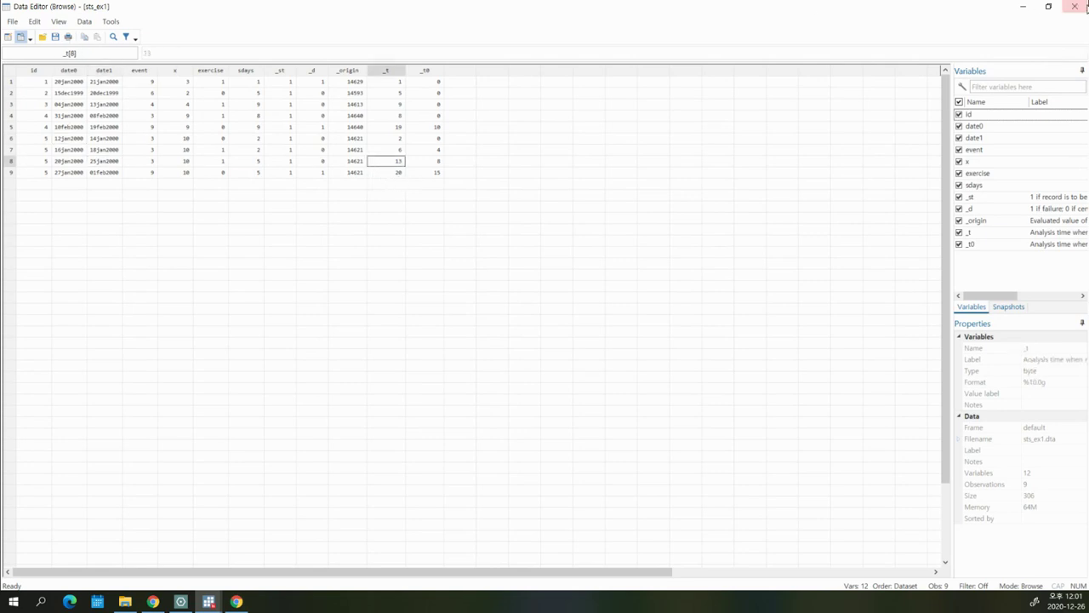
- Close the data browser and review date1, id(id) and fail(event=9) in the single-failure stset line of the do-file
left_click(1074, 5)
mouse_move(210, 602)
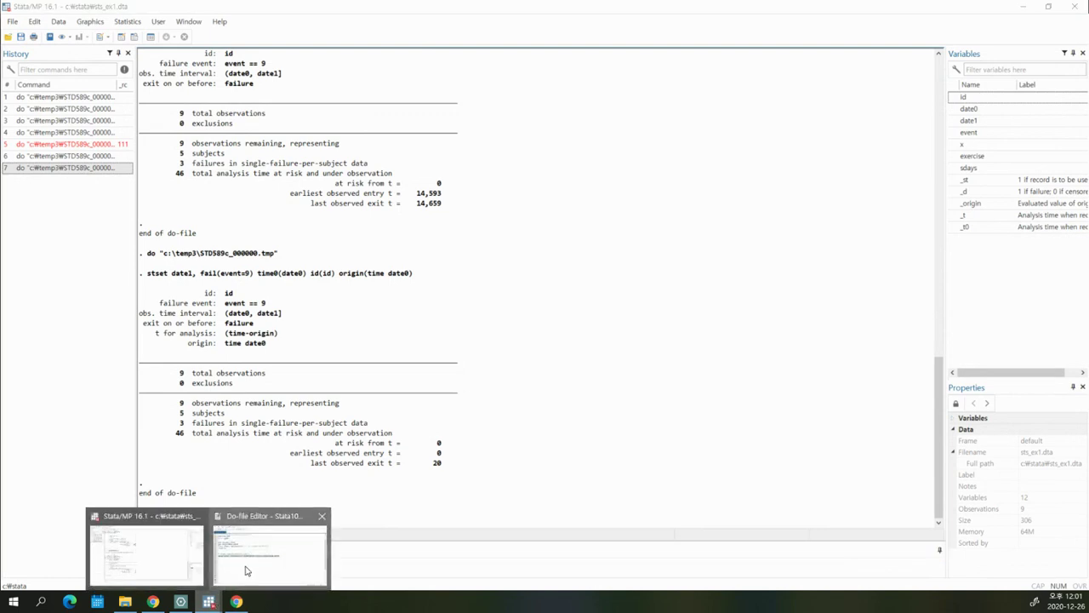
left_click(254, 558)
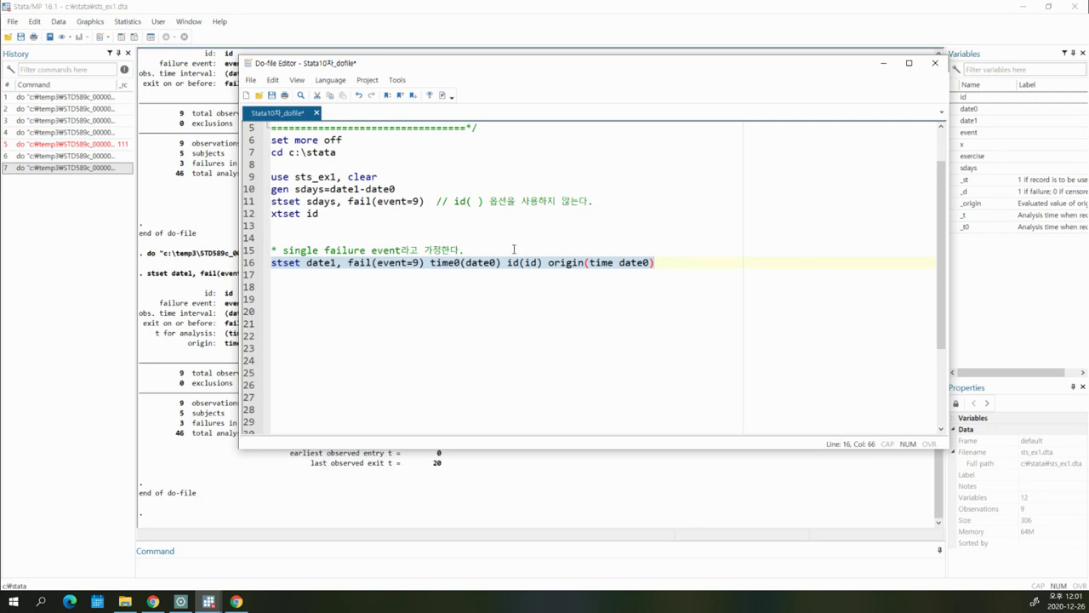
left_click(383, 281)
left_click_drag(337, 263, 307, 263)
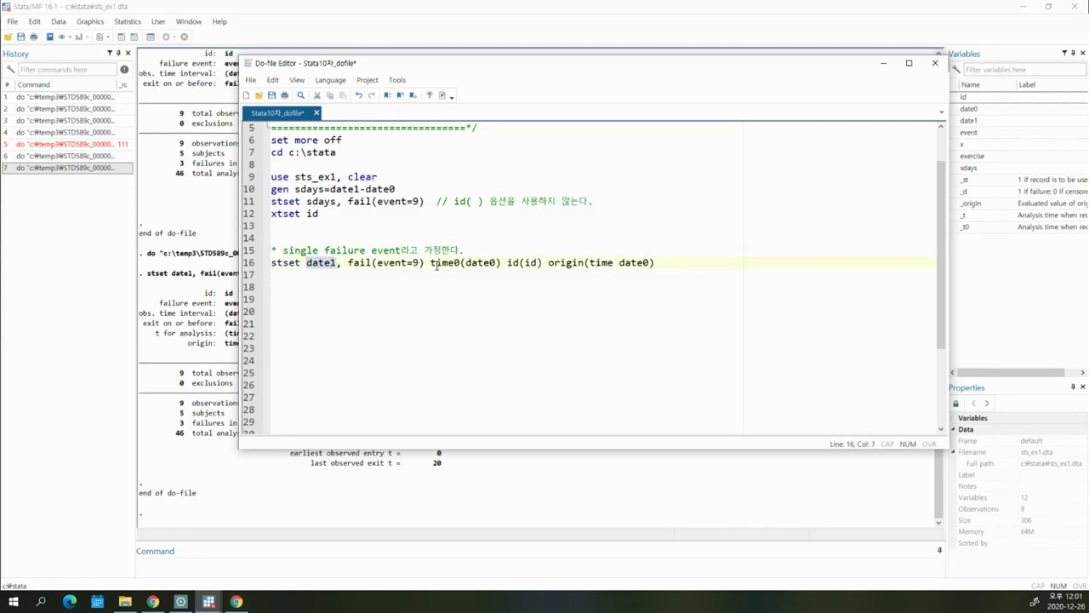
left_click_drag(542, 264, 508, 263)
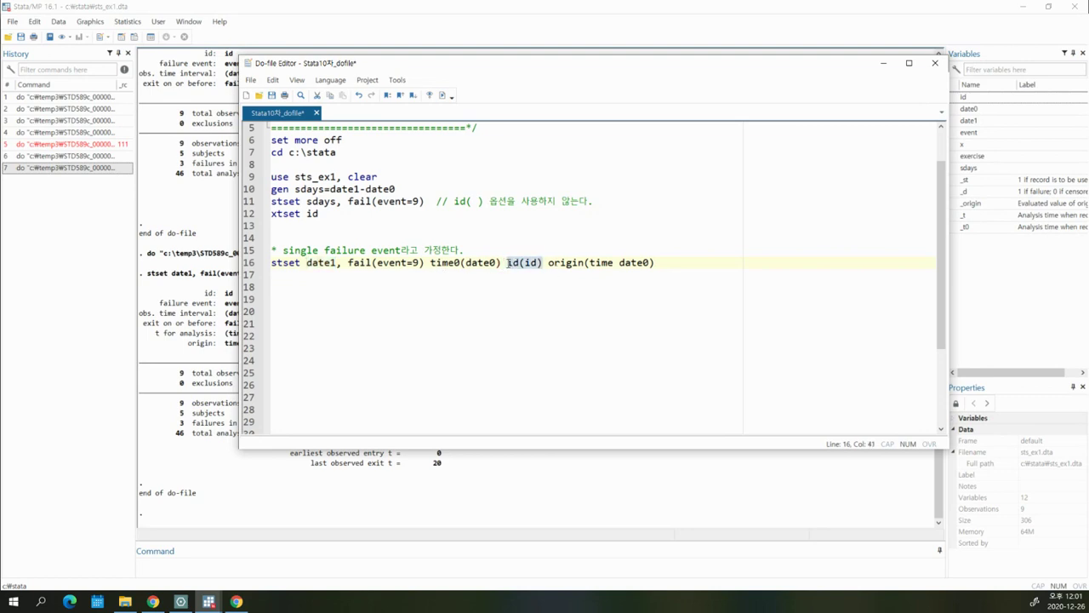
left_click_drag(424, 263, 344, 265)
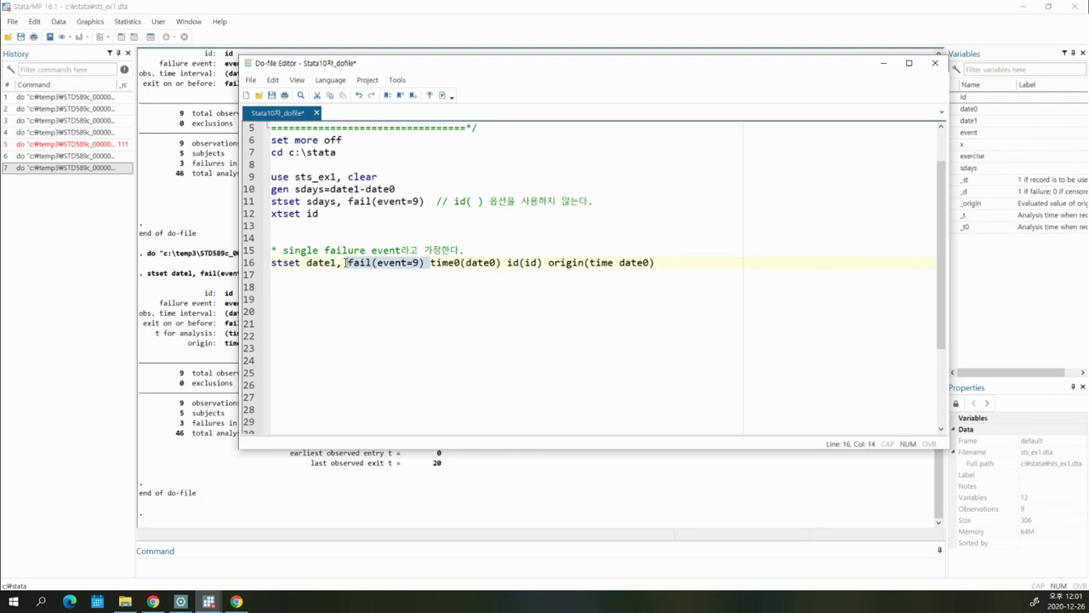
- Examine the time0(date0) and origin(time date0) options of the single-failure stset command
left_click(435, 263)
left_click_drag(432, 264, 670, 264)
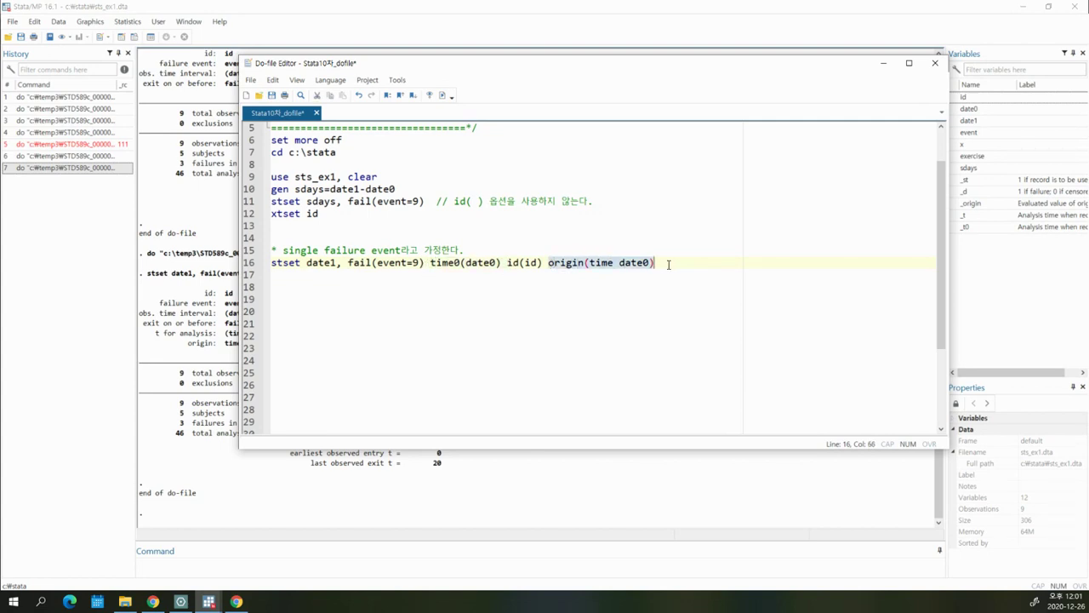
left_click(558, 272)
left_click_drag(549, 264, 653, 266)
left_click(586, 266)
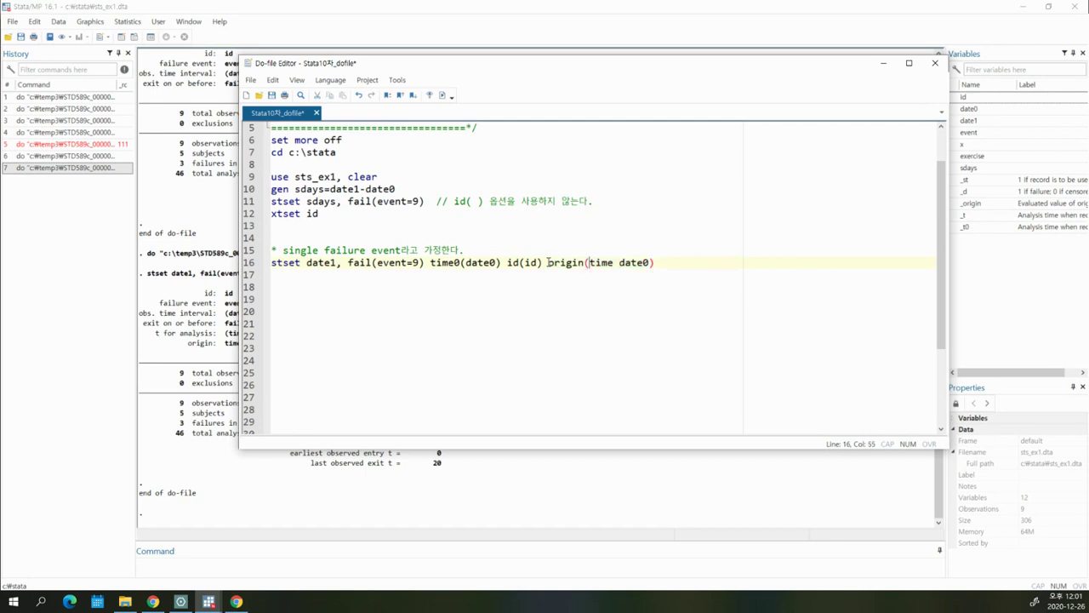
left_click_drag(548, 263, 661, 266)
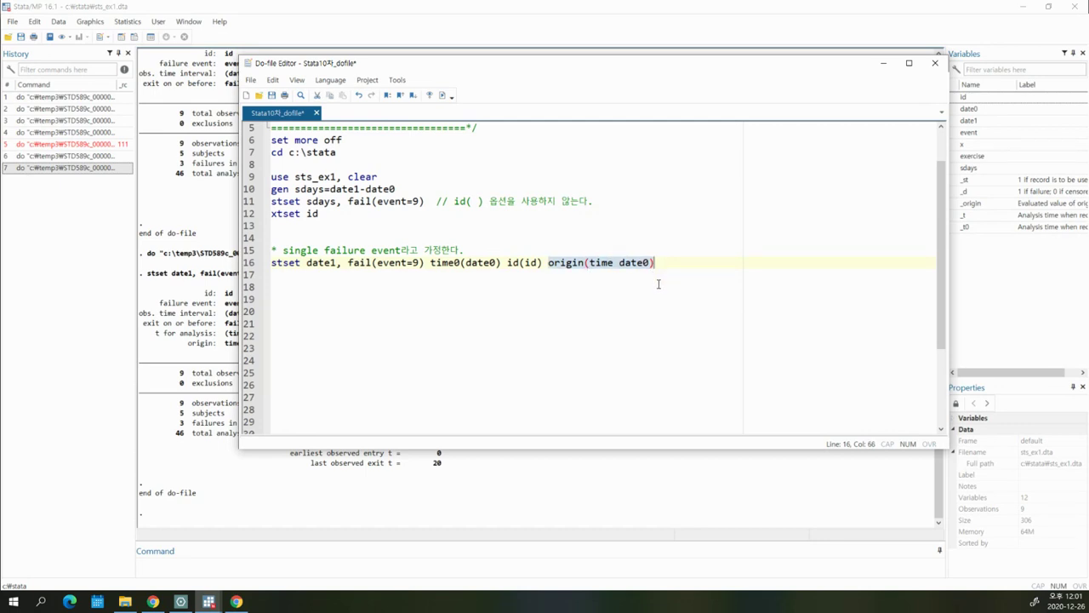
- Browse the date0 column in the data and relate it to the time0(date0) option in the do-file
left_click(134, 37)
left_click(73, 70)
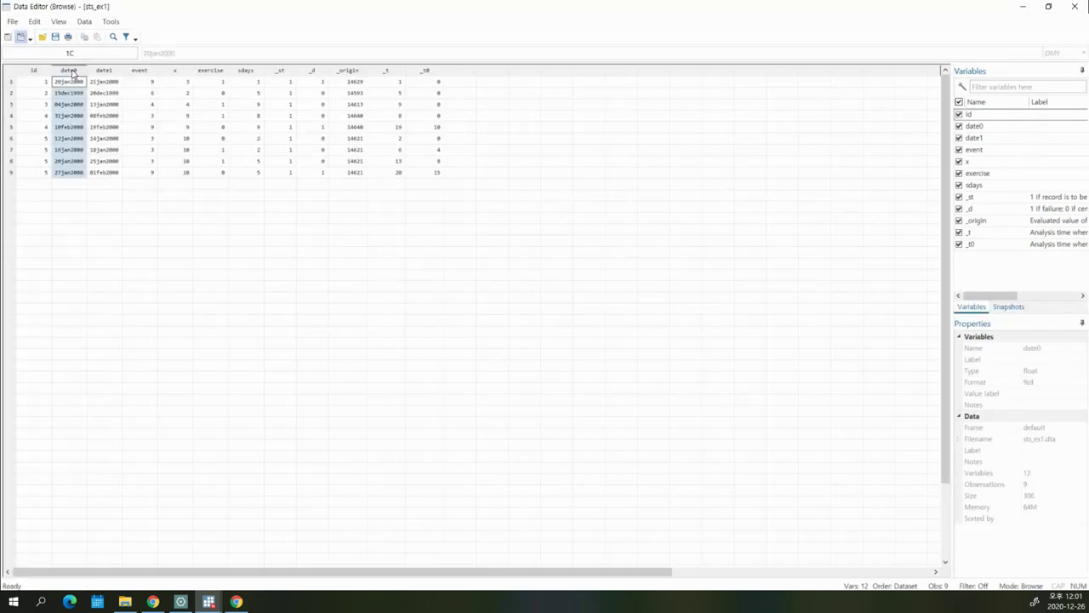
left_click(77, 141)
left_click(83, 72)
mouse_move(208, 601)
left_click(238, 567)
left_click(583, 291)
left_click_drag(501, 264, 424, 264)
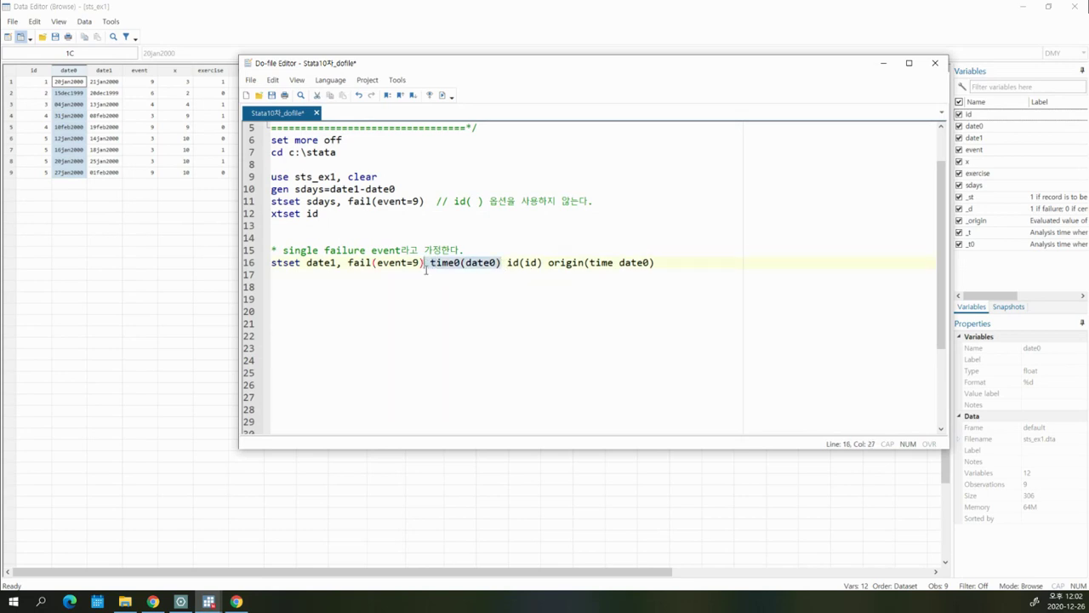
- Trace the first id 5 record's interval from date0 to date1 and on to the second record's date0
left_click(103, 229)
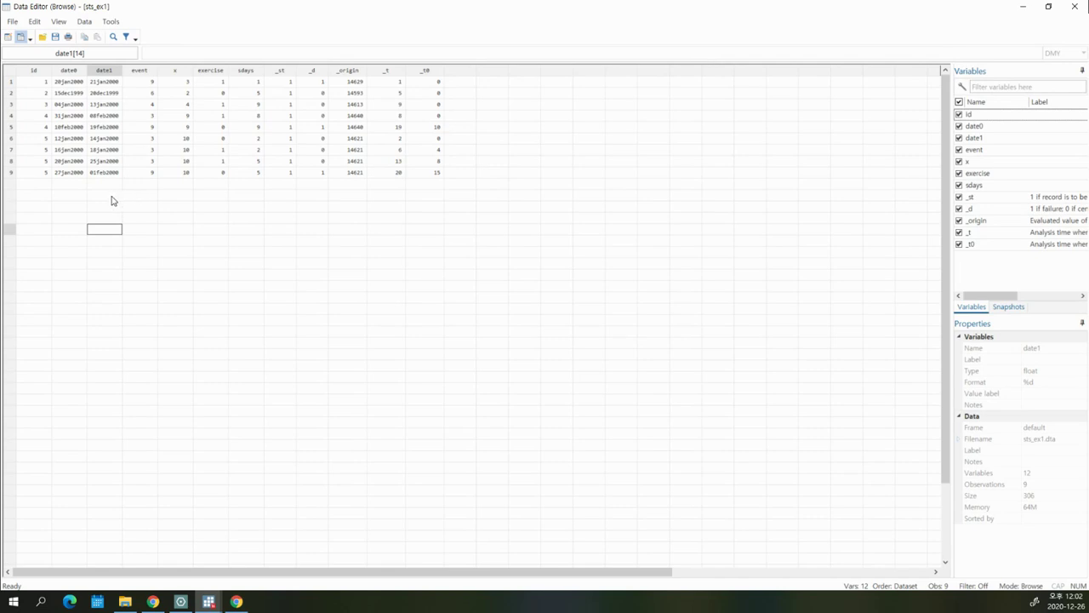
left_click(68, 140)
key("Right")
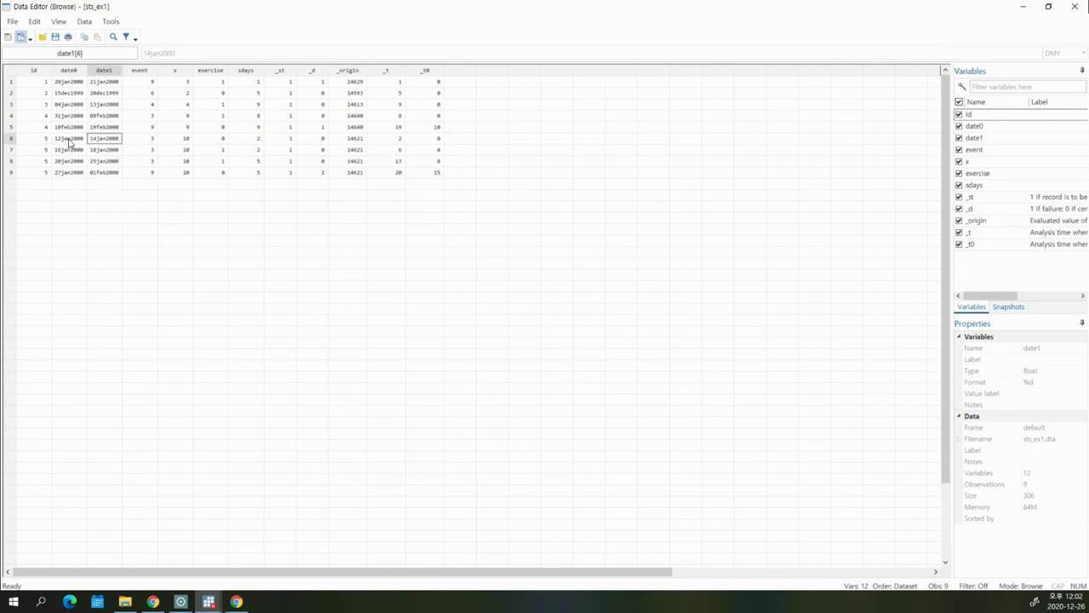
left_click(68, 143)
left_click(100, 143)
left_click(65, 152)
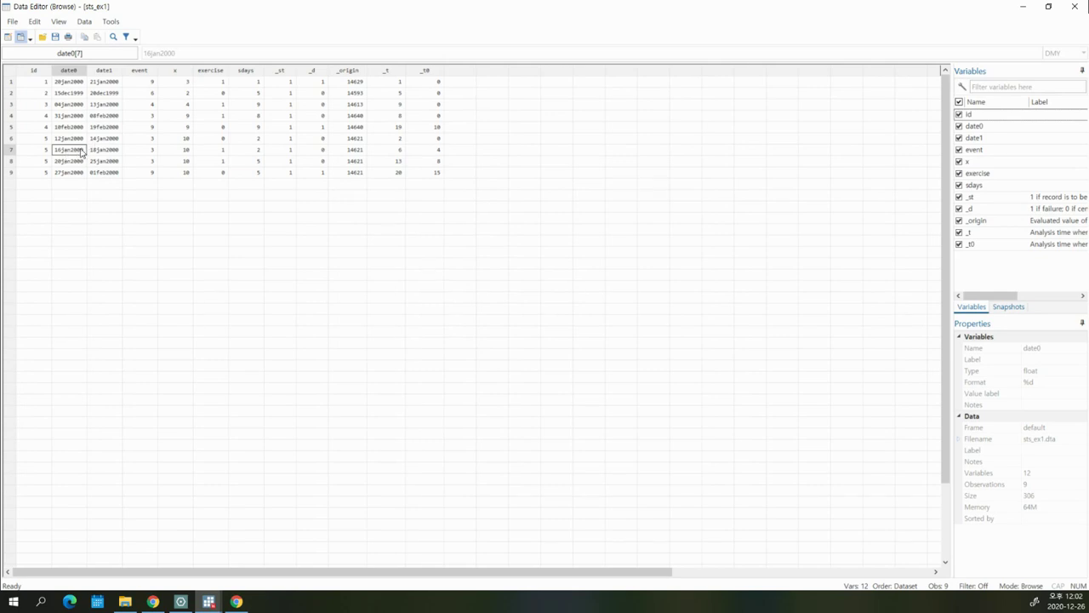
- Check the time0(date0) option against the gap between the first id 5 record's date1 and the second's date0
left_click(208, 602)
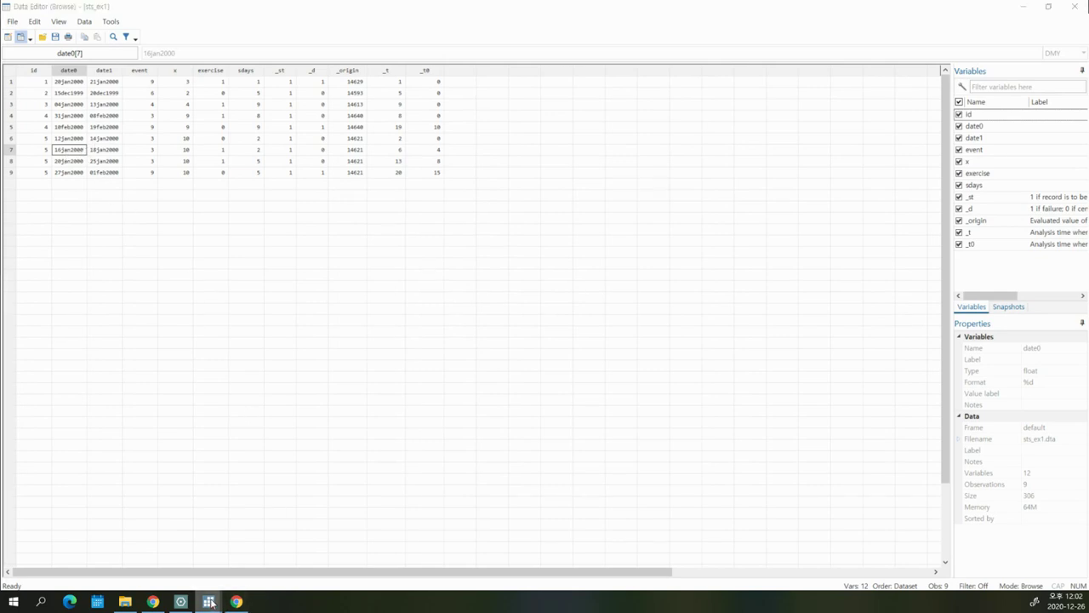
left_click(249, 560)
left_click(462, 270)
left_click_drag(508, 266, 434, 267)
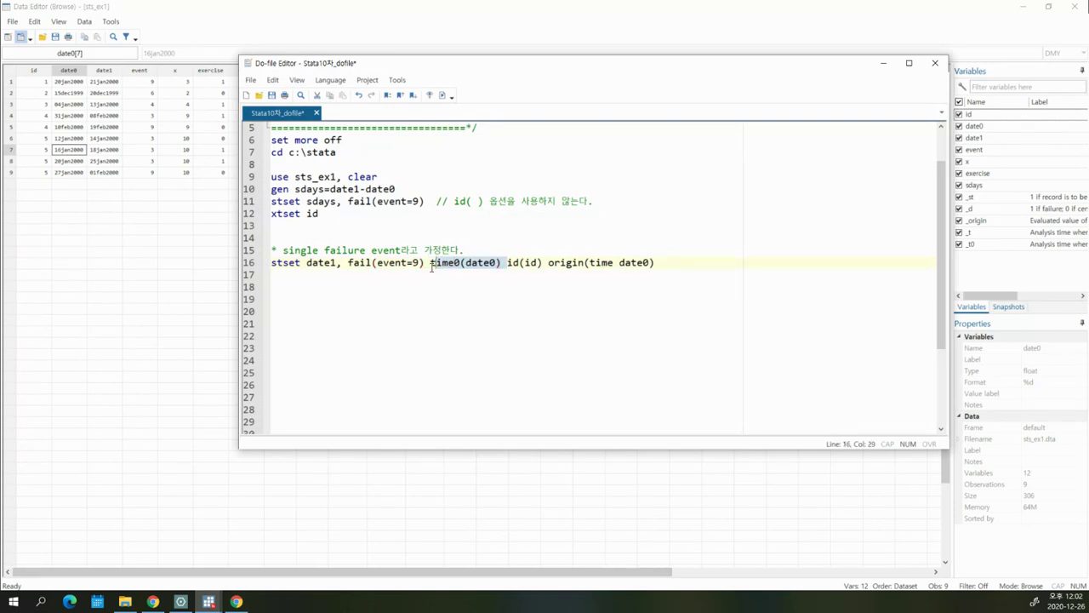
left_click(103, 139)
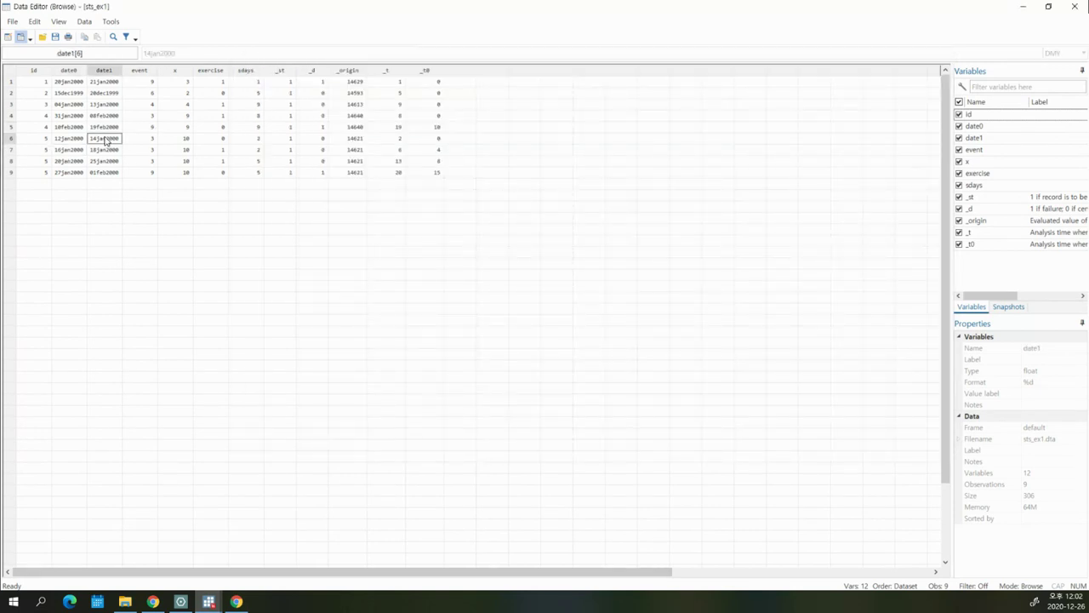
left_click(76, 151)
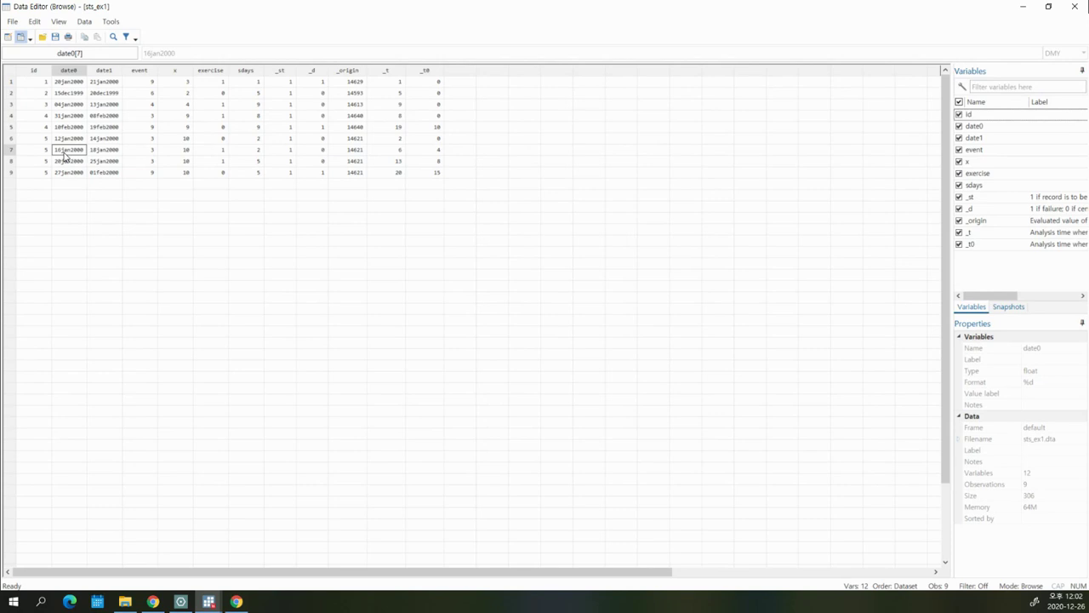
- Contrast time0(date0) with origin(time date0), and check date0 of the second and third id 5 records
left_click(209, 600)
left_click(211, 551)
left_click(477, 291)
left_click_drag(502, 263, 442, 263)
left_click_drag(548, 263, 679, 265)
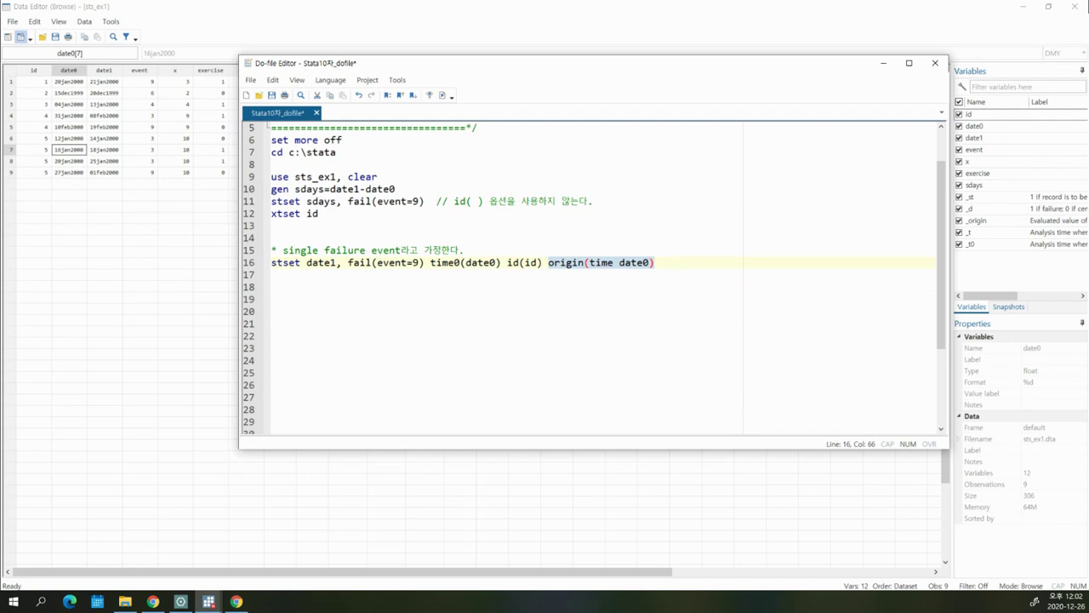
left_click(78, 153)
left_click(72, 164)
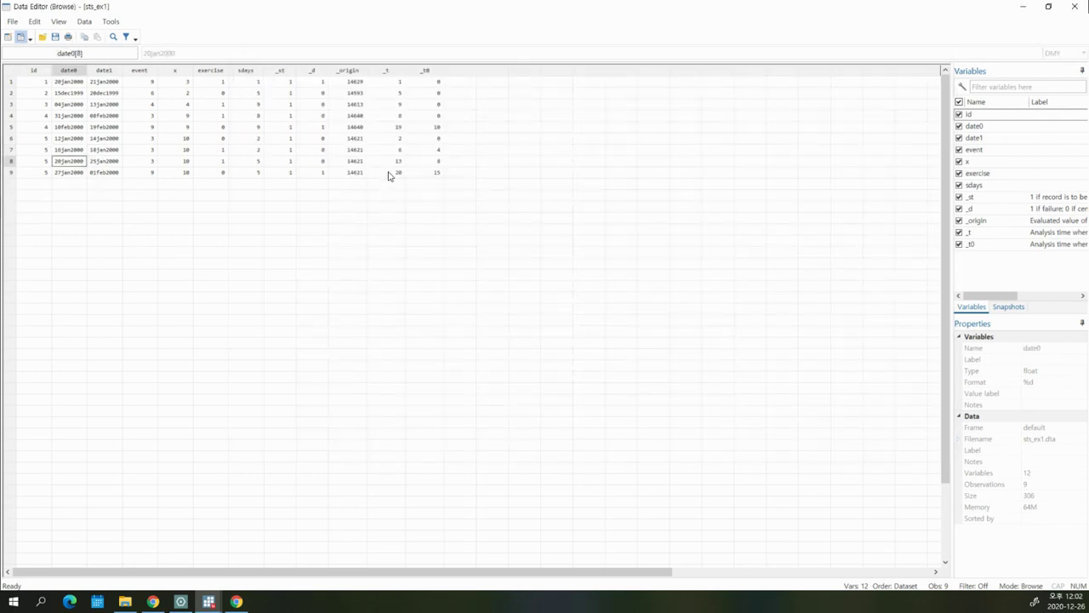
- Examine how the _t values of the four id 5 records accumulate from the first date0 to each date1
left_click_drag(389, 176, 396, 140)
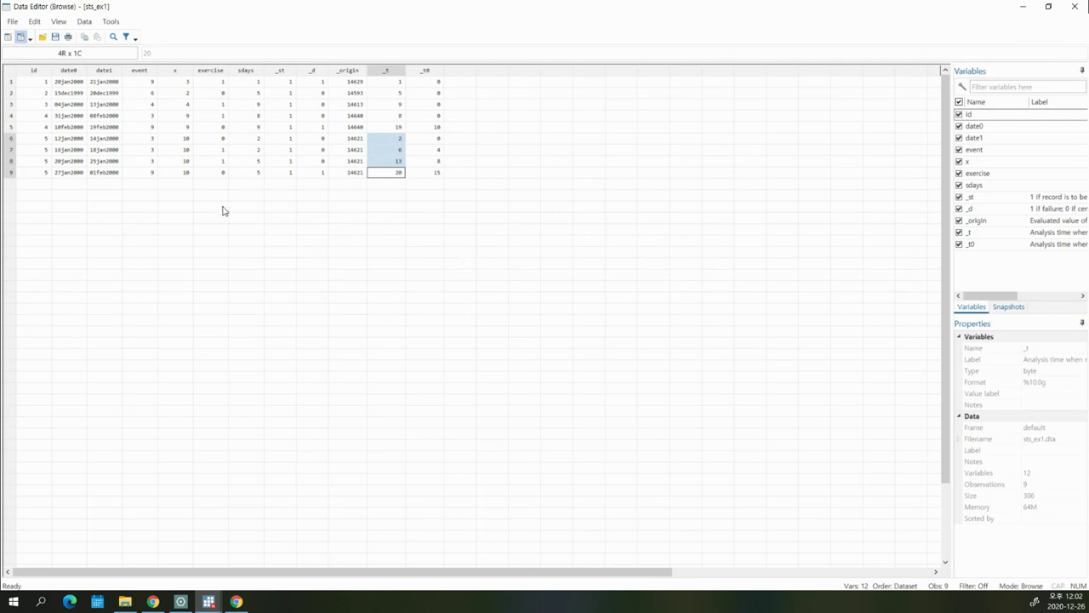
left_click(70, 141)
left_click(100, 152)
left_click(74, 142)
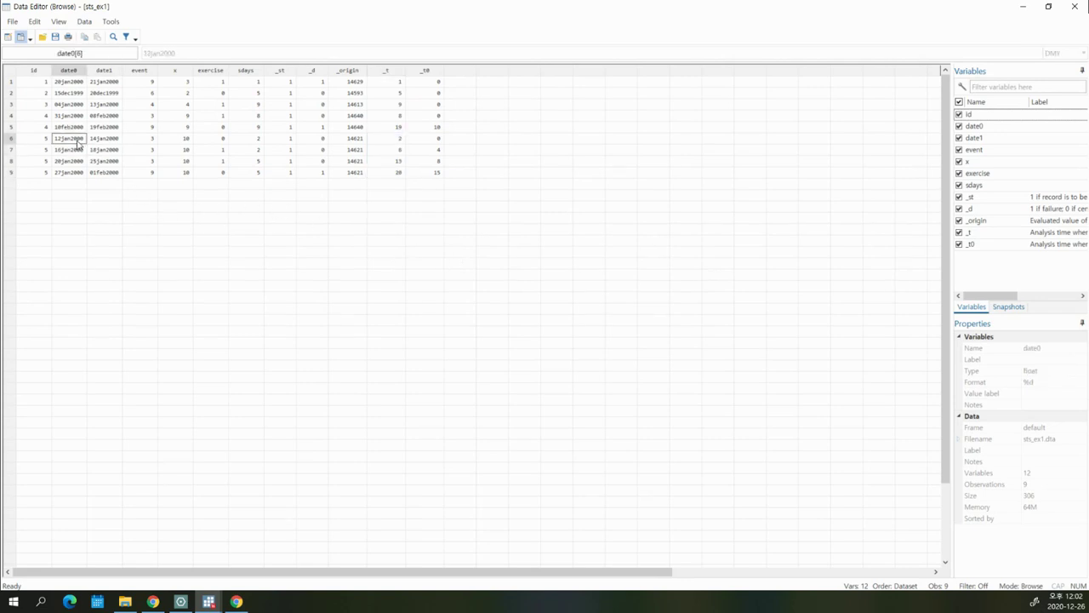
left_click(97, 153)
left_click(58, 141)
left_click(102, 174)
left_click(394, 174)
left_click_drag(399, 143, 401, 173)
left_click(400, 207)
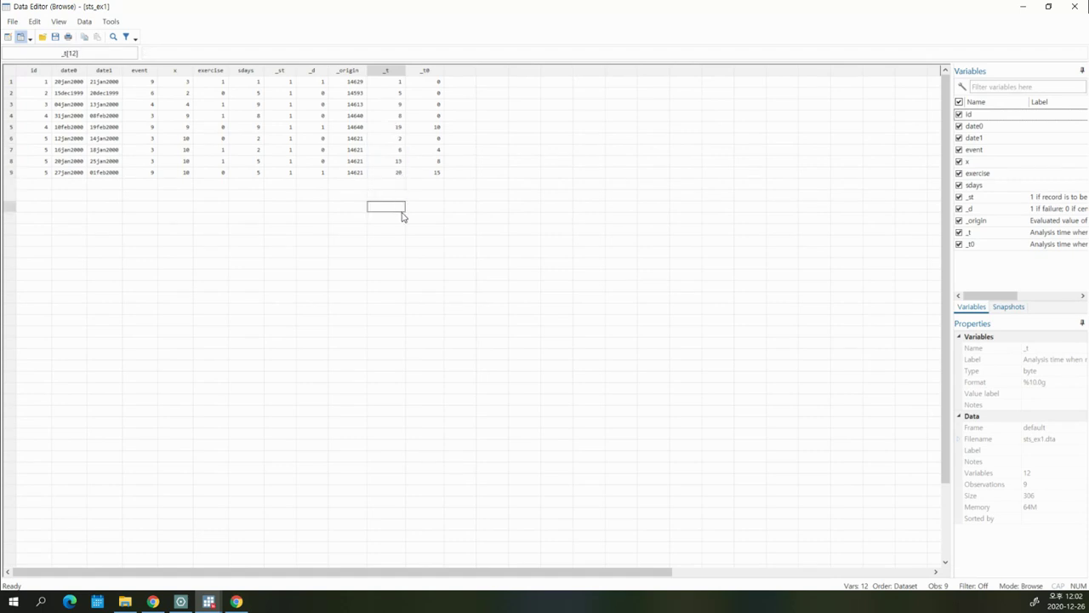
- Close the data browser, return to the single-failure stset block and save the do-file
left_click(1074, 6)
left_click(560, 281)
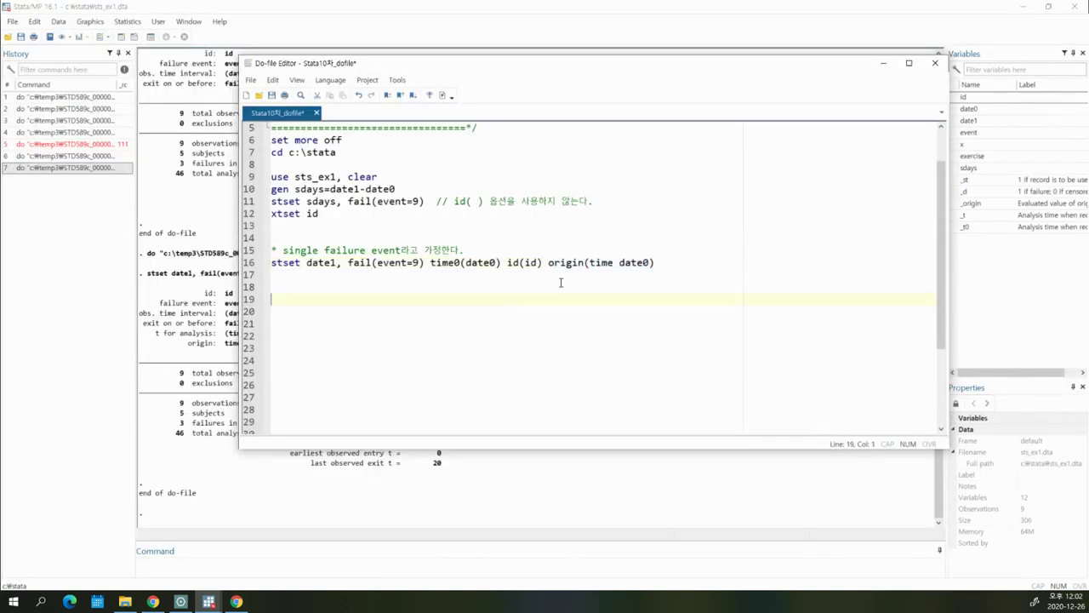
left_click_drag(671, 263, 210, 248)
left_click(374, 298)
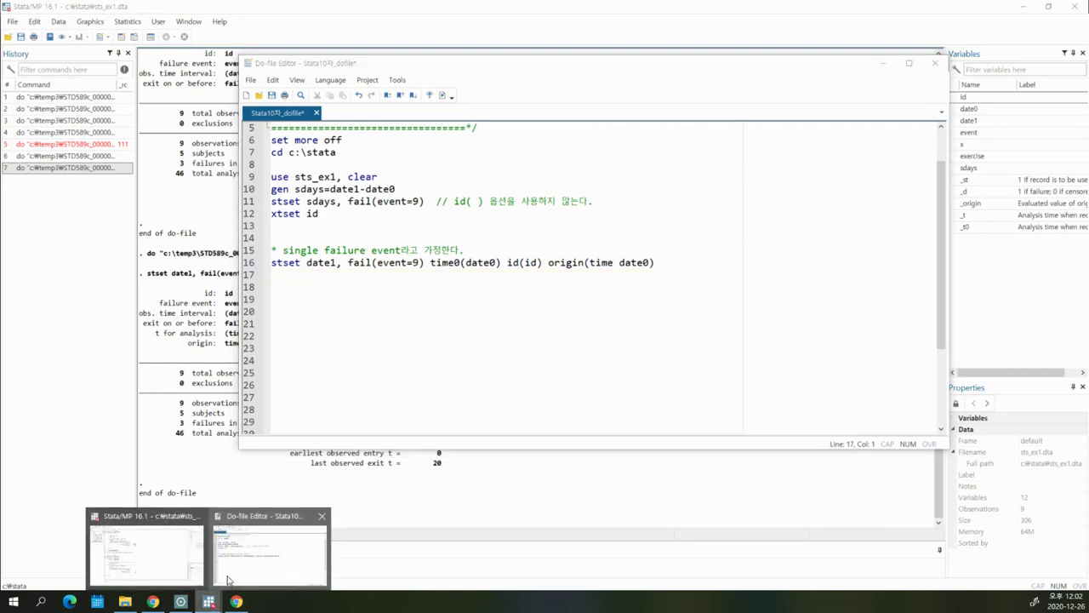
left_click(272, 95)
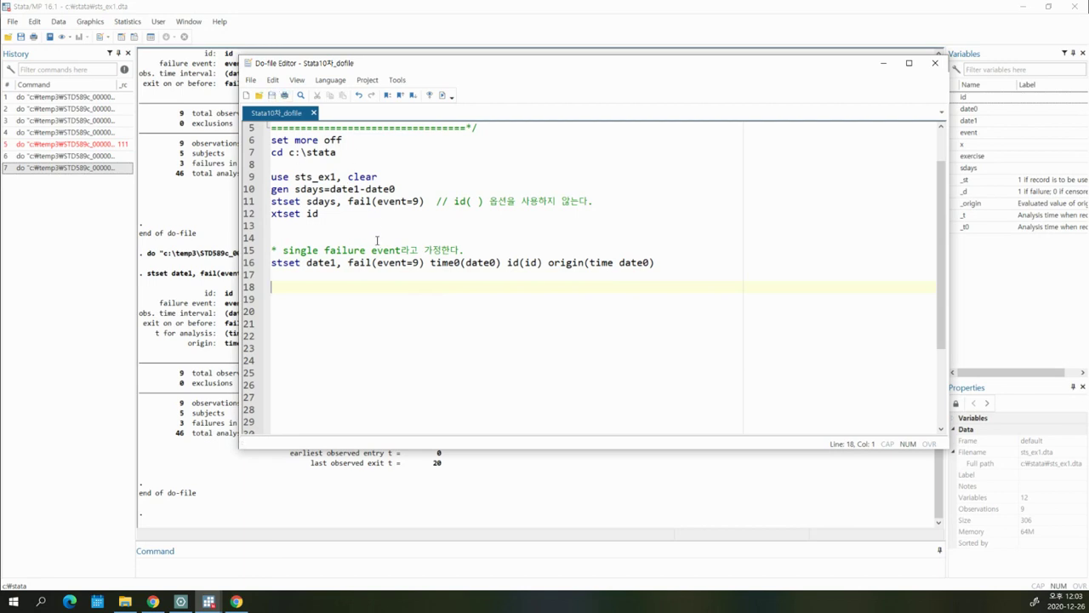
- Copy the command "stset sdays, fail(event=9)" to below the single-failure stset line and execute it
left_click_drag(433, 204, 232, 200)
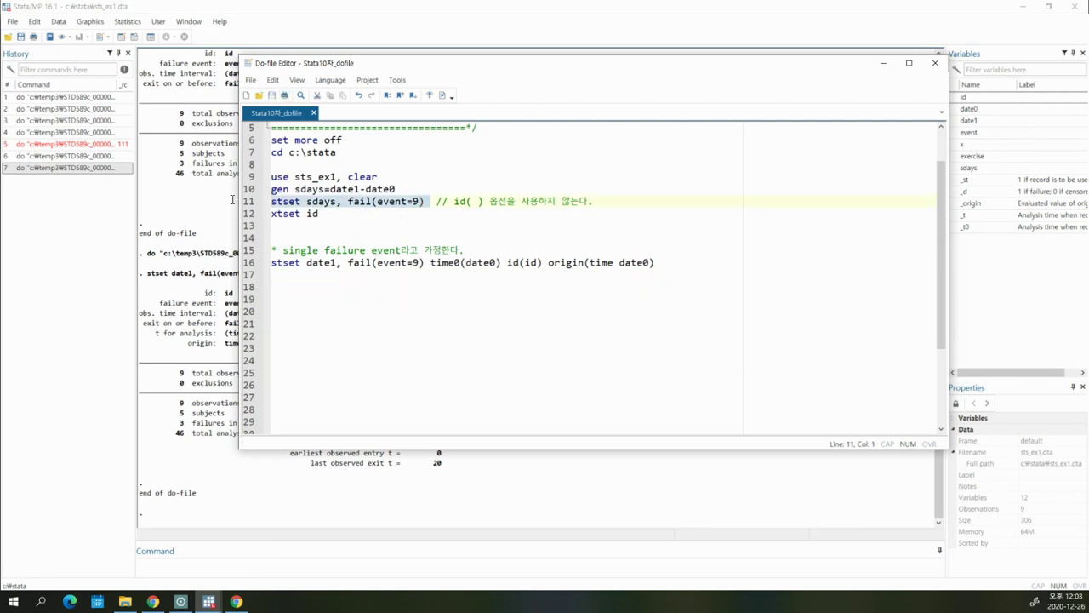
key("ctrl+c")
left_click(299, 285)
key("ctrl+v")
left_click_drag(294, 287, 367, 286)
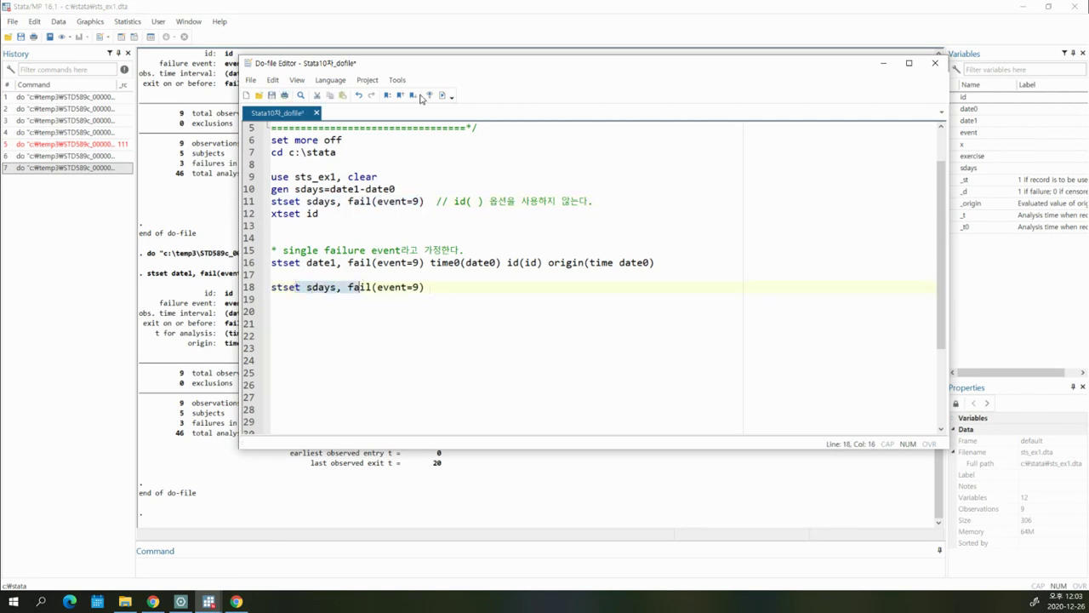
left_click(442, 95)
left_click(245, 503)
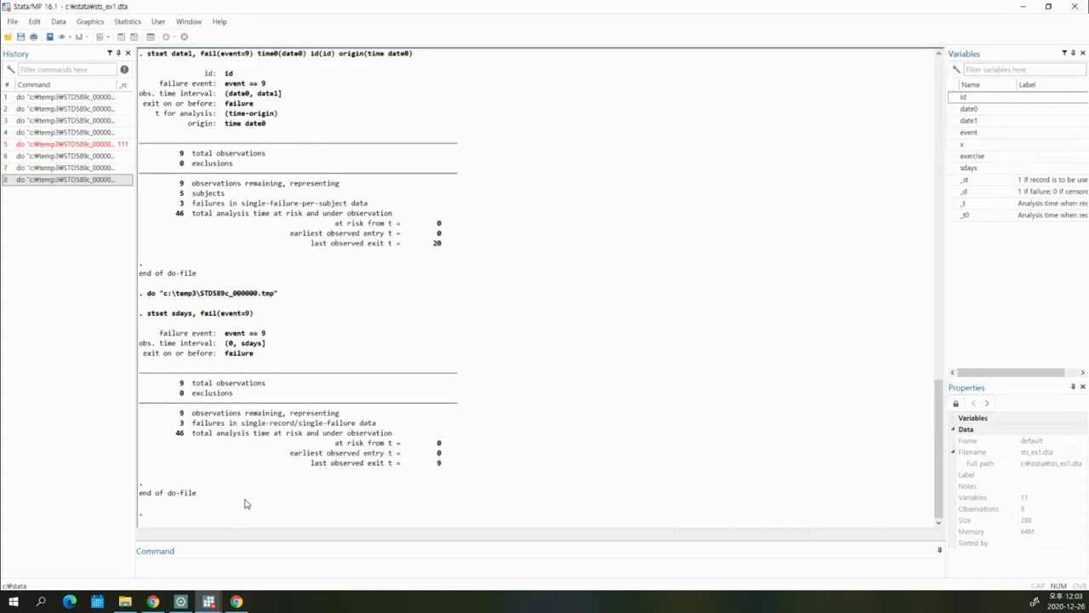
- Check the lecture notes PDF, then add the command "stdes" directly below the copied stset line in the do-file
left_click(180, 602)
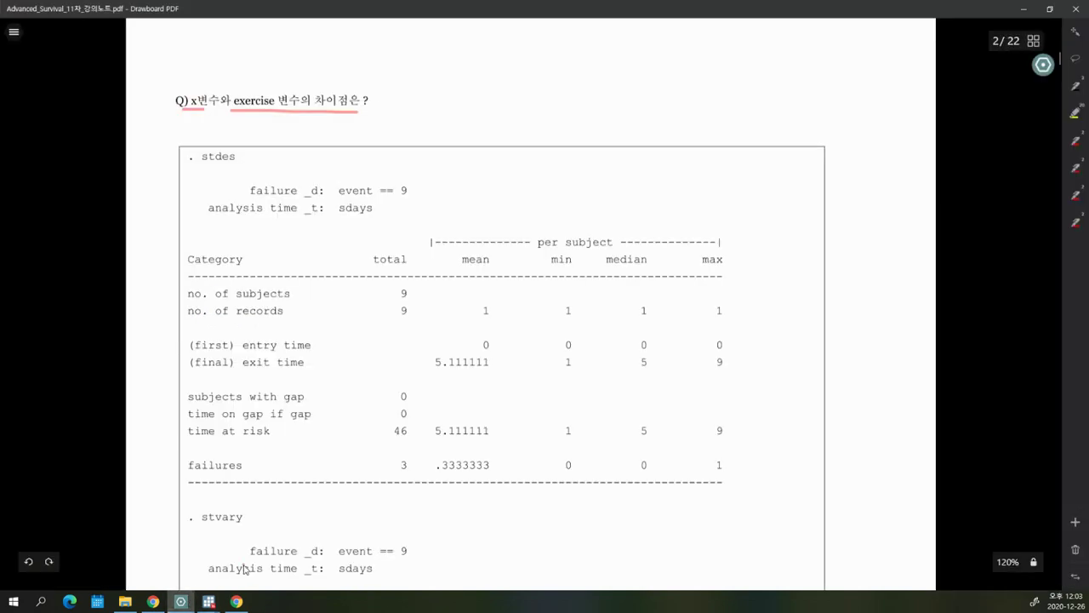
left_click(207, 602)
left_click(267, 553)
left_click(300, 310)
type("z")
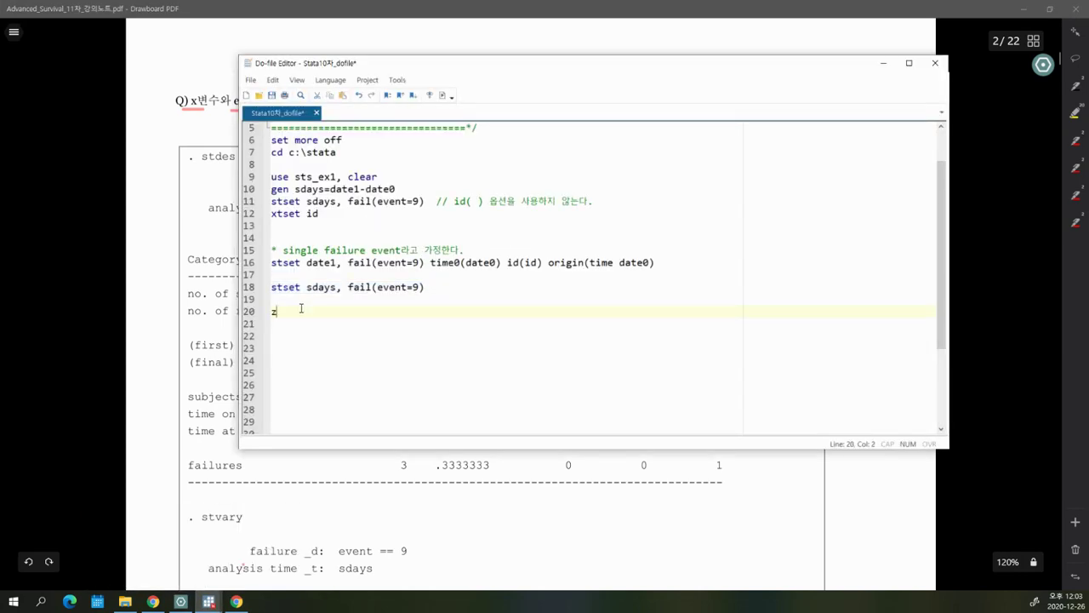
key("BackSpace")
key("BackSpace")
key("BackSpace")
key("BackSpace")
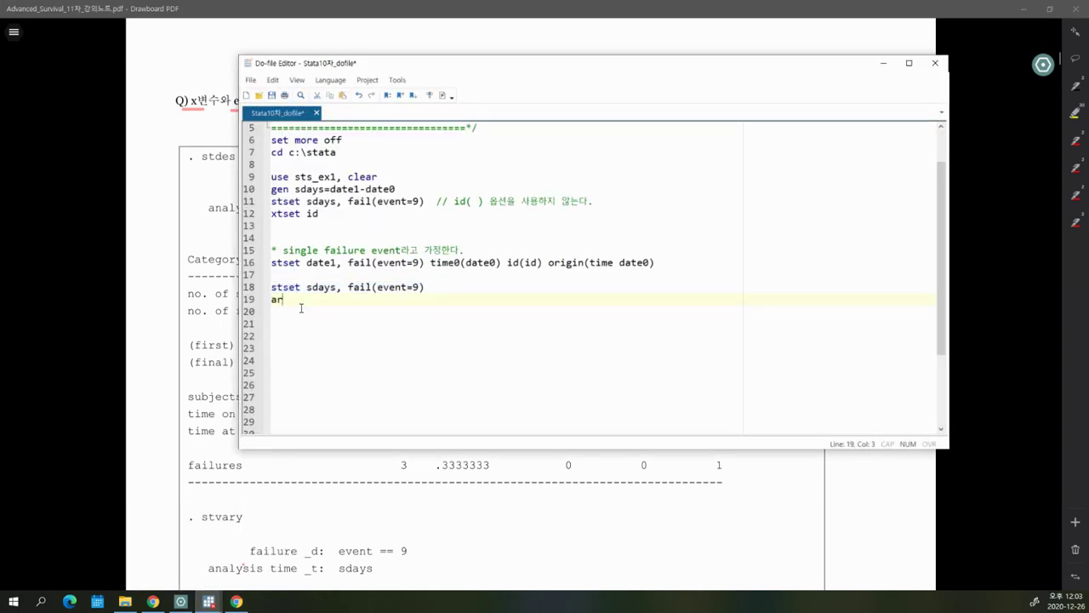
key("BackSpace")
key("BackSpace")
key("BackSpace")
type("stdes")
- Execute only the stdes line and bring up its survival-time description in the results
left_click_drag(287, 298, 301, 301)
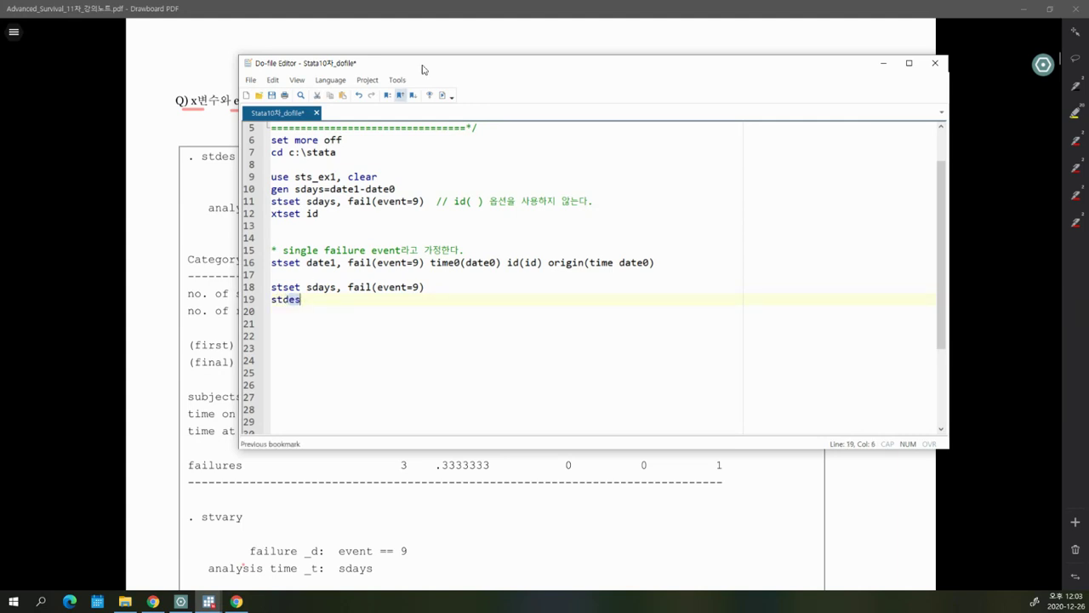
left_click(444, 97)
left_click(214, 604)
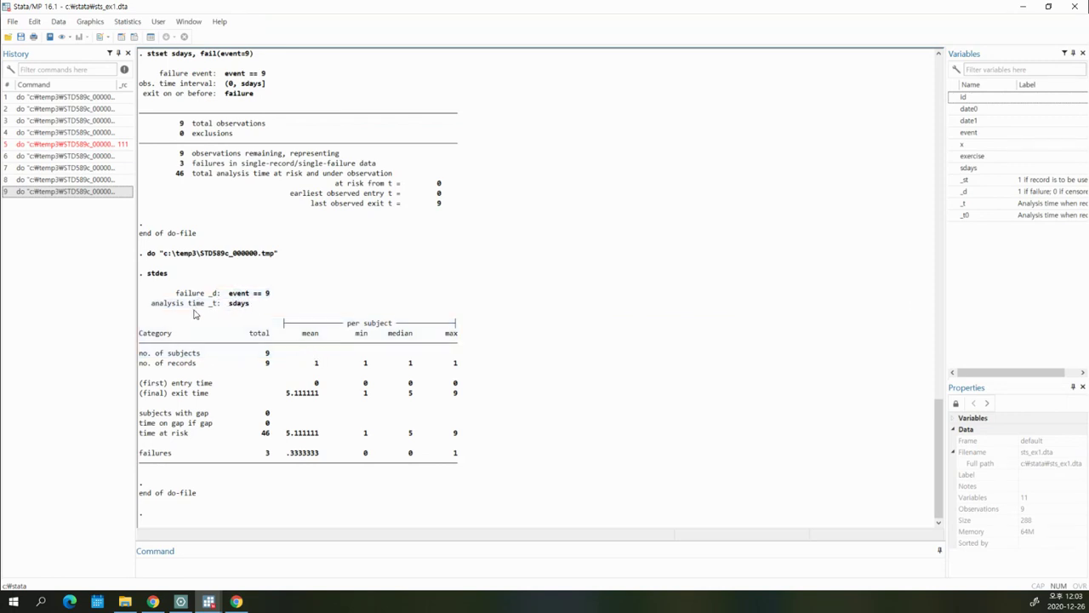
- Examine the subjects and final exit time in the stdes output, and compare the sdays and _t columns in the data browser
left_click_drag(230, 307, 260, 307)
left_click_drag(168, 356, 291, 358)
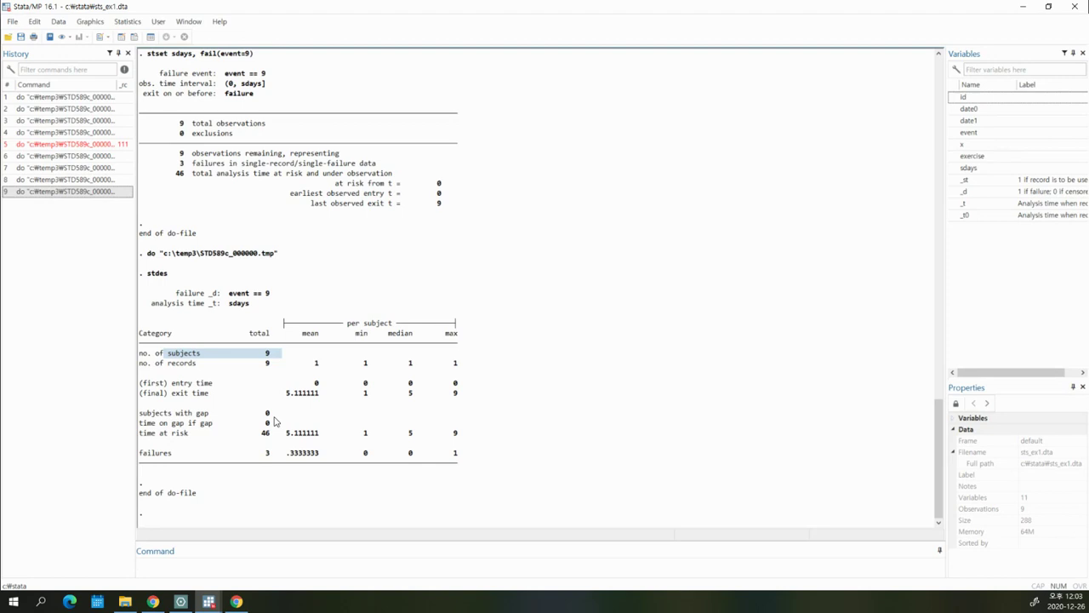
left_click_drag(172, 394, 305, 397)
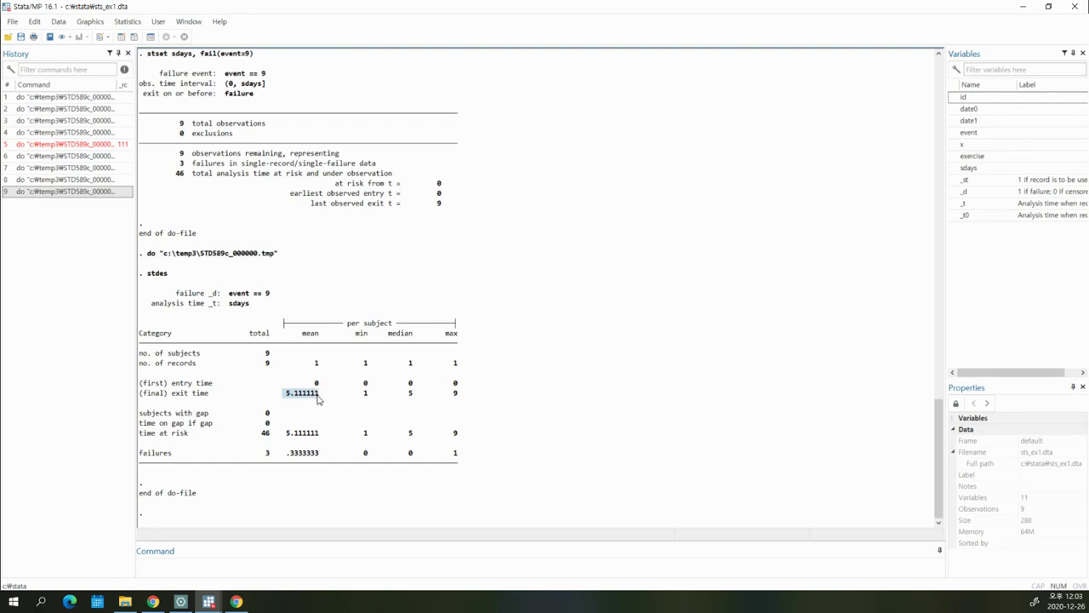
left_click(149, 38)
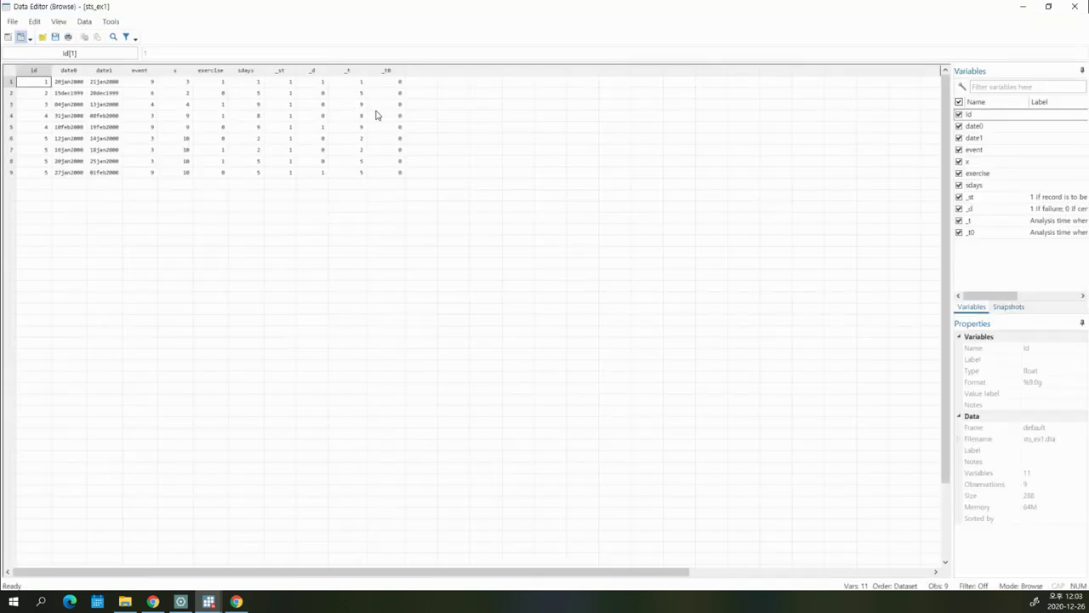
left_click_drag(356, 82, 354, 127)
left_click_drag(251, 83, 252, 174)
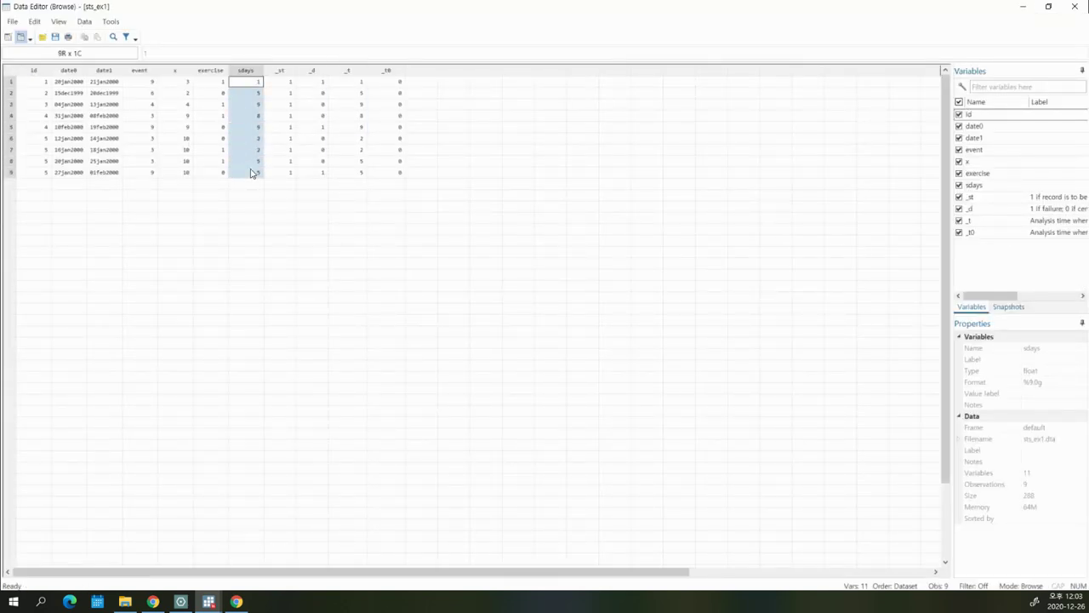
left_click_drag(354, 82, 351, 174)
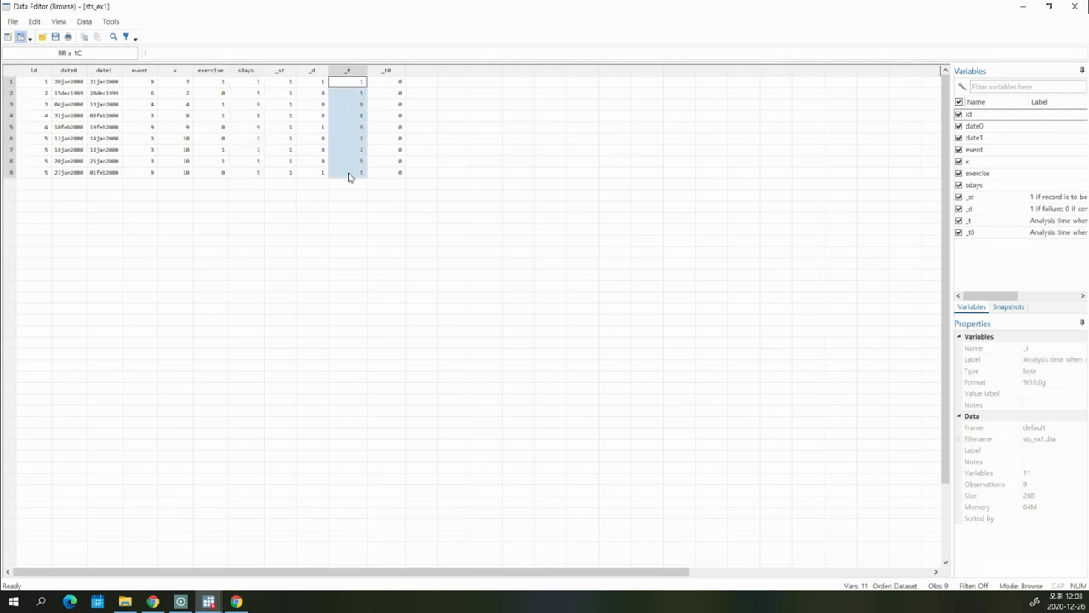
left_click_drag(260, 83, 252, 172)
mouse_move(352, 83)
left_mouse_down()
mouse_move(354, 180)
mouse_move(361, 84)
left_mouse_up()
left_click(354, 173)
left_click(1076, 6)
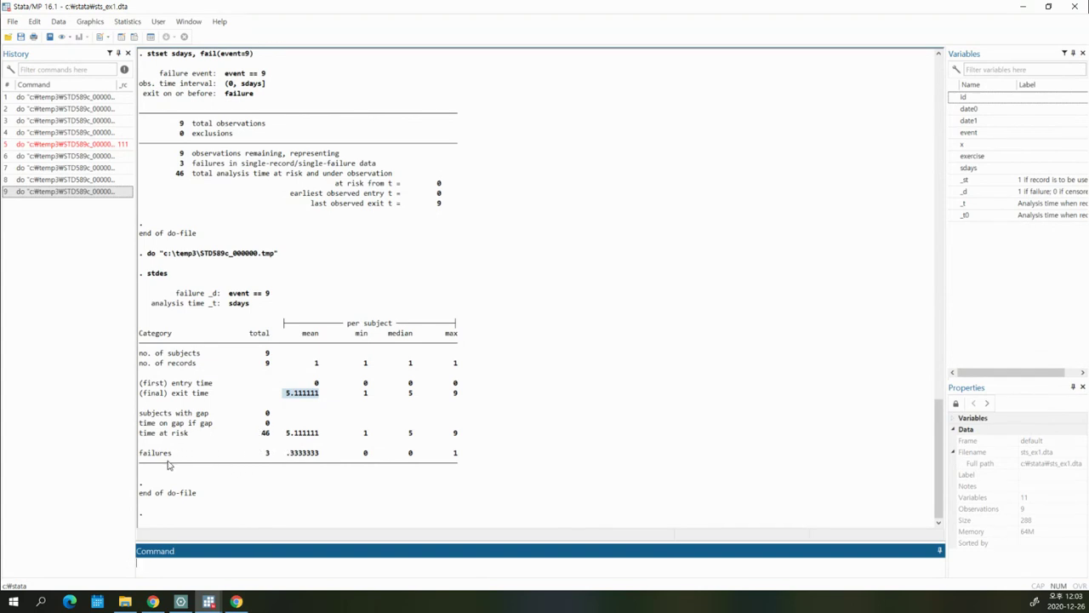
- Check the failures row of the stdes output against the records with event 9 in the data browser
left_click_drag(143, 454, 279, 453)
left_click(134, 37)
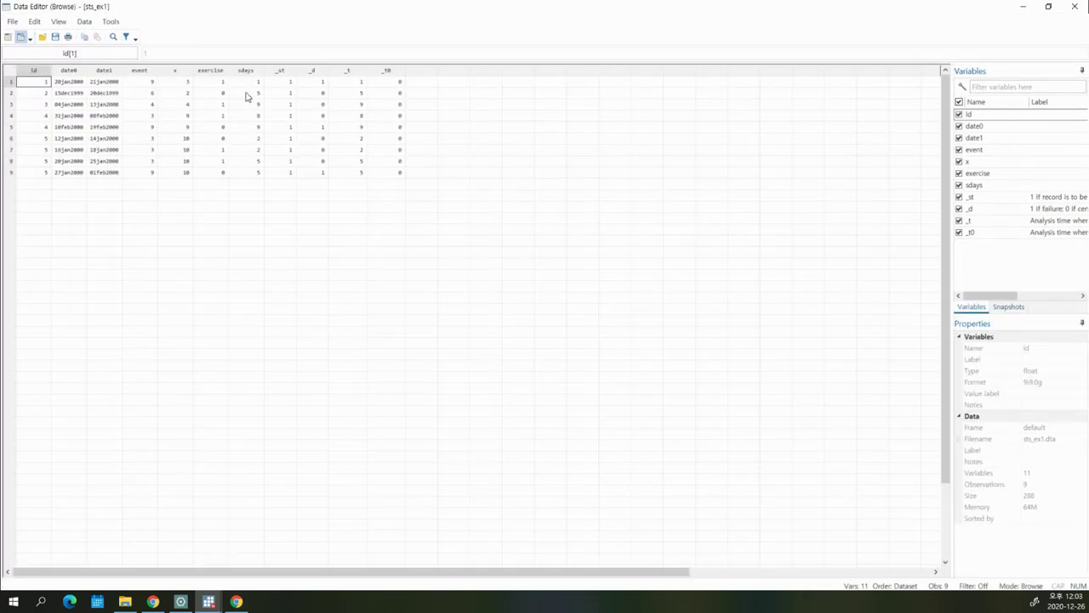
left_click(139, 70)
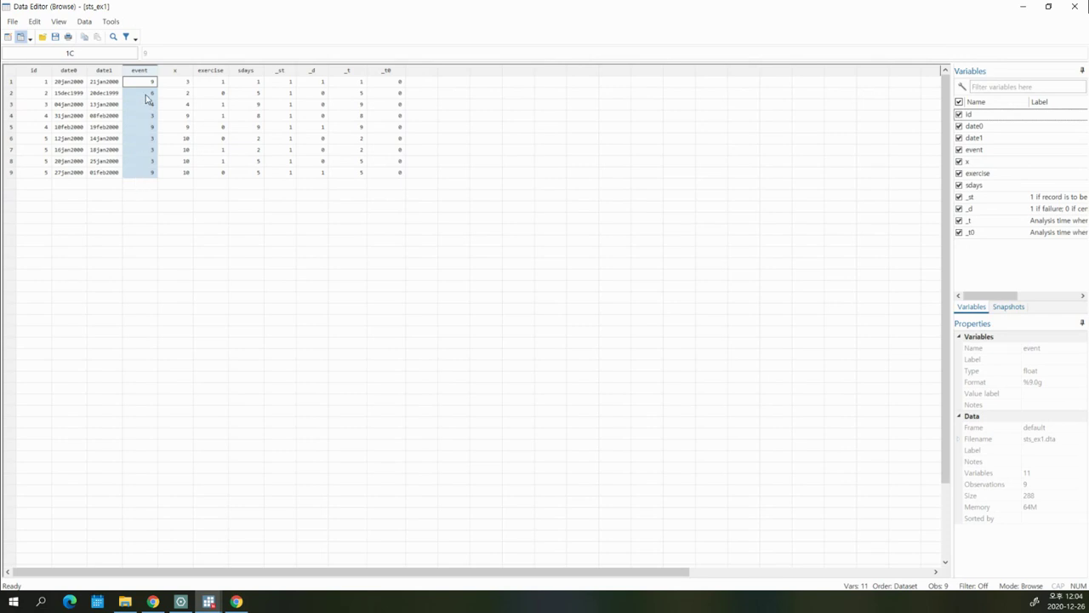
left_click(149, 85)
left_click(153, 127)
left_click(151, 173)
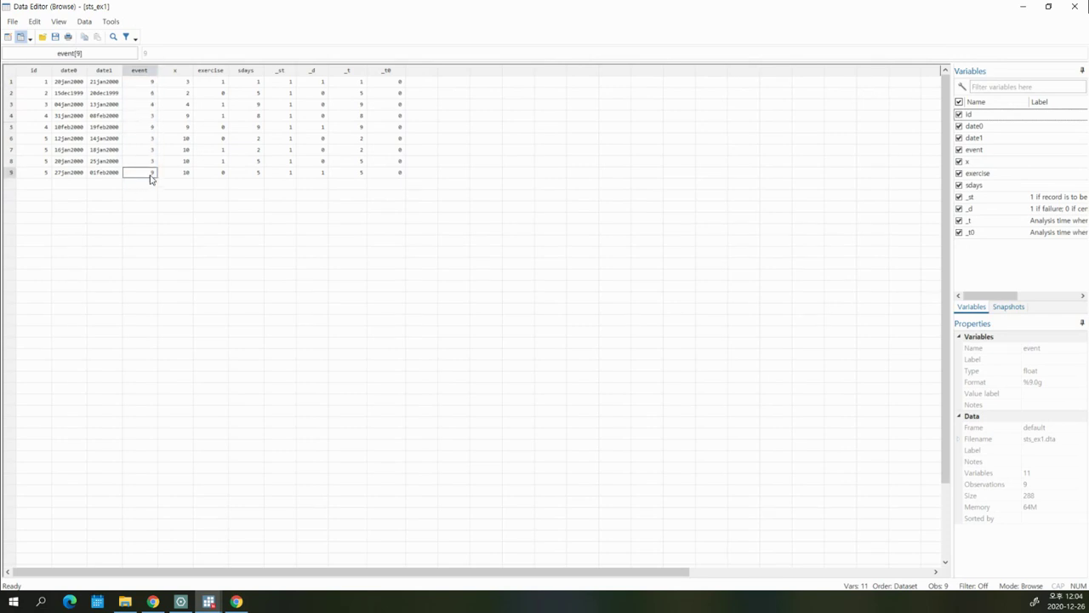
left_click(1074, 6)
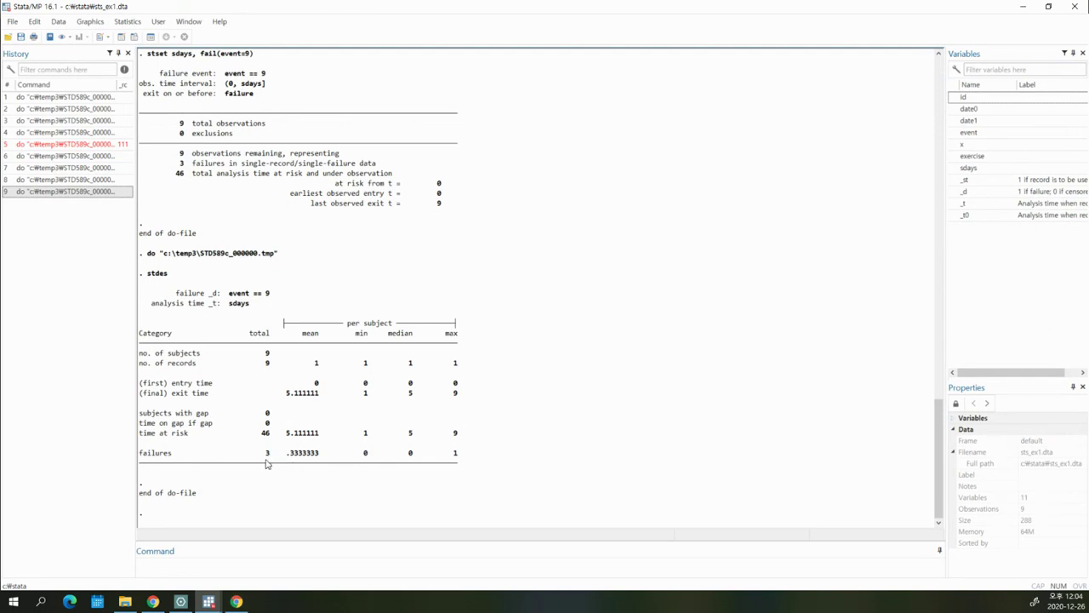
left_click_drag(256, 452, 486, 449)
left_click(486, 448)
- Add the command "stvary" directly below stdes in the do-file and execute only that line
mouse_move(208, 600)
left_click(268, 564)
left_click(326, 317)
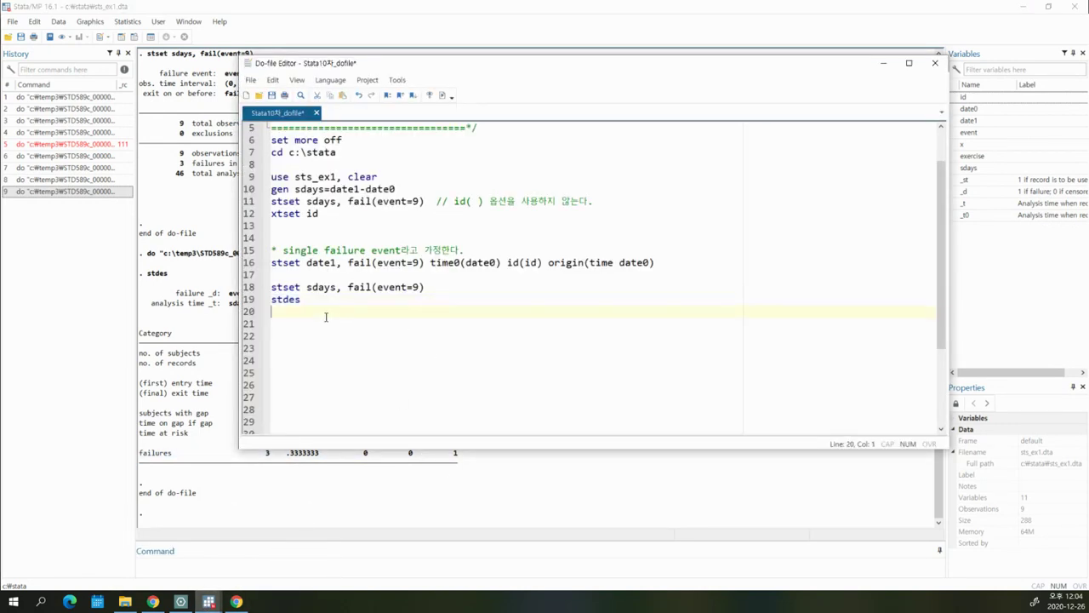
left_click(272, 96)
type("stvary")
key("shift+Home")
left_click(442, 96)
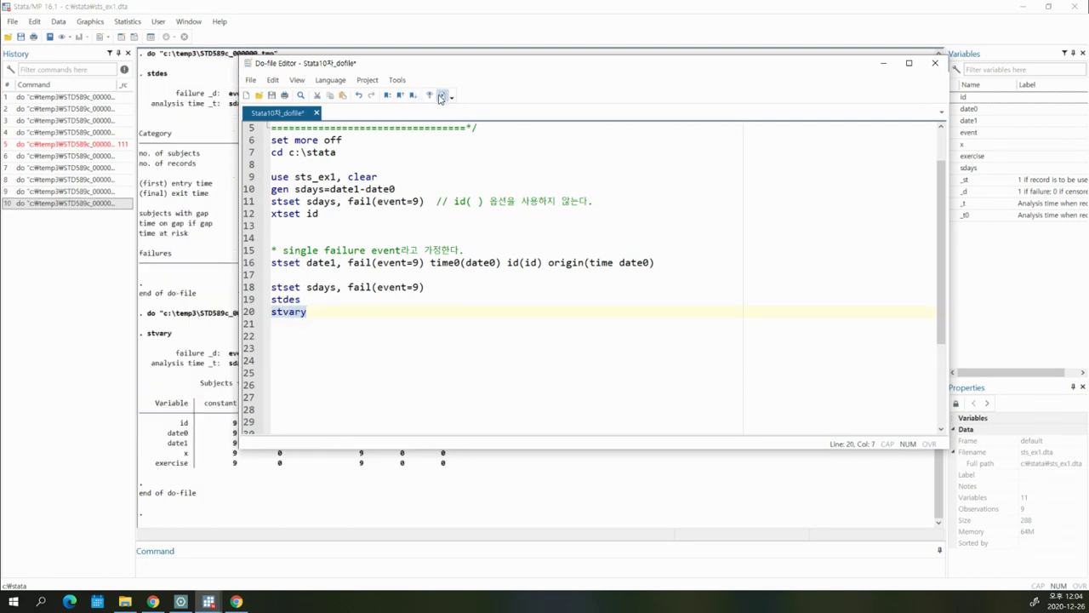
- Examine the x and exercise rows of the stvary output, especially the varying count for exercise
left_click(202, 500)
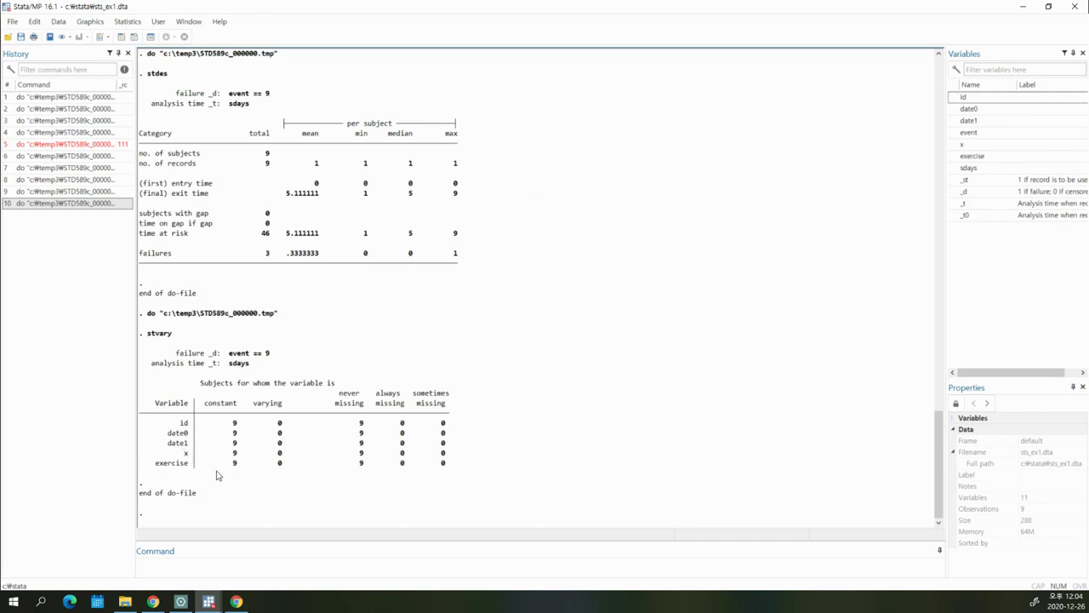
left_click_drag(181, 455, 450, 463)
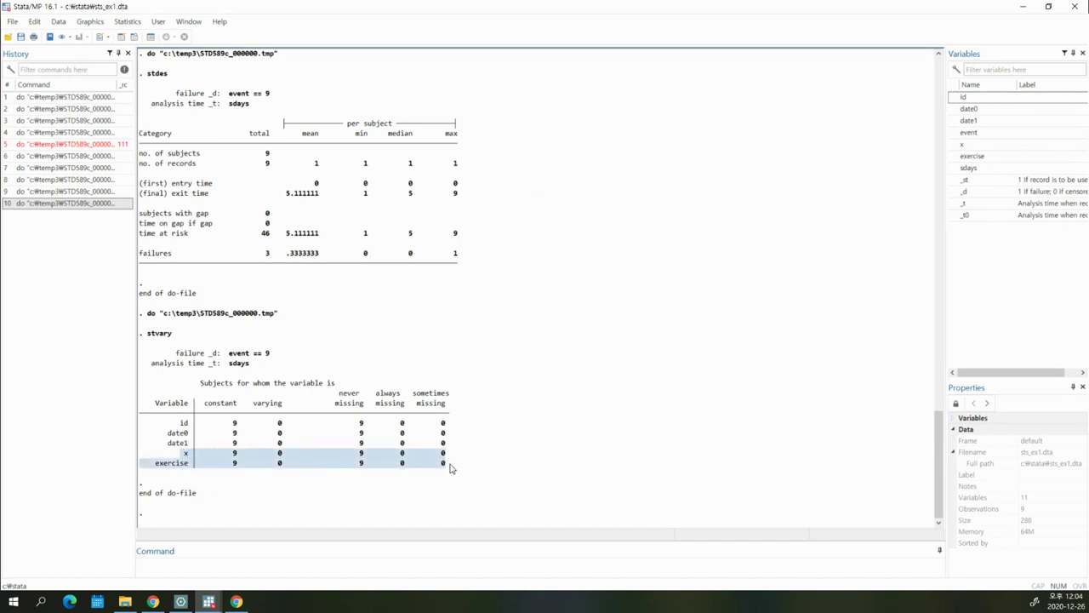
left_click(271, 458)
left_click_drag(151, 451, 470, 465)
left_click(276, 459)
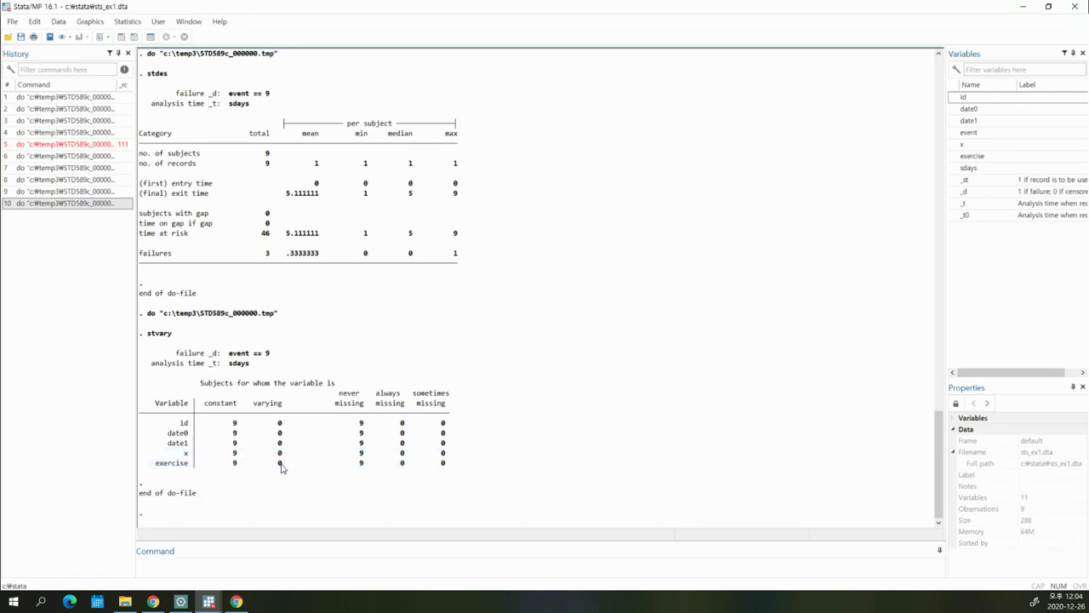
mouse_move(279, 462)
left_mouse_down()
mouse_move(279, 453)
mouse_move(280, 463)
left_mouse_up()
left_click(280, 463)
- Inspect the exercise values across the four records of id 5 in the data browser, then close it
left_click(145, 545)
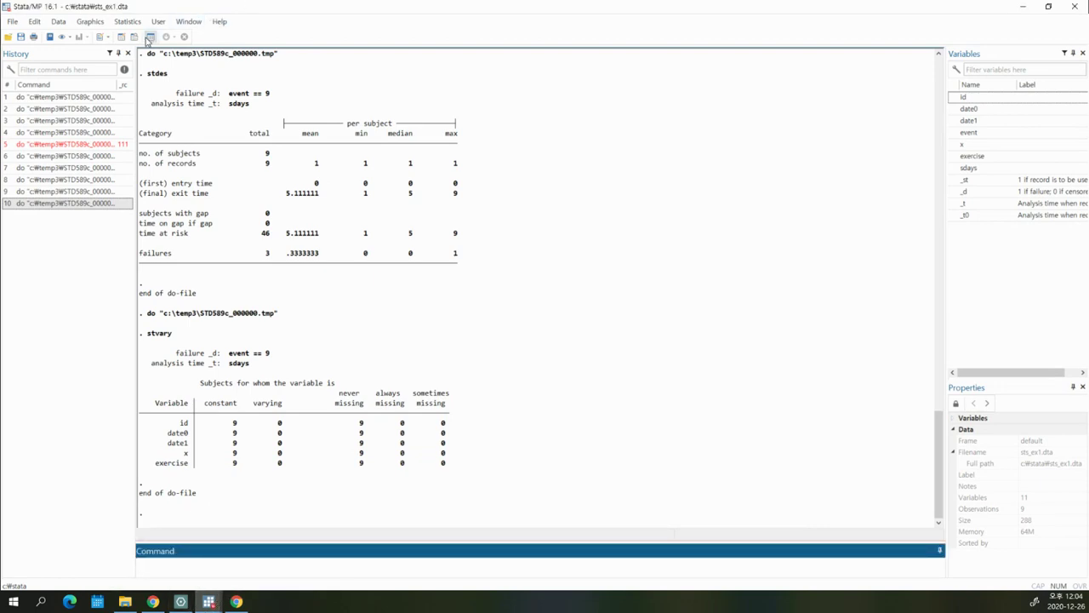
left_click_drag(39, 141, 41, 171)
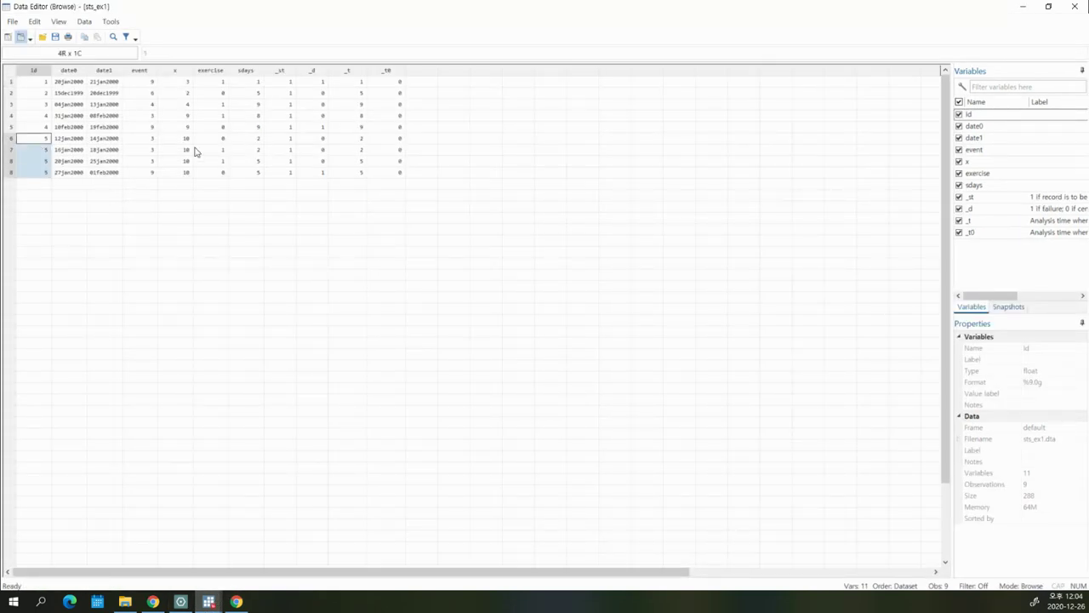
left_click_drag(223, 138, 226, 182)
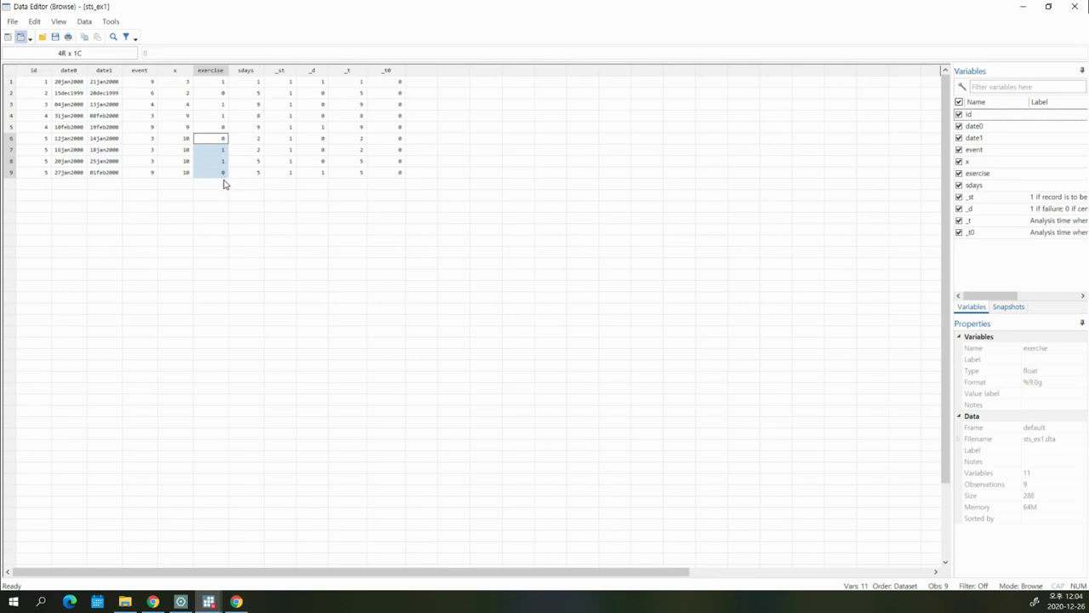
left_click_drag(38, 141, 187, 150)
left_click_drag(39, 161, 186, 174)
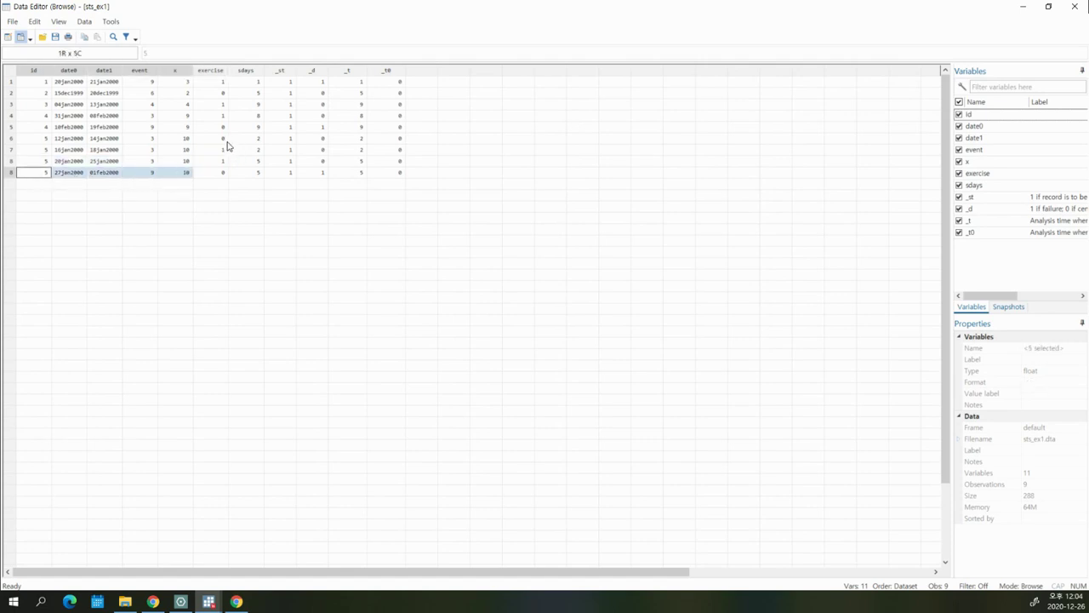
left_click_drag(41, 140, 212, 141)
left_click_drag(38, 150, 220, 155)
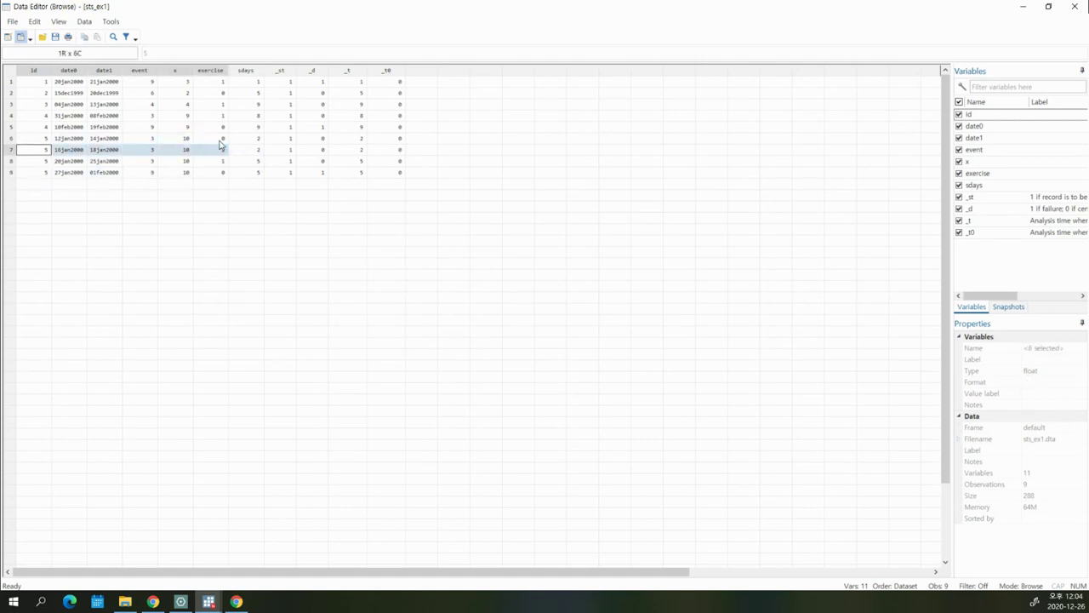
left_click(220, 148)
left_click(210, 72)
mouse_move(223, 139)
left_mouse_down()
mouse_move(224, 175)
mouse_move(223, 137)
left_mouse_up()
left_click(224, 172)
left_click(221, 149)
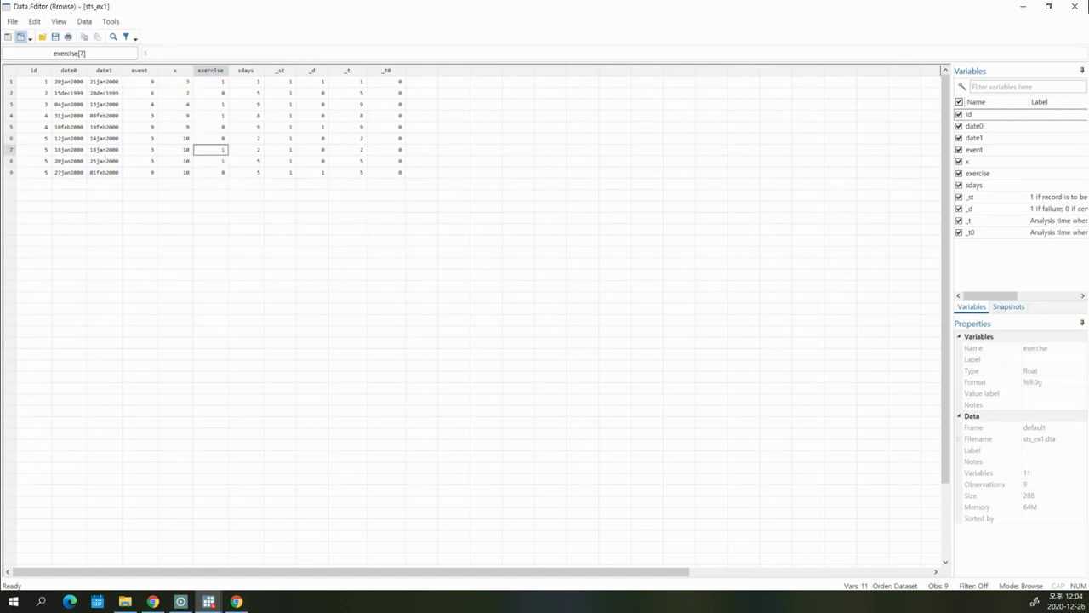
left_click(1074, 7)
- Insert the comment "* stset과 연결되어 있다." above stdes in the do-file, separated from the stset line by a blank line
left_click(237, 602)
left_click(320, 333)
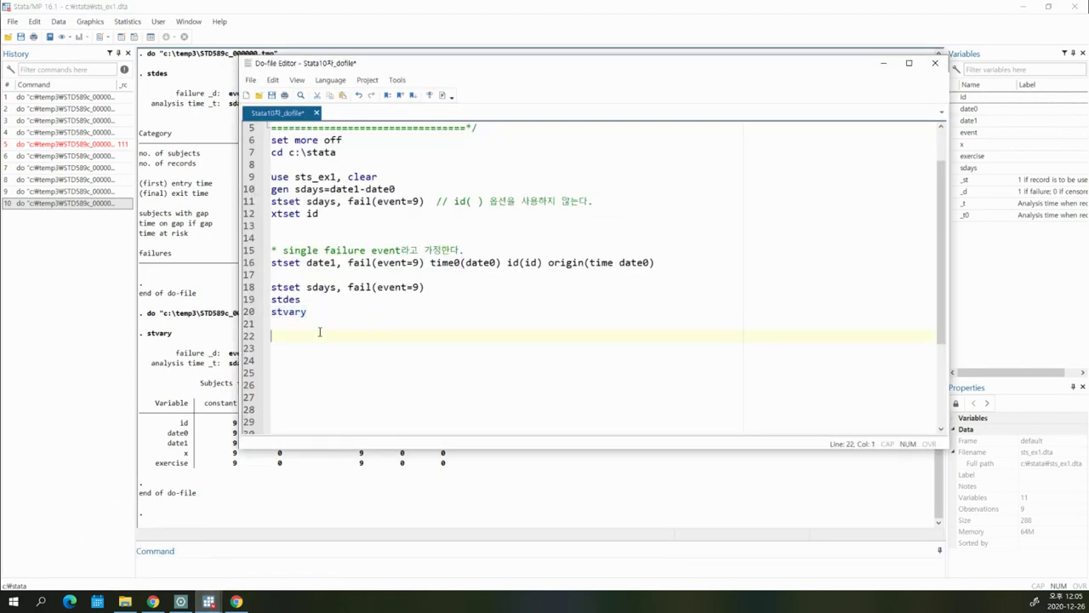
left_click_drag(304, 325, 273, 300)
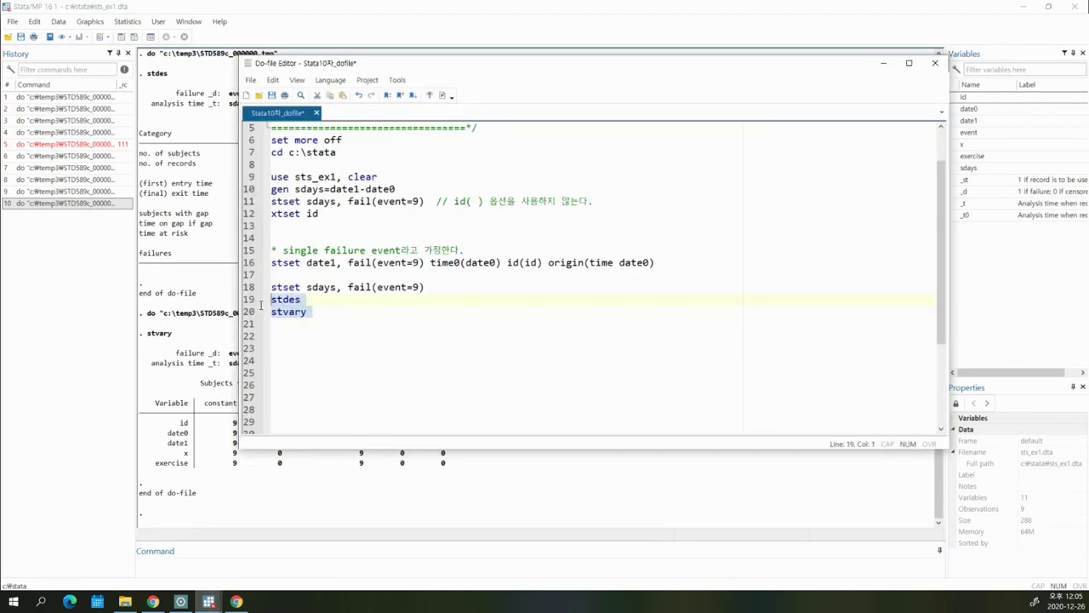
left_click(453, 288)
key("Return")
key("Return")
type("* stset과 연결되어")
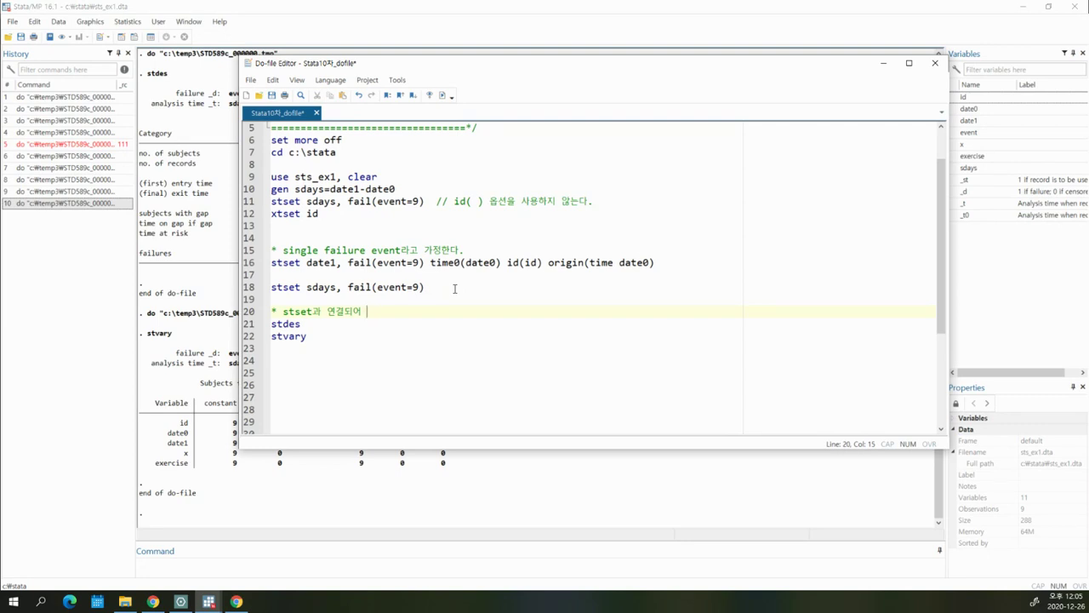
type("있다.")
key("Down")
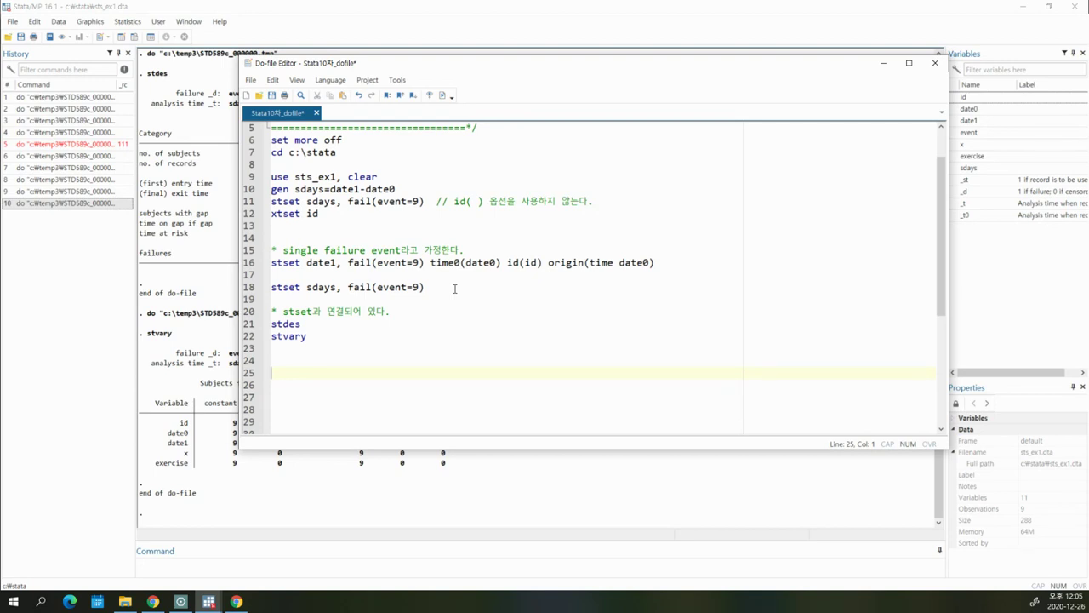
- Add the comment "* Cox regression" below stvary and bring up the Cox regression section in the lecture notes PDF
left_click(296, 354)
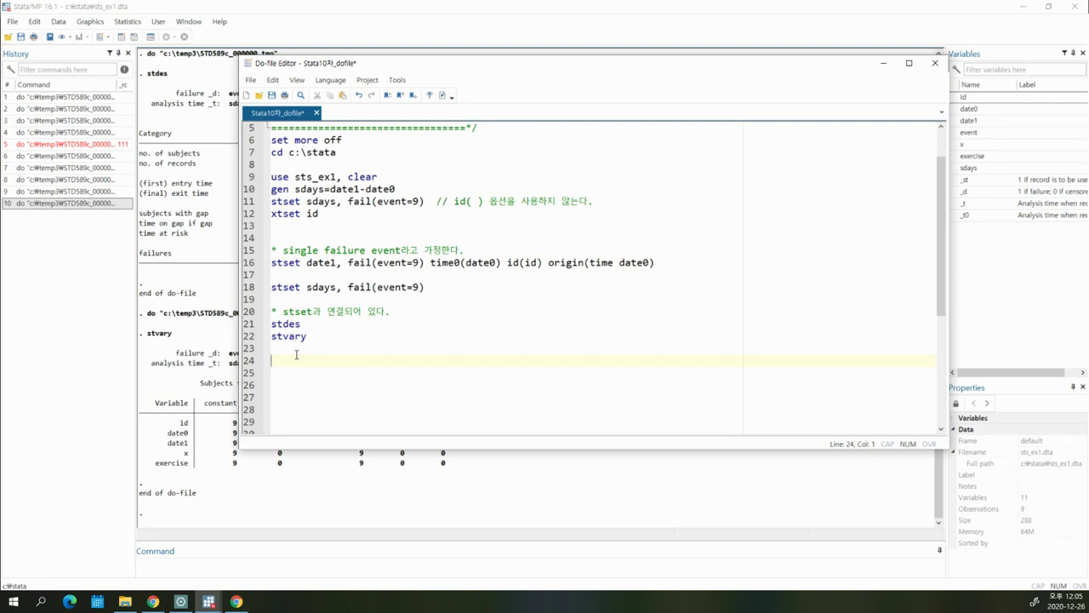
type("* Cox regression")
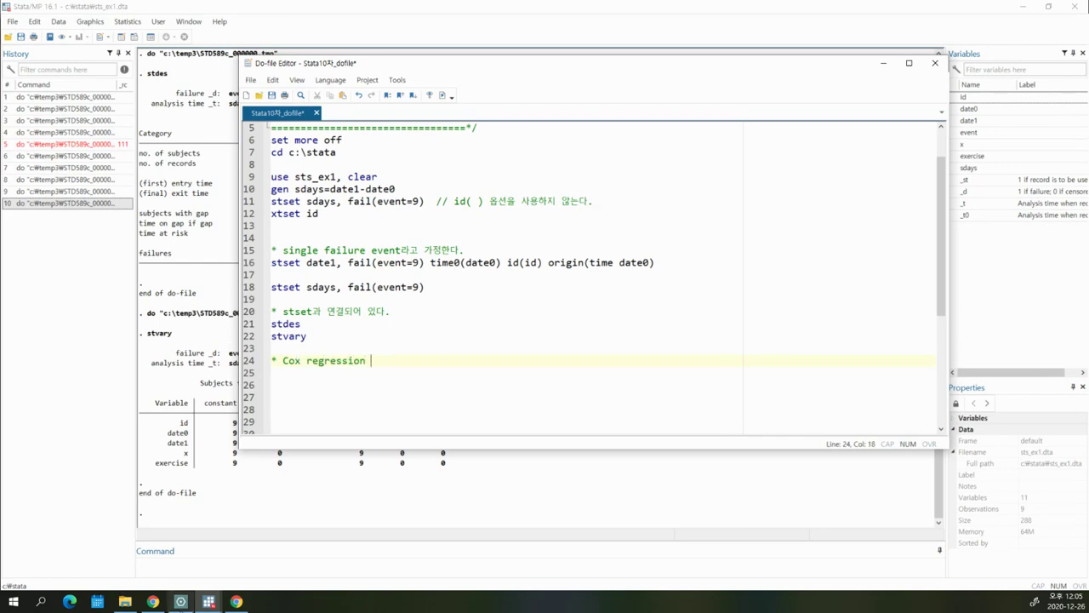
left_click(180, 601)
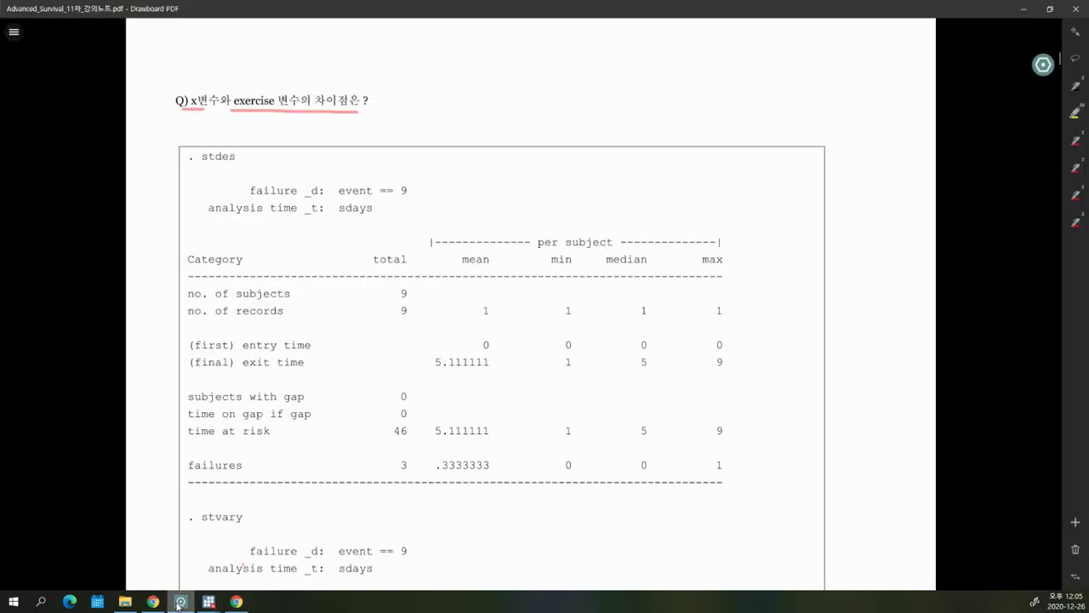
scroll(387, 514, "down", 10)
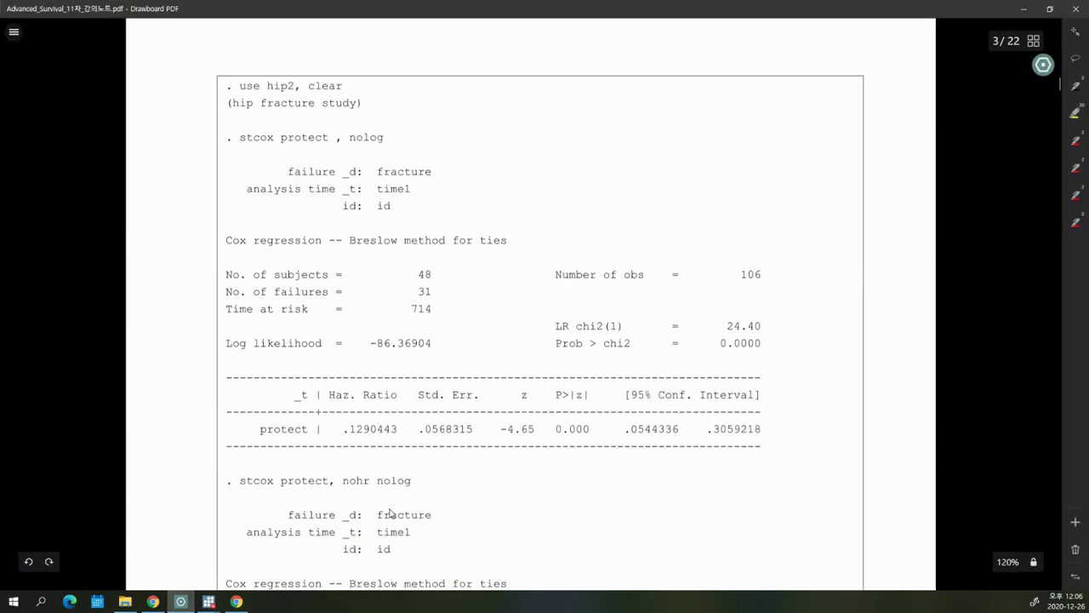
scroll(390, 513, "up", 5)
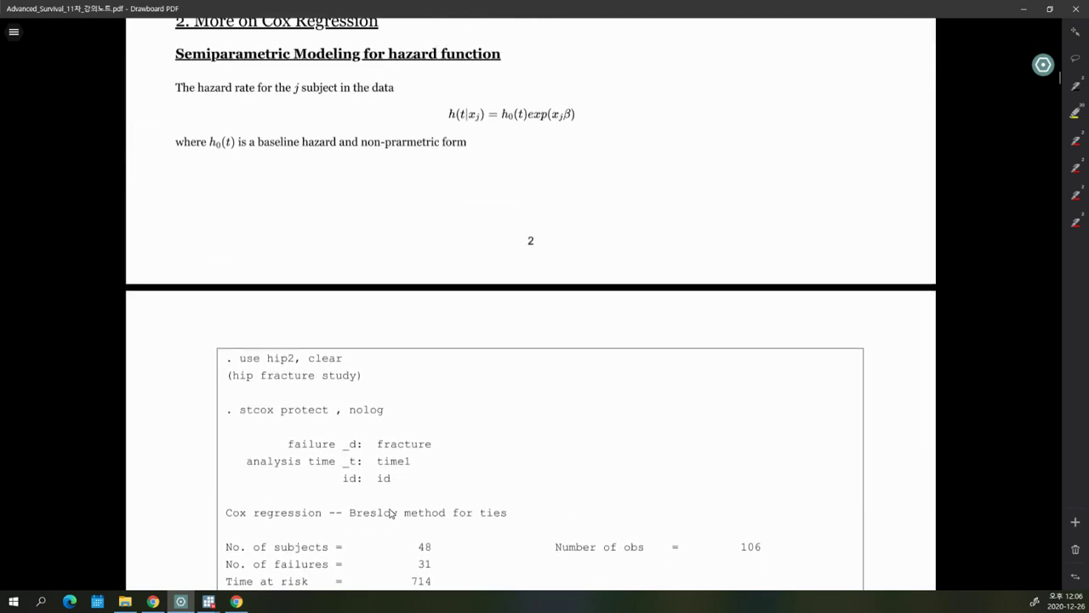
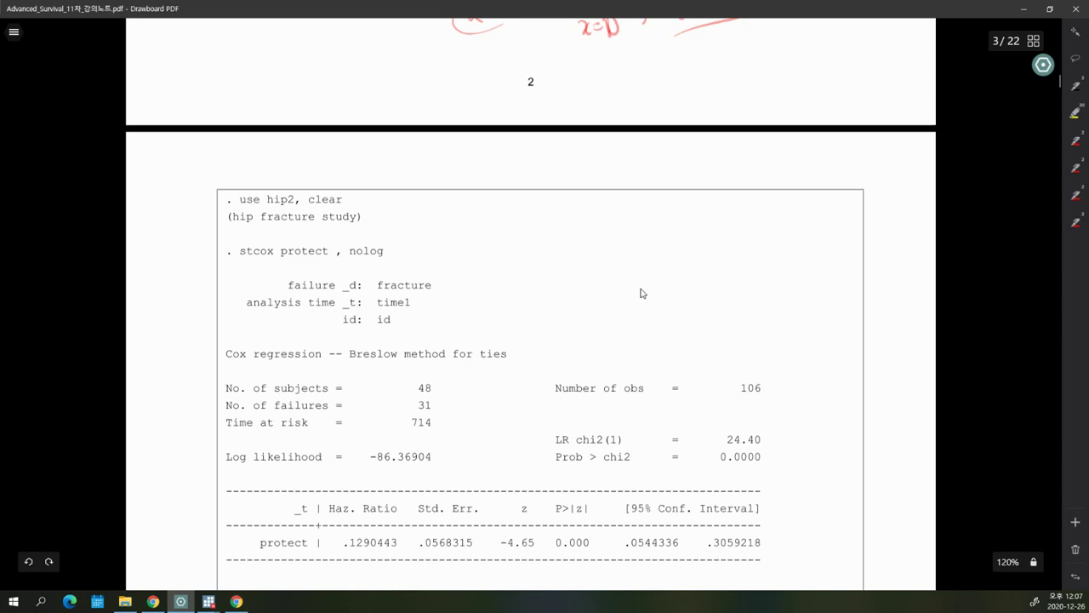
- Return to the do-file and add "use hip2, clear" below the Cox regression comment, followed by blank lines
left_click(208, 602)
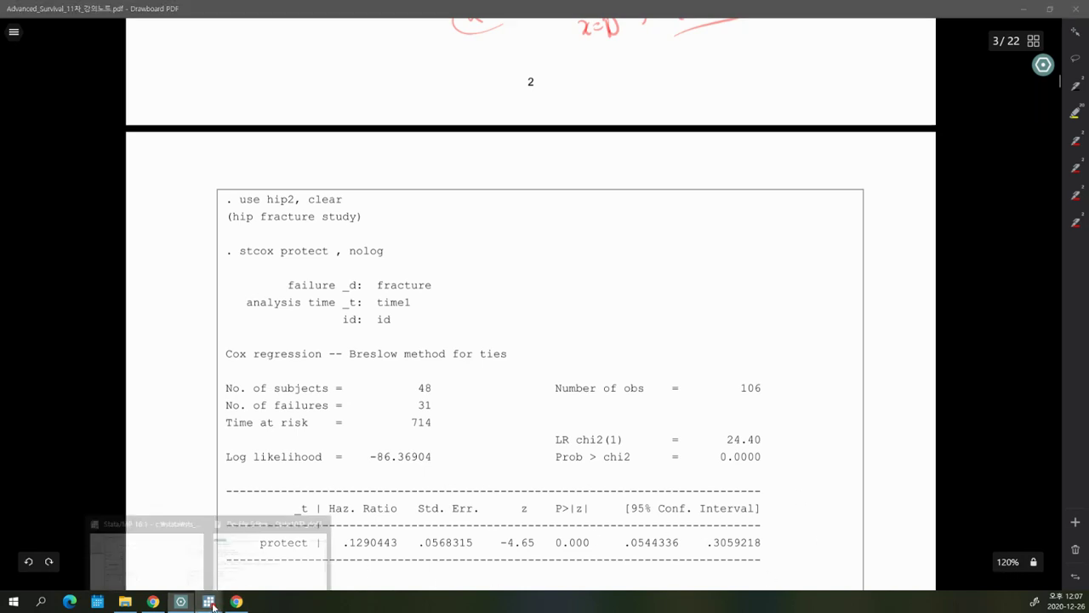
left_click(245, 566)
left_click(303, 384)
type("use hip2, clear")
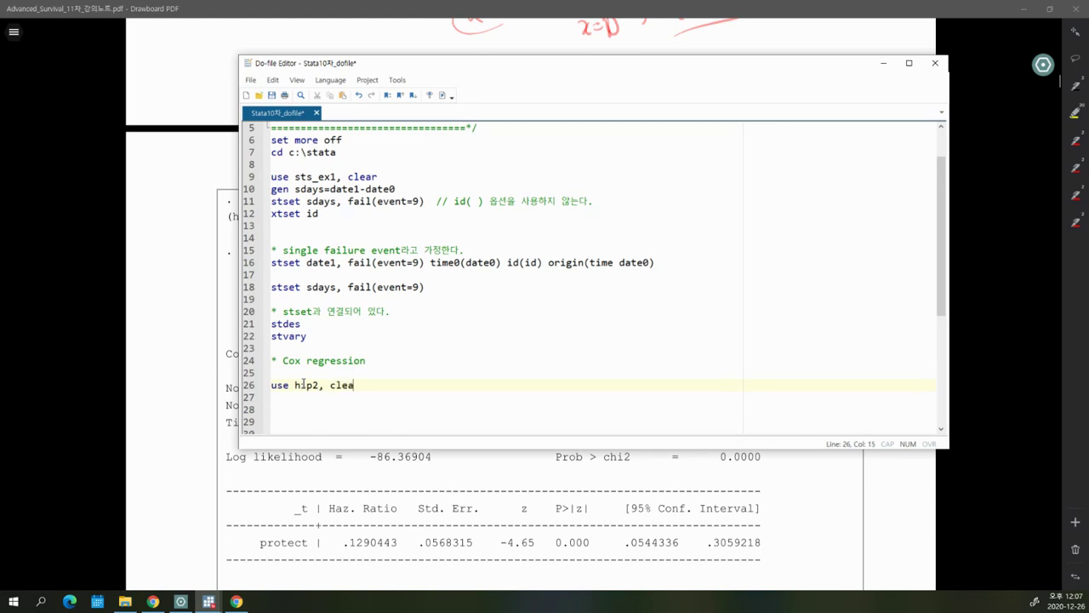
key("Return")
key("Return")
key("Return")
key("Return")
key("Return")
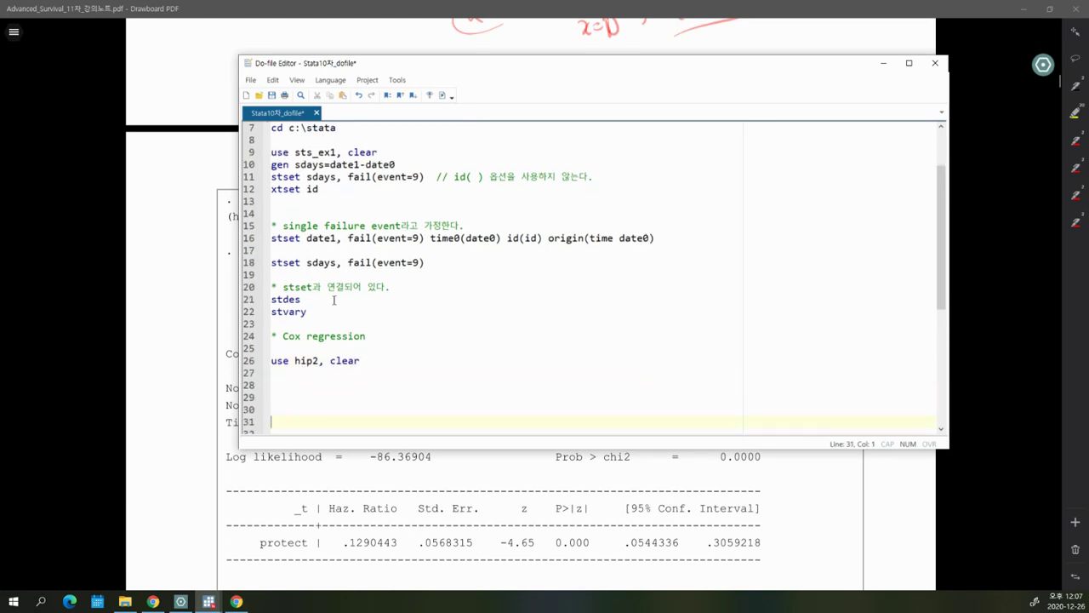
- Bring the do-file up over the main Stata window and run only its "use hip2, clear" line
left_click(209, 602)
left_click(211, 605)
left_click(266, 555)
left_click_drag(305, 361, 365, 362)
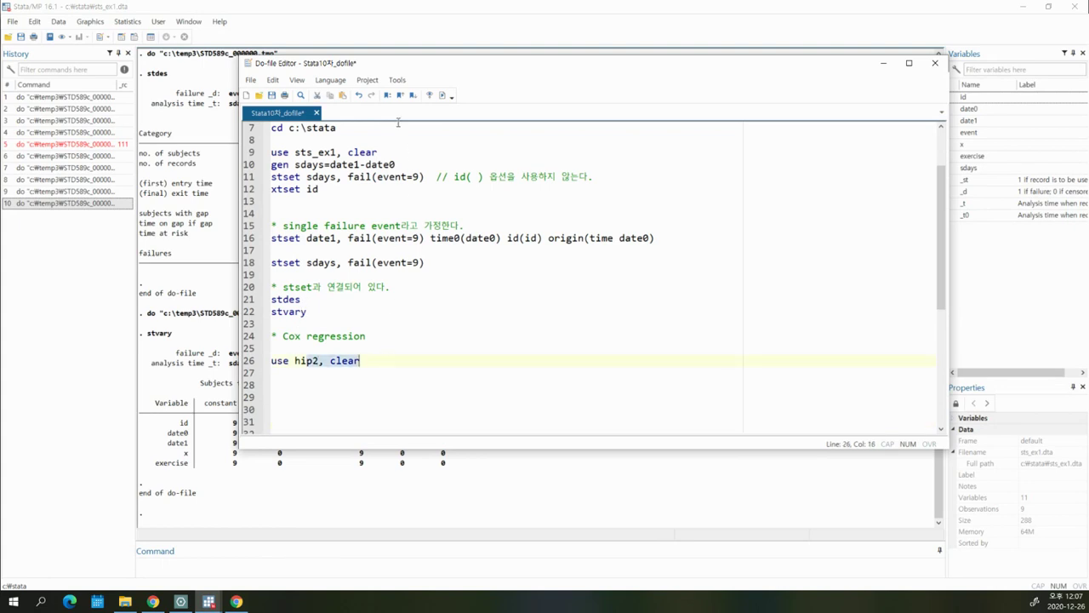
left_click(443, 95)
- Insert several blank lines below "use hip2, clear" in the do-file
left_click(387, 356)
type("\\")
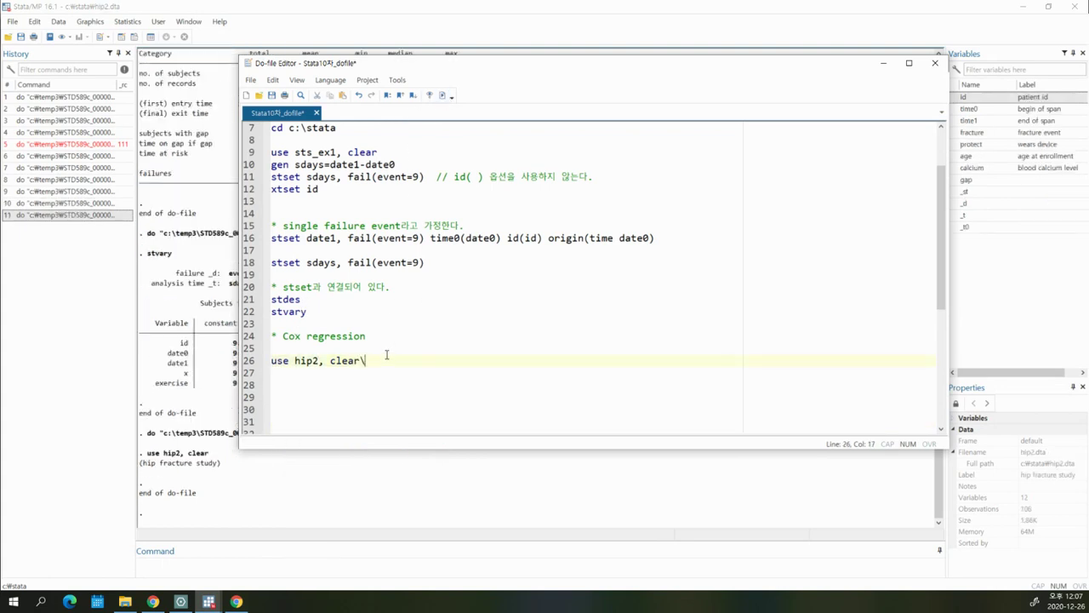
key("Return")
key("Return")
key("Return")
key("Return")
key("Return")
key("Return")
key("Return")
key("Return")
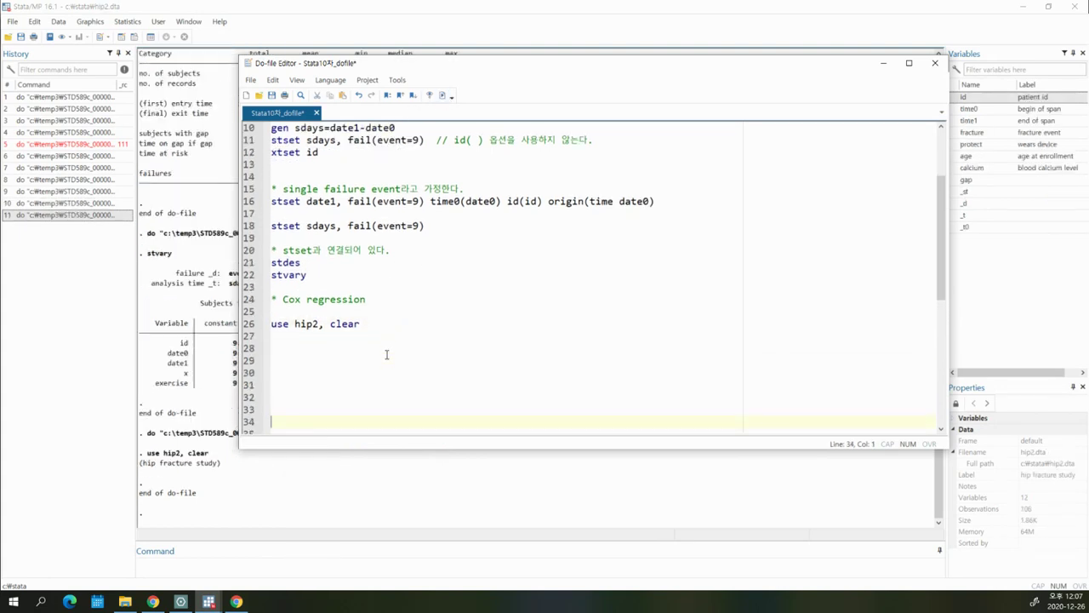
- Browse the hip2 data, examining the repeated records of patients such as id 17 and id 15, then close the browser
left_click(136, 36)
left_click_drag(51, 357, 407, 365)
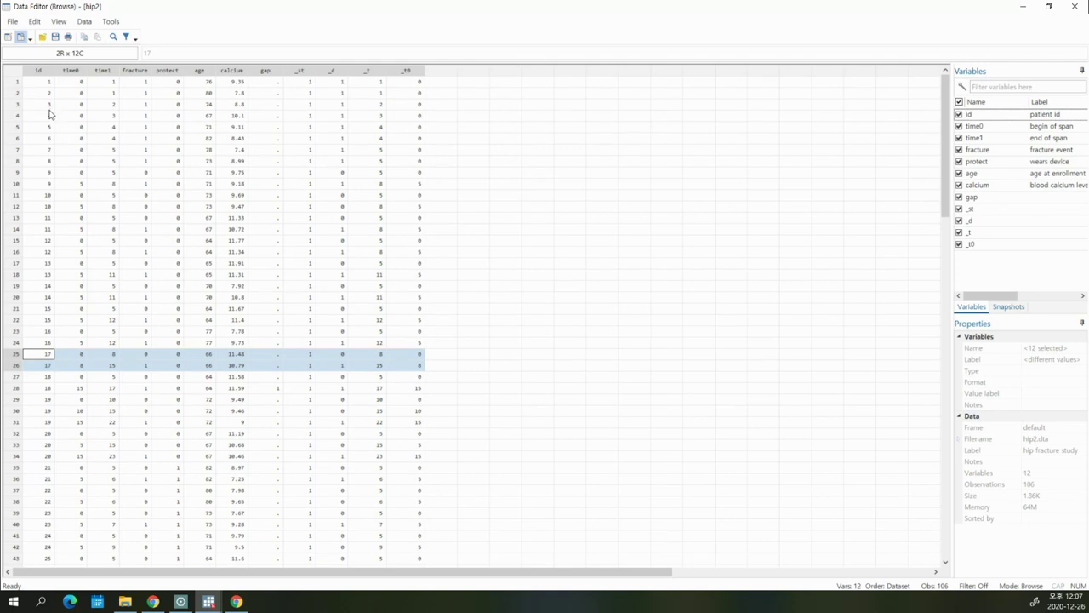
left_click_drag(50, 113, 53, 124)
left_click_drag(43, 195, 204, 326)
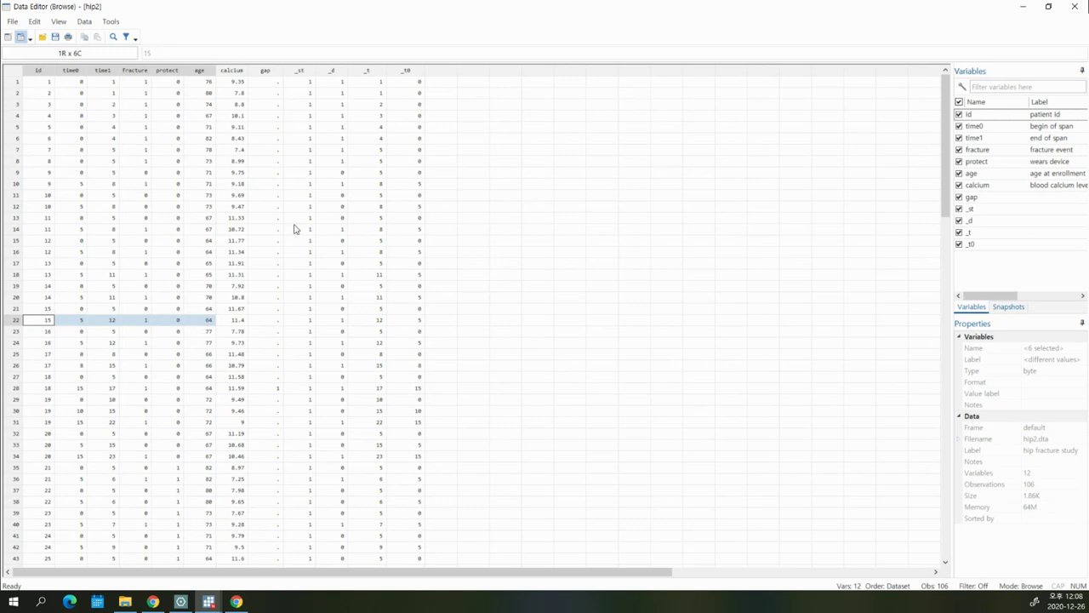
left_click(1074, 6)
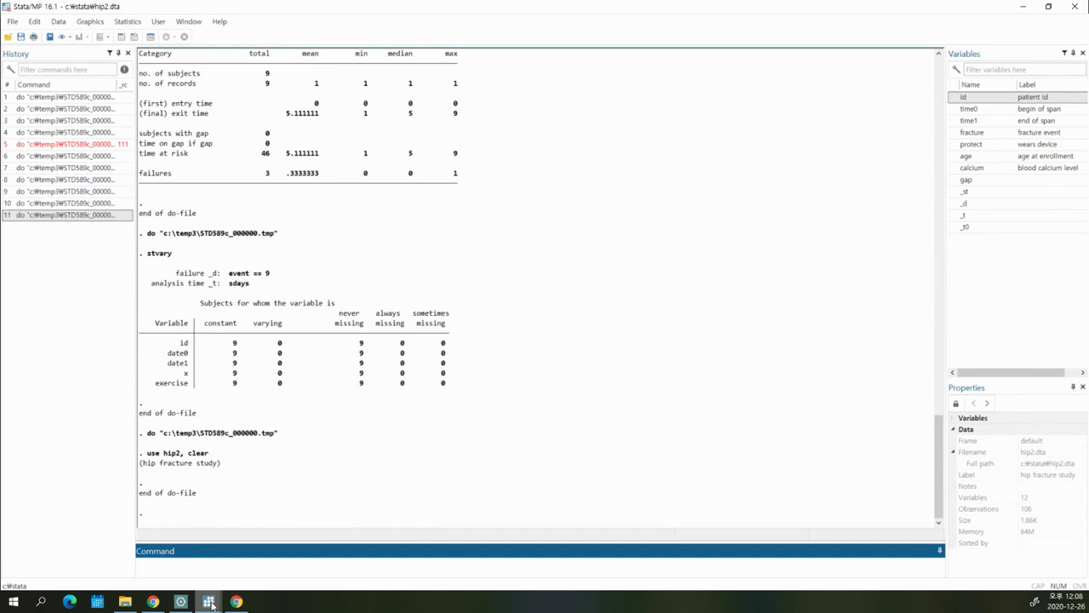
- Add the comment "// multiple record, single failure" after "use hip2, clear" in the do-file and save it
mouse_move(208, 602)
left_click(258, 569)
type("// multiple record, single fial")
key("BackSpace")
key("BackSpace")
key("BackSpace")
type("ailure")
key("Return")
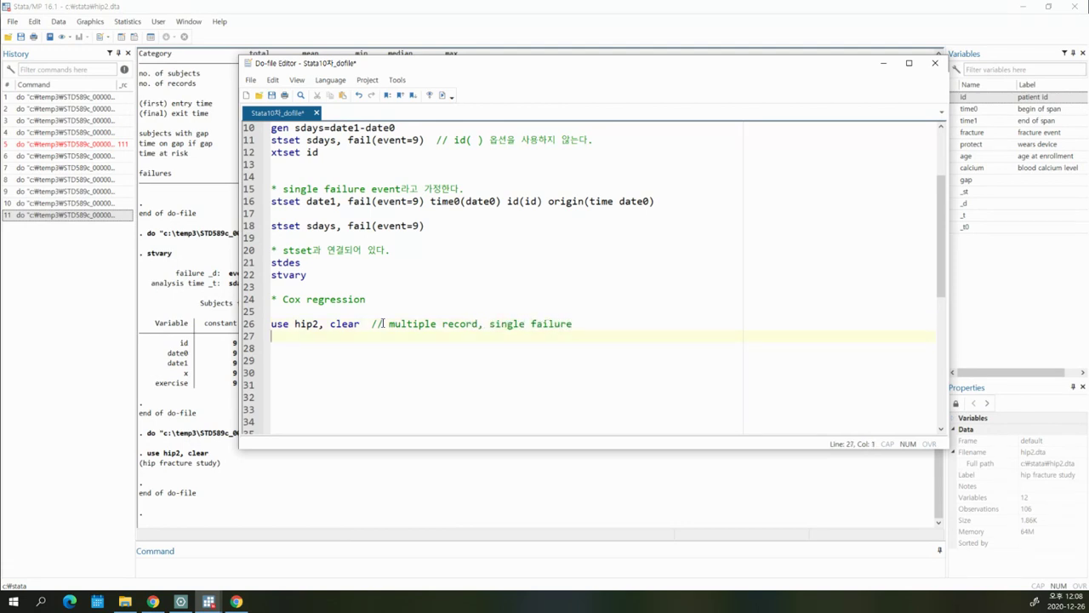
left_click(271, 95)
left_click_drag(839, 58, 751, 51)
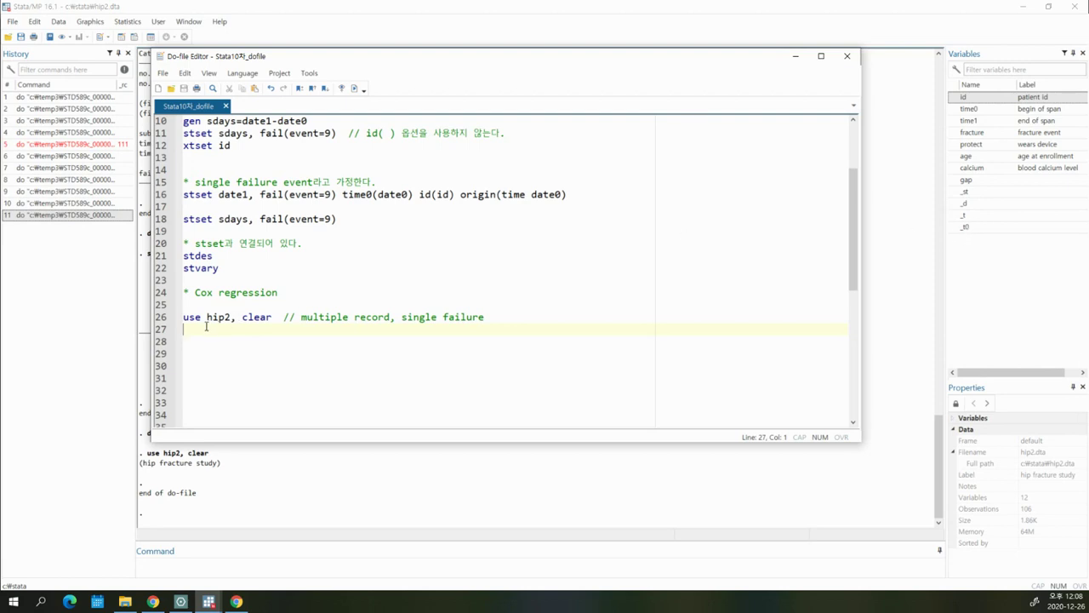
- Add a bare "stset" line below "use hip2, clear" and run it on its own
type("stset")
key("Return")
key("Return")
double_click(197, 329)
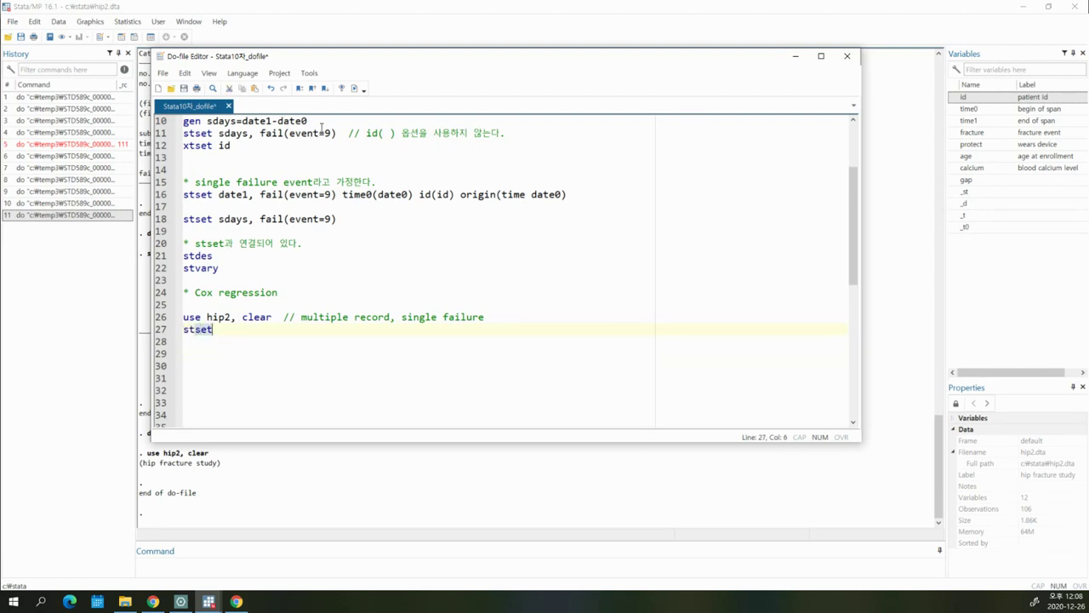
left_click(355, 89)
- Examine the full stset declaration echoed in the results, especially its id(id) option
left_click(374, 7)
left_click_drag(152, 294, 363, 298)
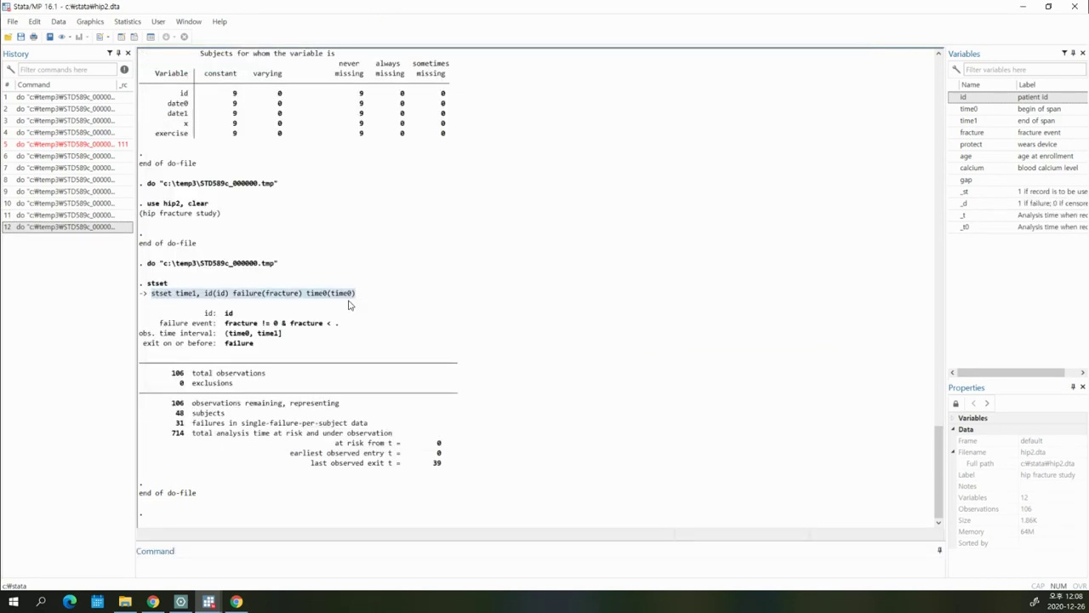
left_click_drag(153, 296, 372, 302)
left_click_drag(153, 296, 352, 295)
left_click(221, 305)
left_click_drag(205, 295, 228, 295)
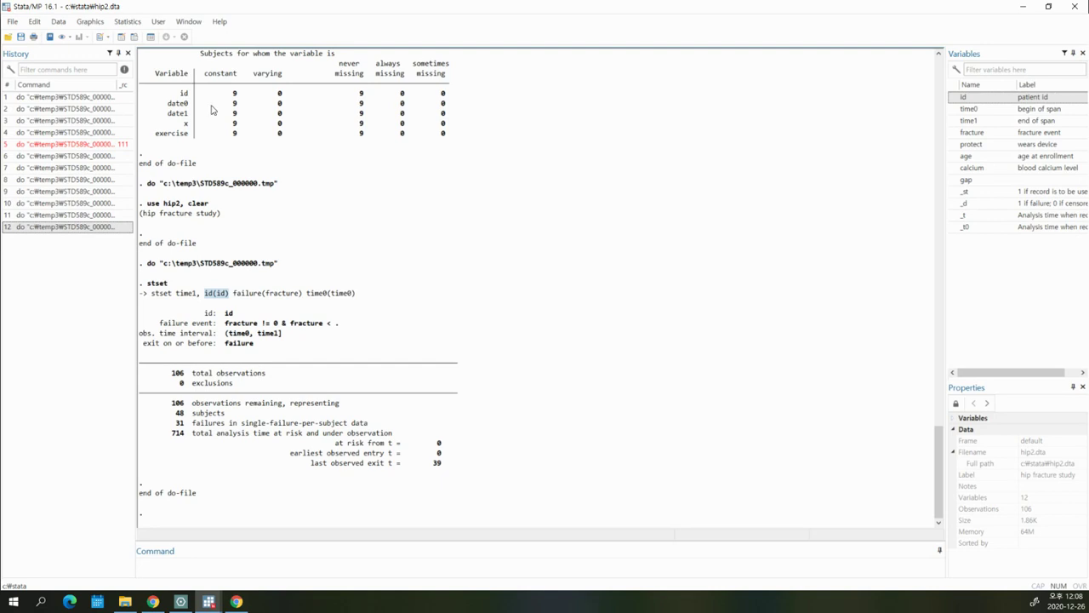
- Compare the time0 and time1 values across the records of ids 13 and 14 in the data browser, then close it
left_click(133, 36)
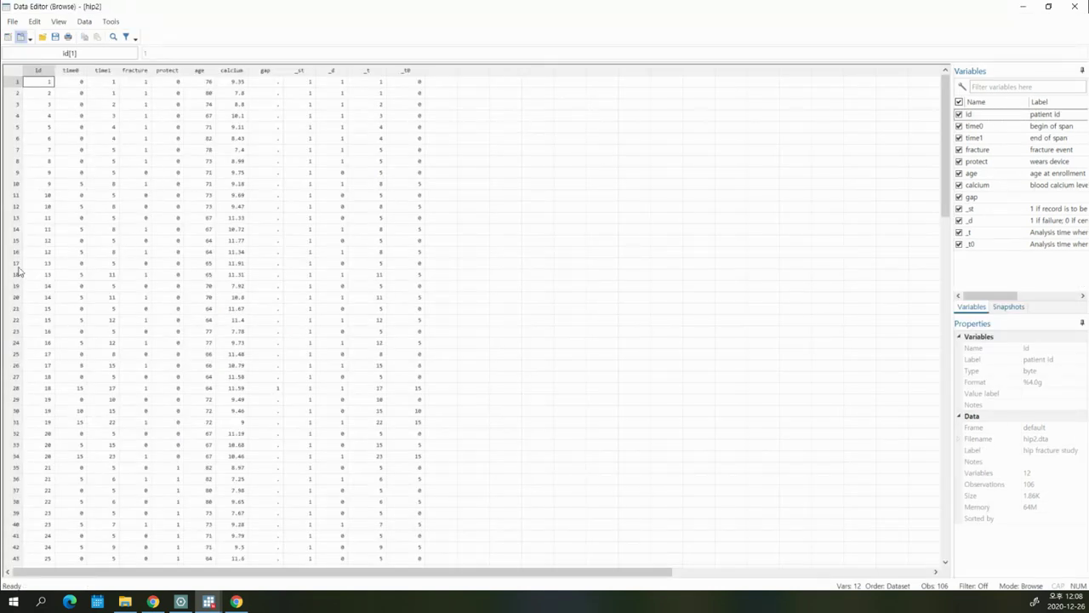
left_click(72, 264)
left_click_drag(58, 265, 101, 276)
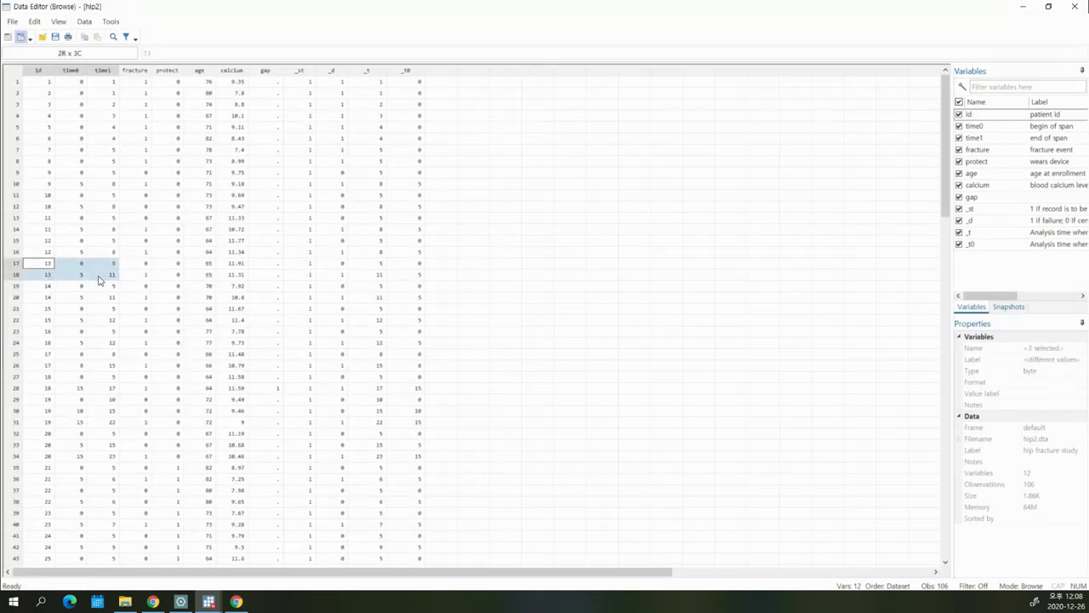
left_click(104, 265)
left_click(108, 274)
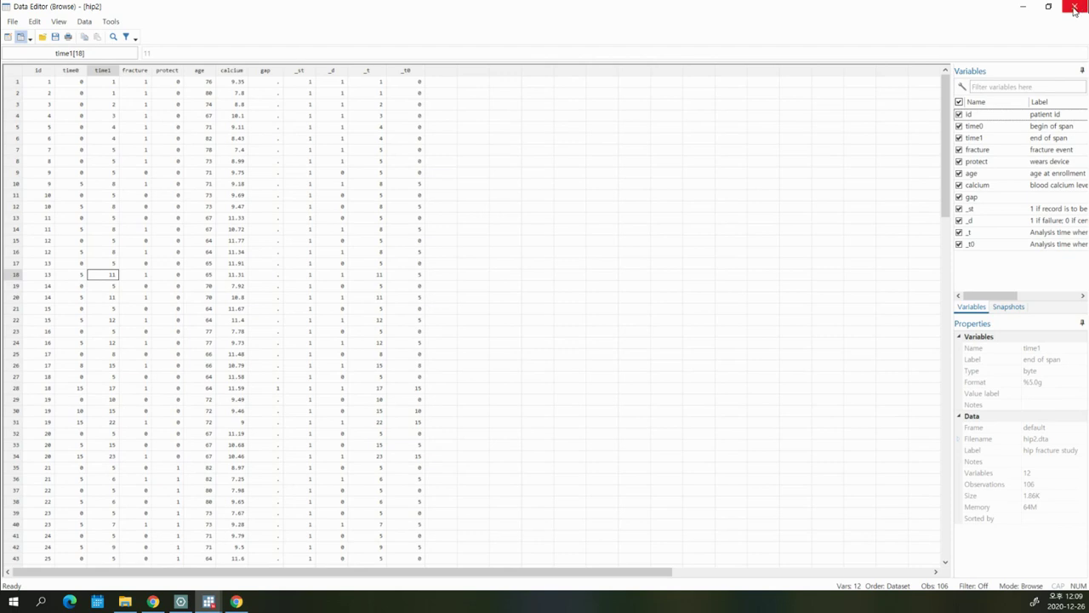
left_click(78, 289)
left_click(113, 287)
left_click(79, 299)
left_click(99, 300)
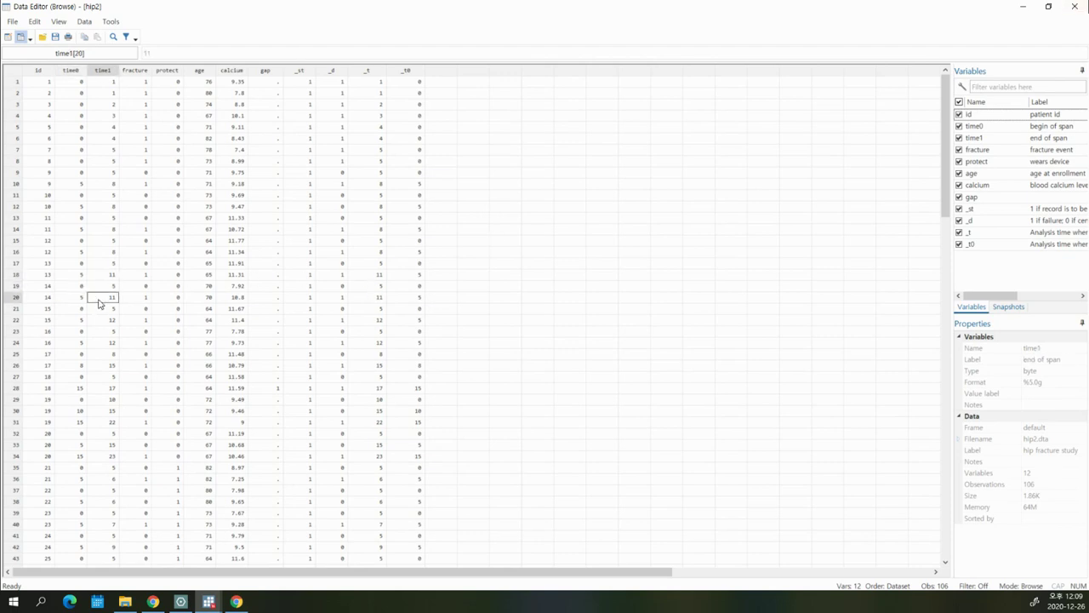
left_click(100, 289)
left_click(78, 299)
left_click(83, 289)
left_click(108, 289)
left_click(82, 301)
left_click(111, 302)
left_click(1074, 6)
- Go back over the do-file and the stset declaration in the results, examining the declaration's time1, id, failure and time0 parts
left_click(208, 601)
left_click(269, 544)
left_click(215, 343)
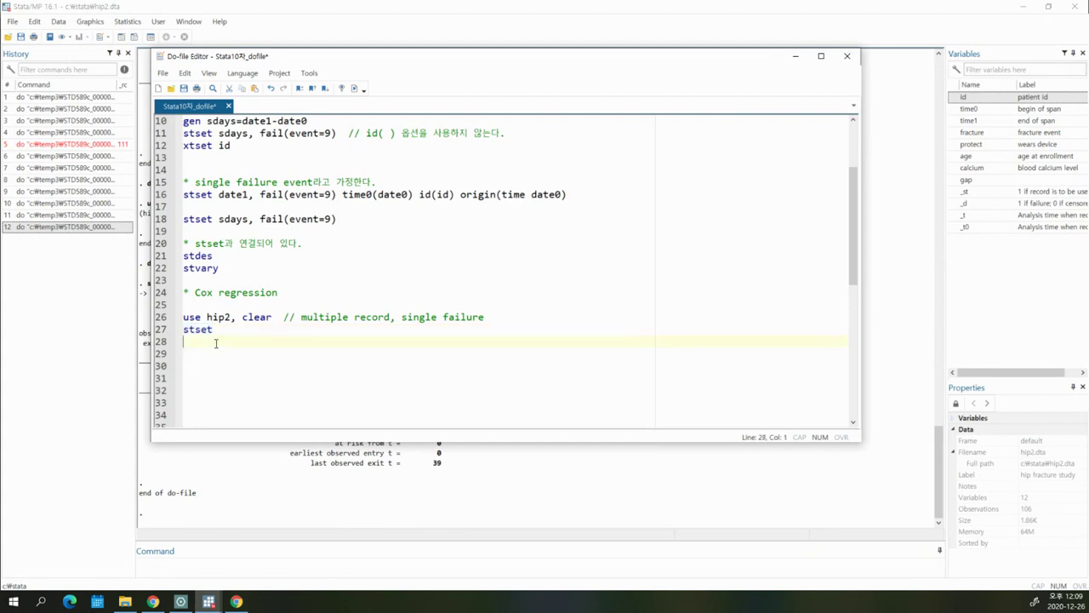
left_click(239, 483)
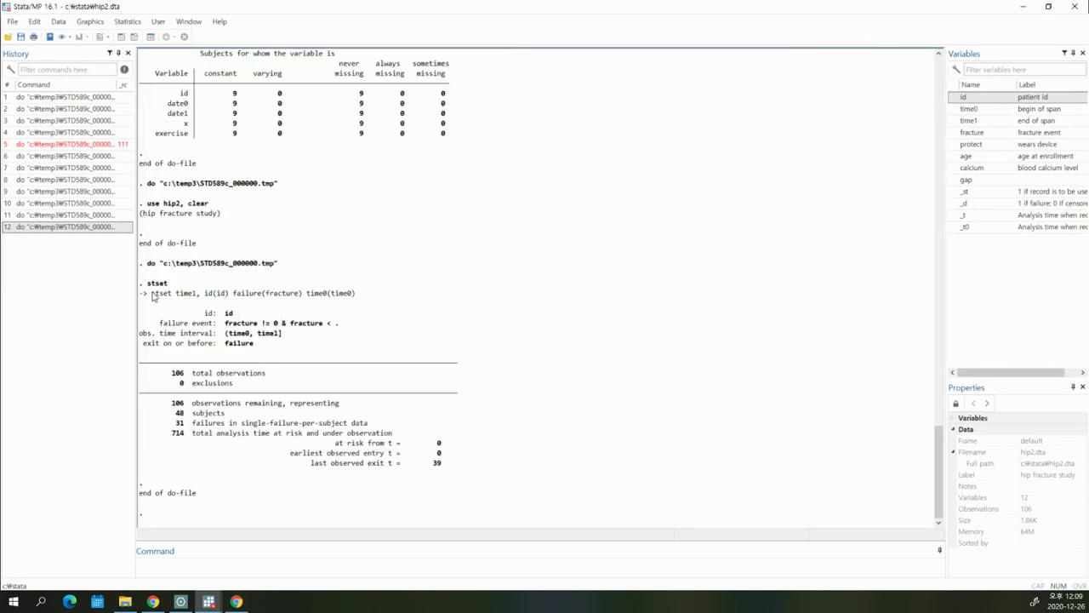
left_click_drag(152, 292, 376, 301)
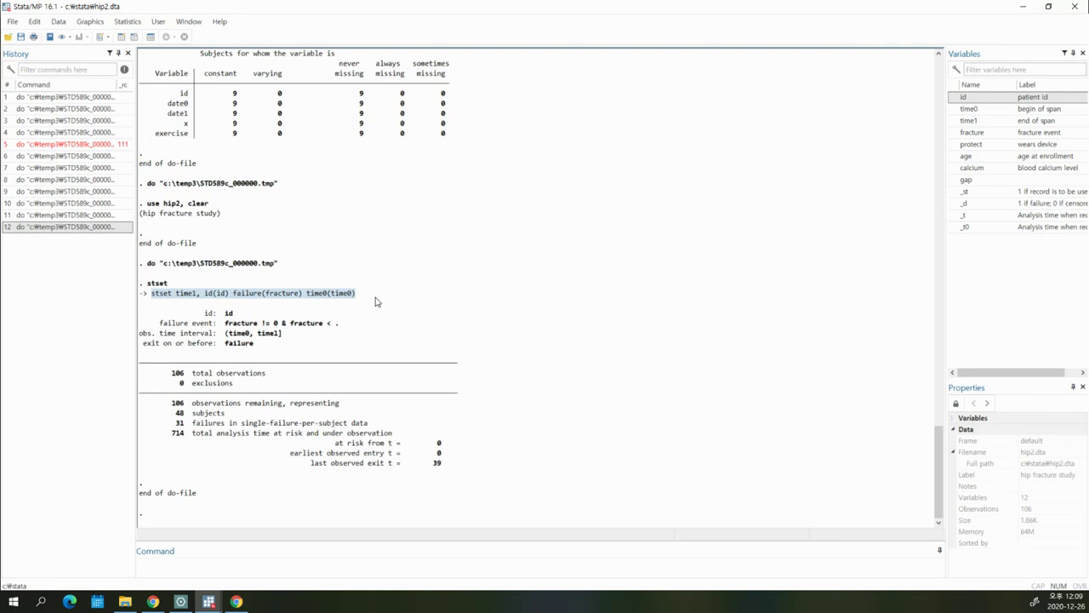
left_click(365, 304)
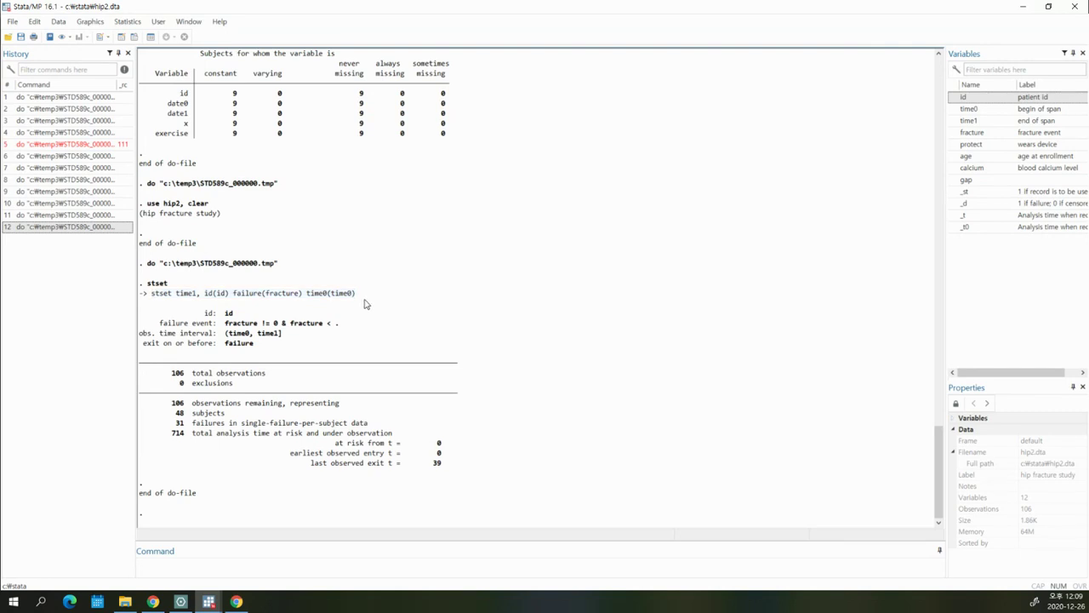
left_click_drag(362, 302, 154, 300)
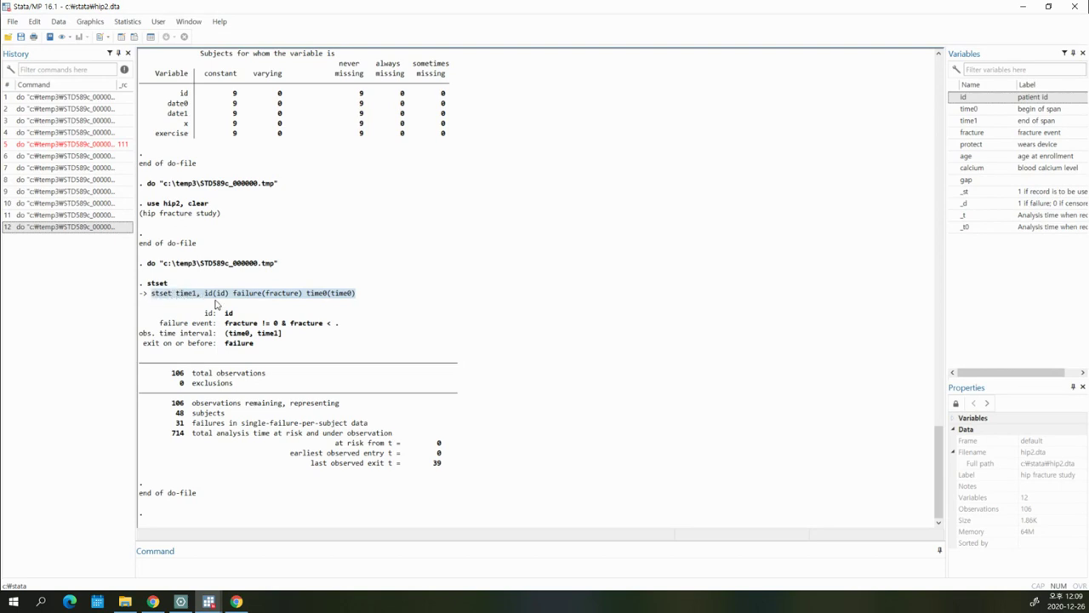
- Replace the bare stset line below "use hip2, clear" in the do-file with "stset time1,"
mouse_move(209, 602)
left_click(253, 561)
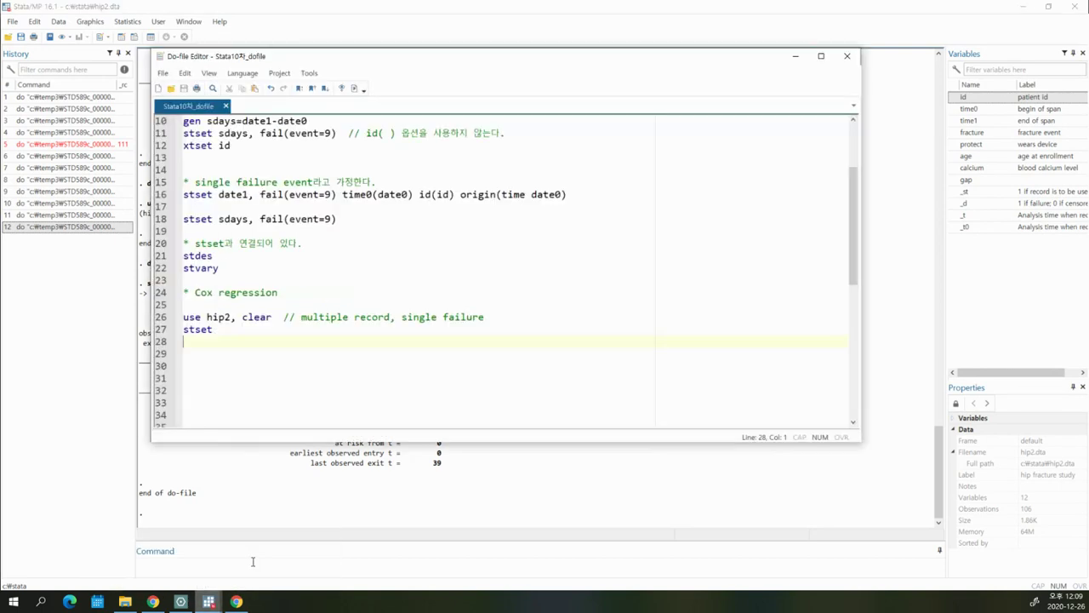
left_click_drag(215, 331, 132, 335)
key("Delete")
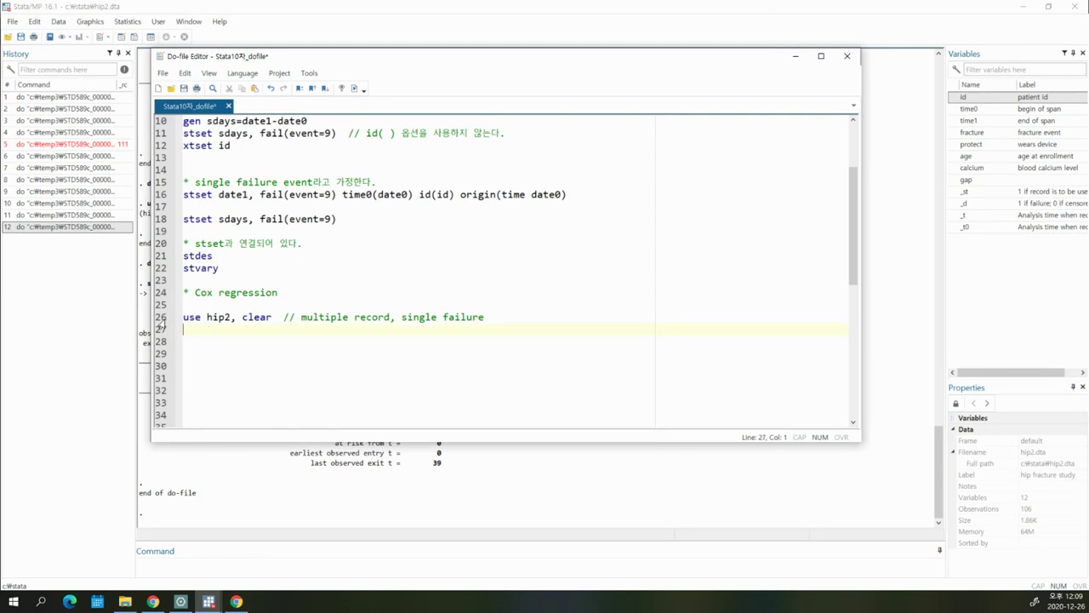
left_click_drag(302, 317, 389, 317)
left_click(272, 326)
type("stset ")
type("date")
key("BackSpace")
key("BackSpace")
key("BackSpace")
type("time1,")
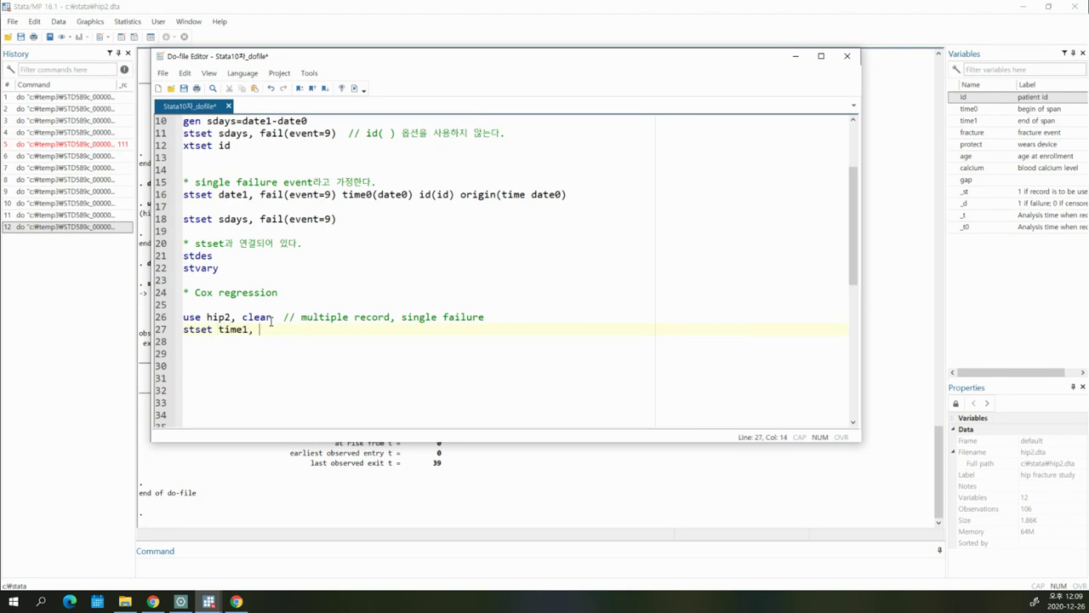
- Complete the stset time1 line with the options "fail(fracture=1) id(id) origin(time time0)"
type(" e")
key("BackSpace")
type("fail(")
type("farc")
key("BackSpace")
key("BackSpace")
type("acture=1) id(id")
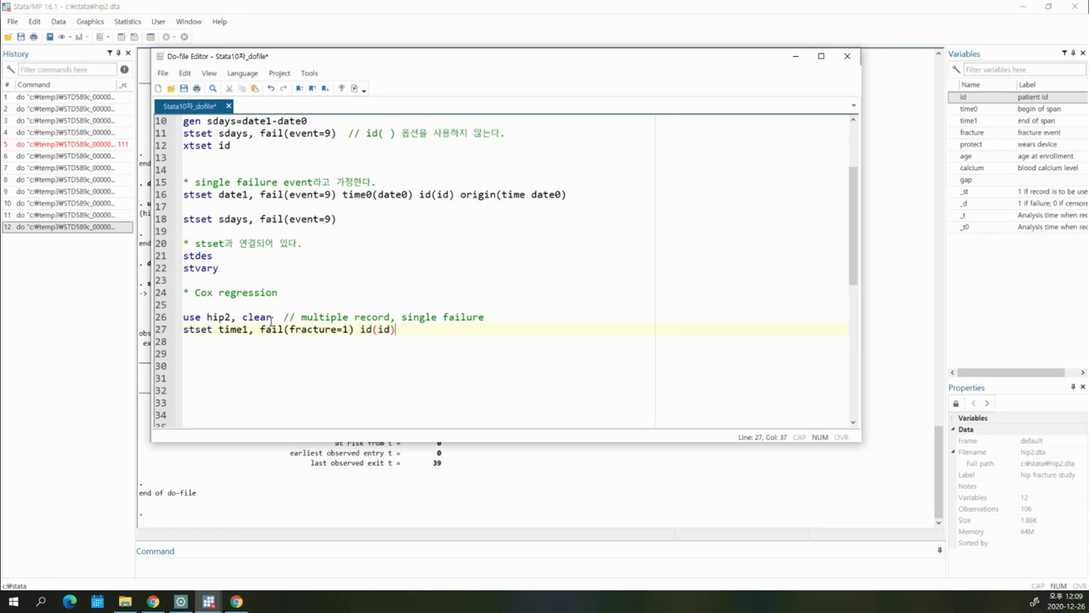
type(") origin(time time")
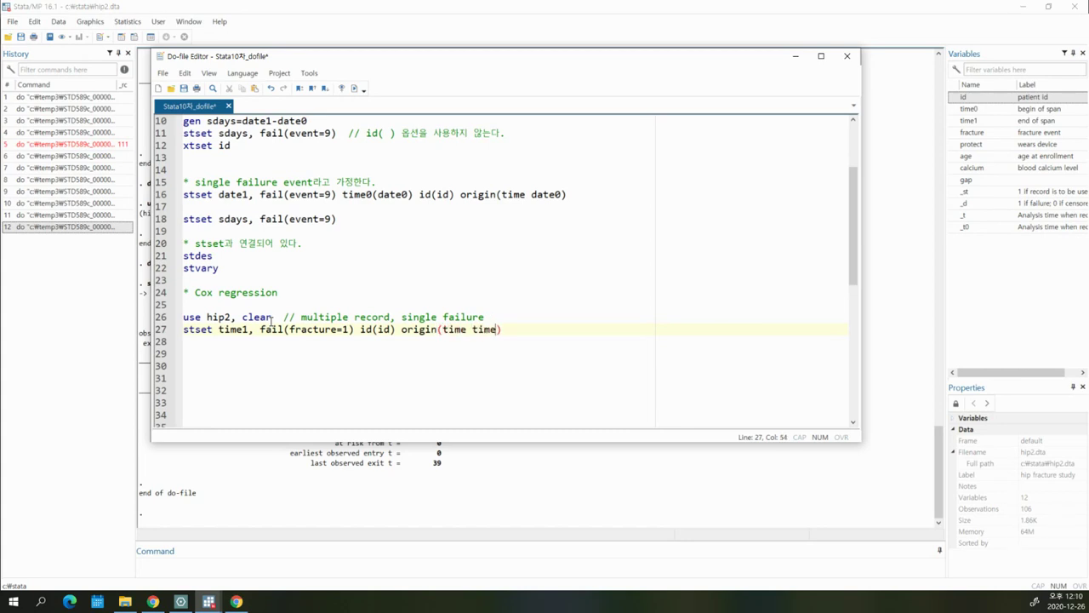
type("0")
- Move the do-file window clear of the results and run the "stset time1, fail(fracture=1) id(id) origin(time time0)" line
left_click_drag(351, 46, 690, 29)
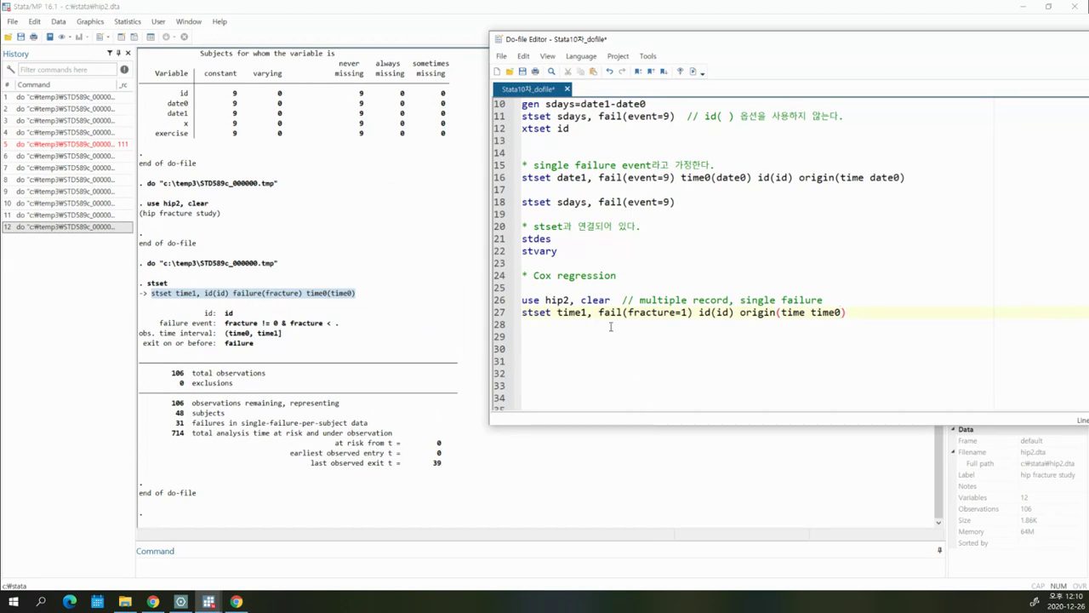
left_click_drag(562, 315, 695, 315)
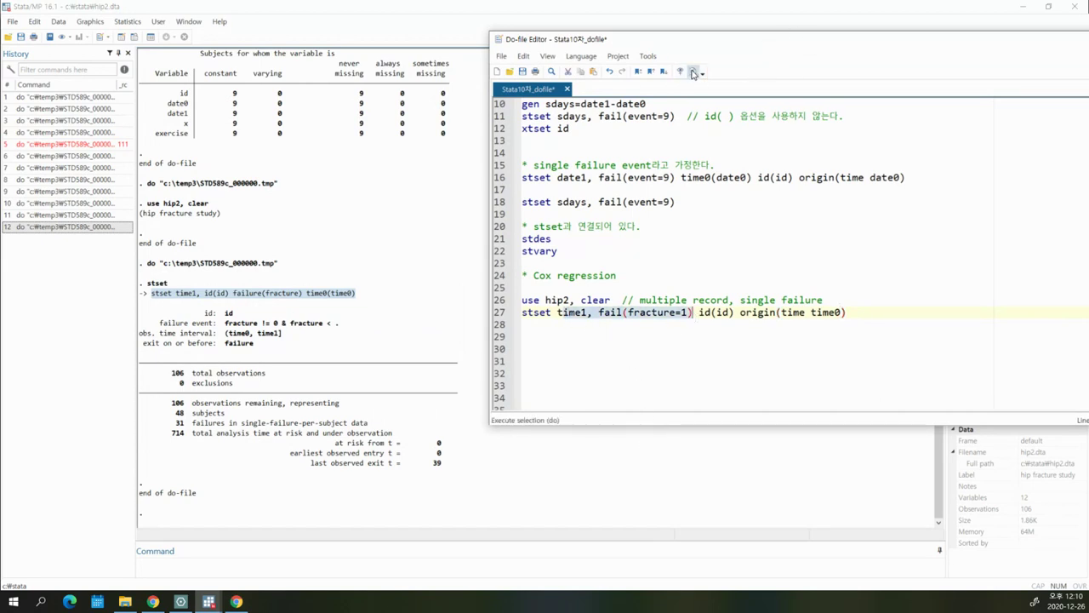
left_click(694, 72)
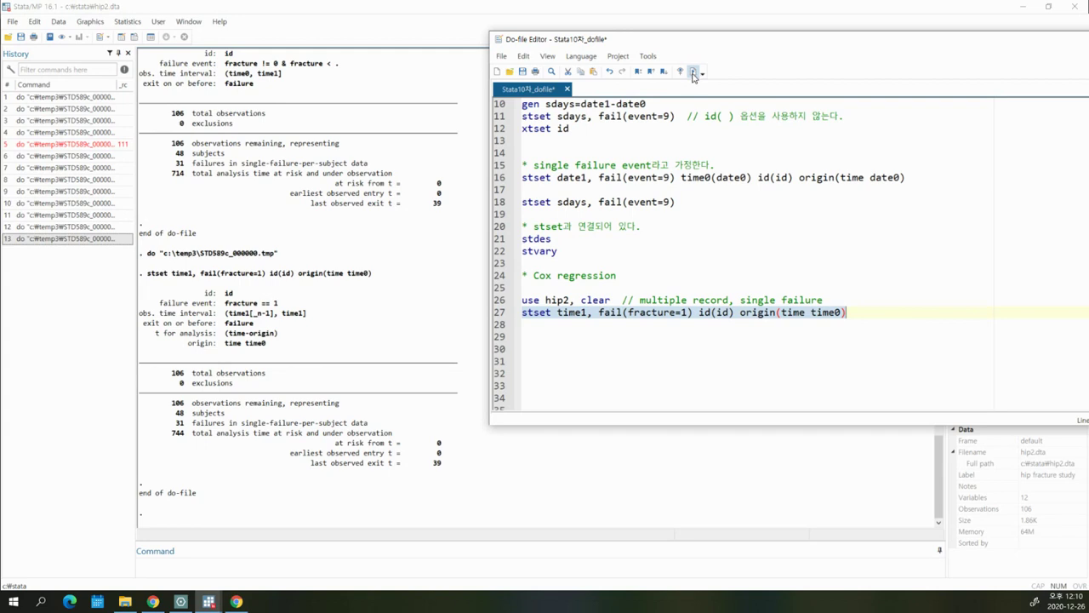
- Compare the observation, failure and time-at-risk summaries of the two stset outputs in the results
left_click(865, 316)
left_click_drag(853, 311, 741, 314)
left_click_drag(225, 303, 343, 445)
left_click_drag(192, 93, 329, 175)
left_click(334, 180)
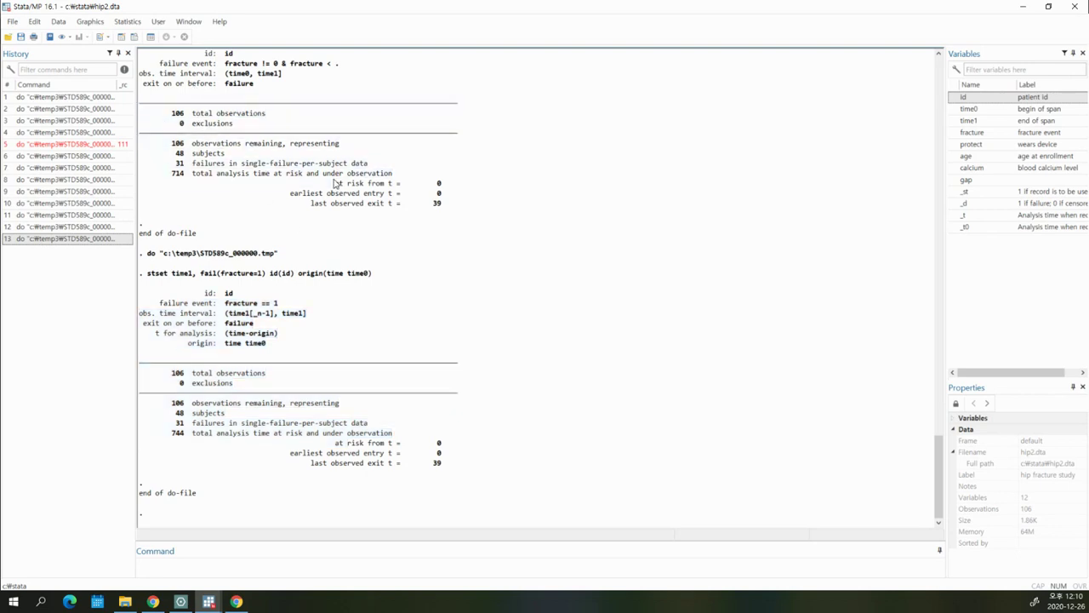
left_click_drag(170, 106, 460, 214)
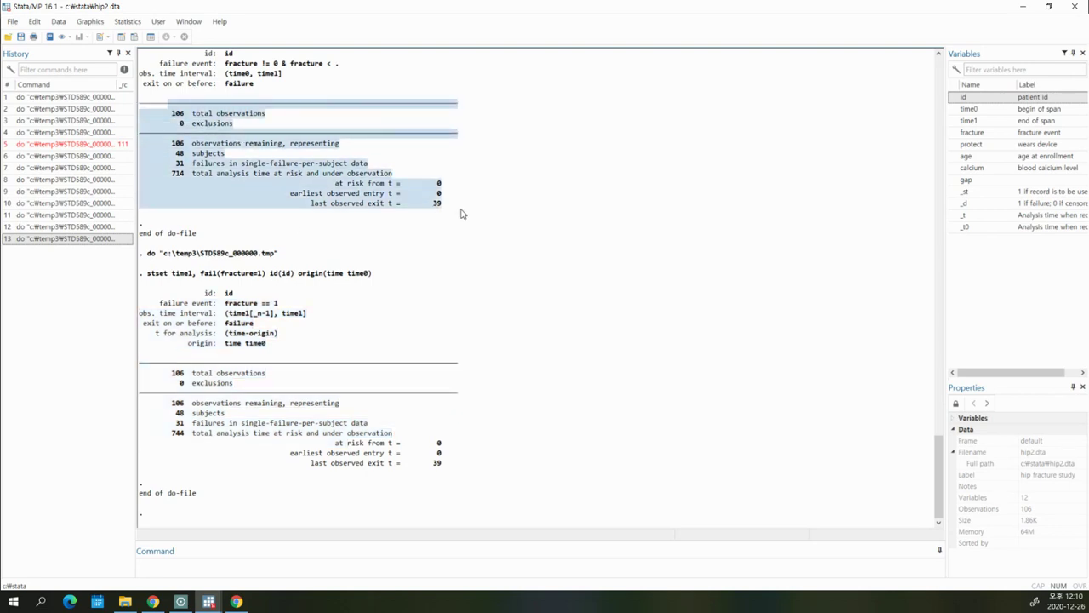
left_click_drag(192, 375, 435, 470)
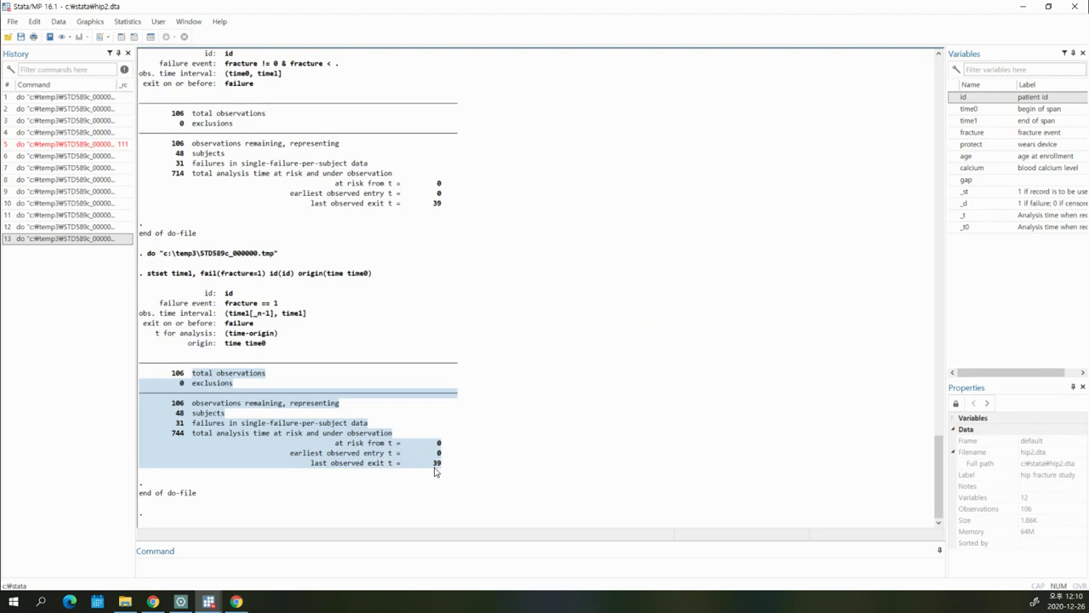
left_click(437, 474)
- Check the origin(time time0) option against the time0 and time1 values of id 13 in the data browser, then close it
left_click(212, 604)
left_click(277, 575)
left_click(838, 352)
left_click_drag(848, 314, 733, 316)
left_click(275, 336)
left_click(123, 38)
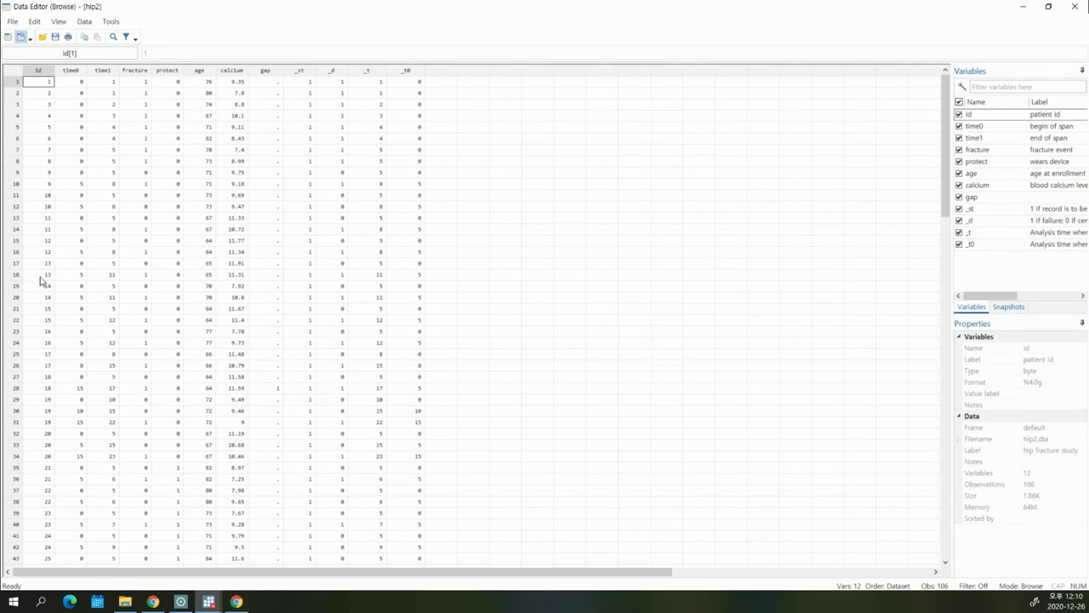
left_click(73, 263)
left_click(79, 277)
left_click(108, 274)
left_click(80, 276)
left_click(107, 279)
left_click(1074, 10)
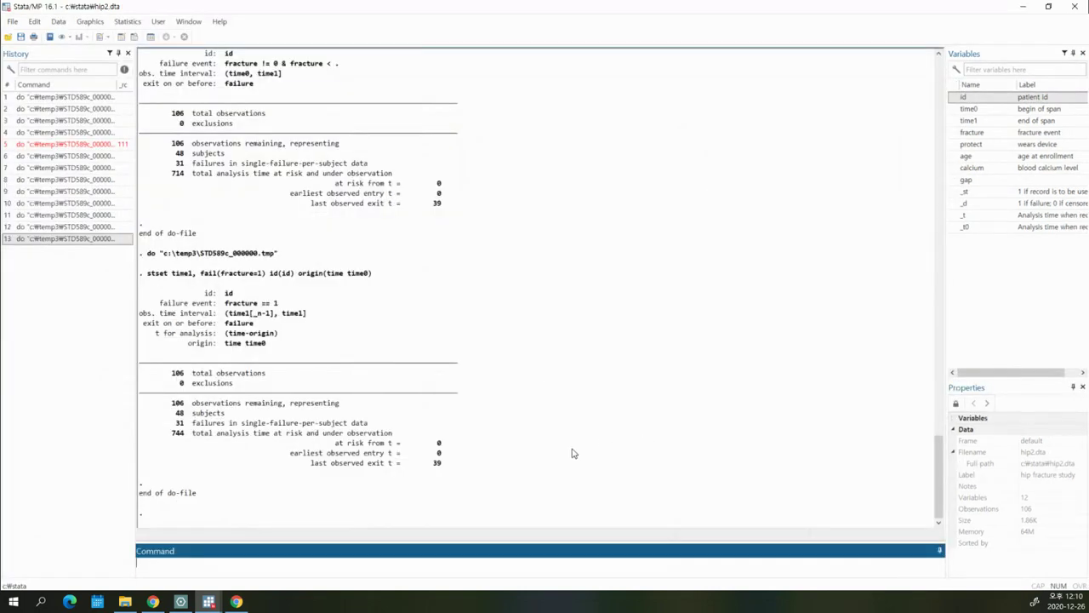
- Compare the origin(time time0) option in the do-file with the time0(time0) option in the earlier stset output
left_click(271, 549)
left_click(717, 340)
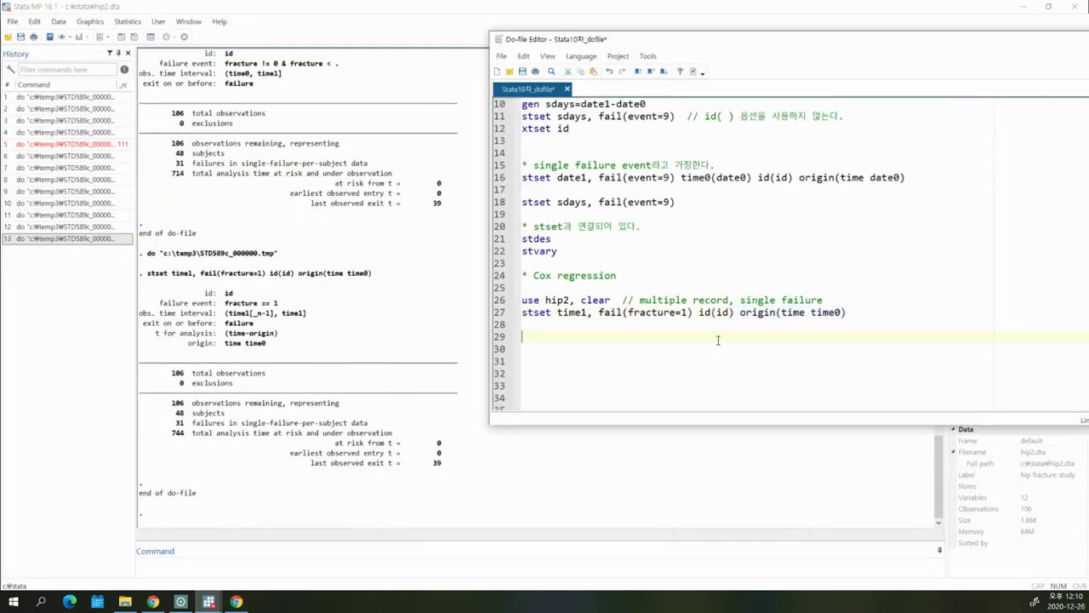
left_click_drag(740, 312, 856, 308)
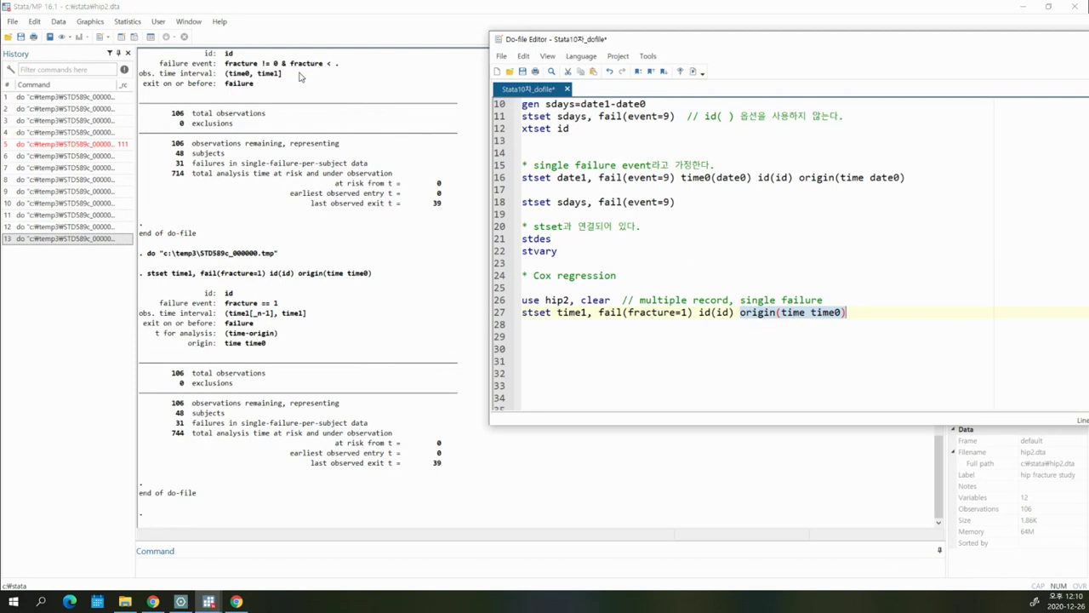
left_click(259, 289)
scroll(431, 261, "up", 1)
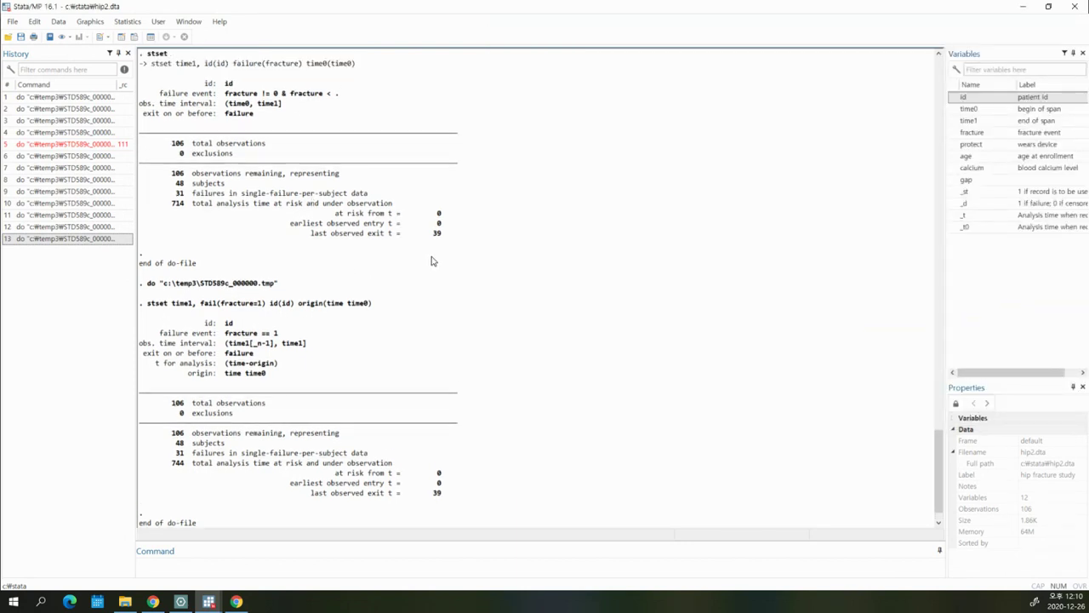
left_click_drag(307, 66, 349, 68)
mouse_move(209, 602)
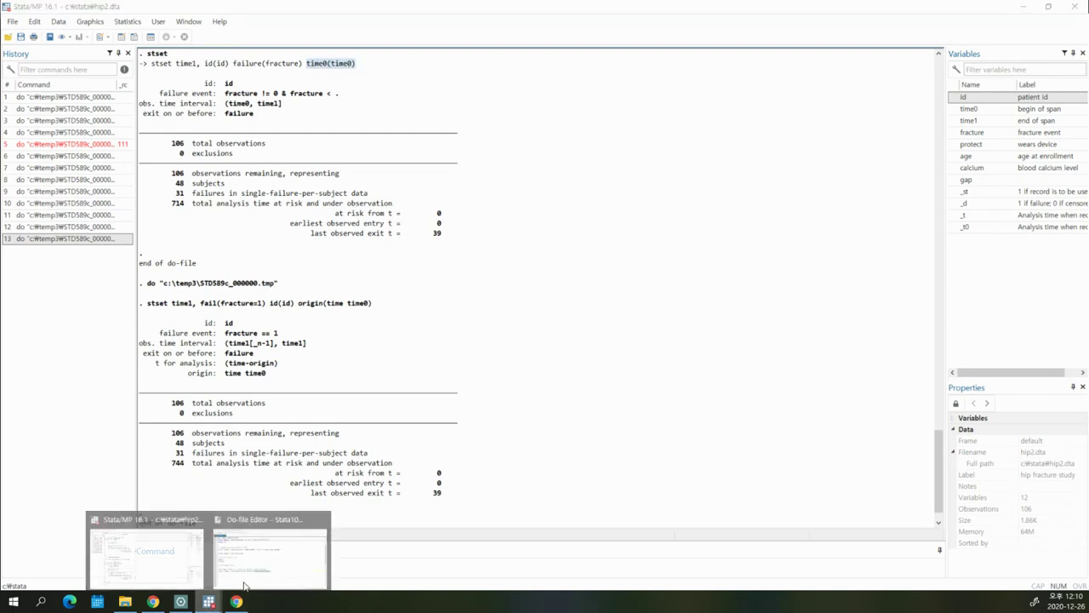
left_click(271, 549)
left_click_drag(740, 312, 848, 313)
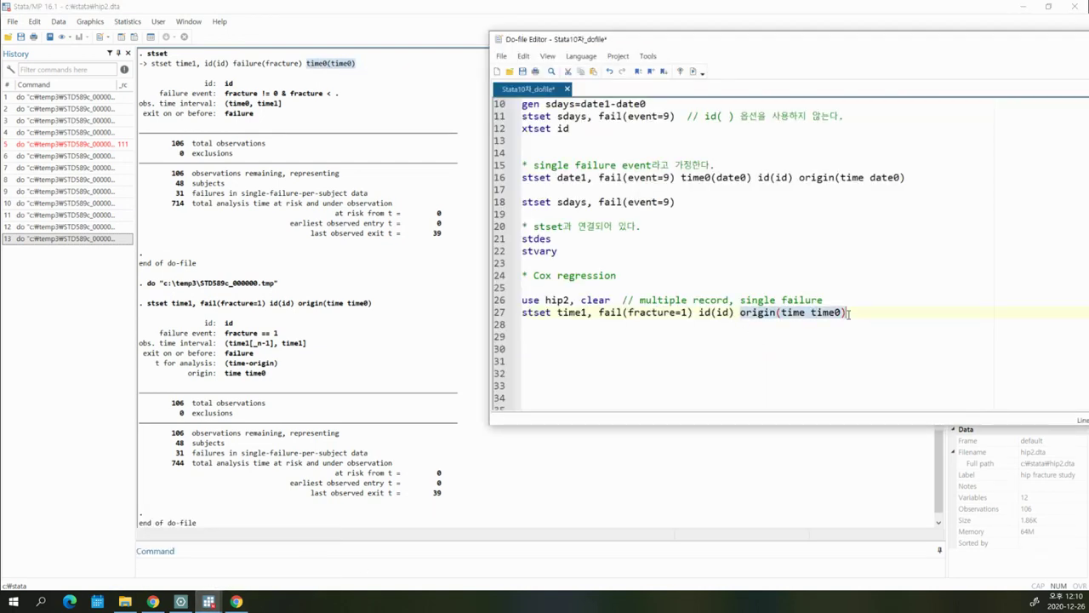
- Run the "use hip2, clear" and "stset time1, fail(fracture=1) id(id) origin(time time0)" lines together
left_click(868, 312)
key("Down")
key("Down")
key("Down")
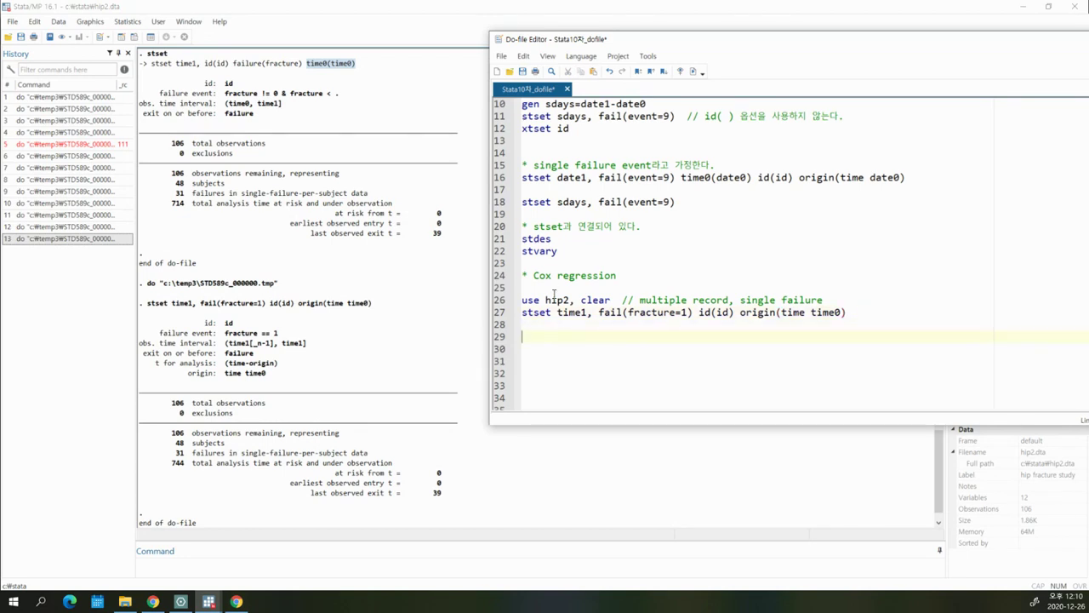
left_click_drag(546, 299, 615, 324)
left_click(693, 74)
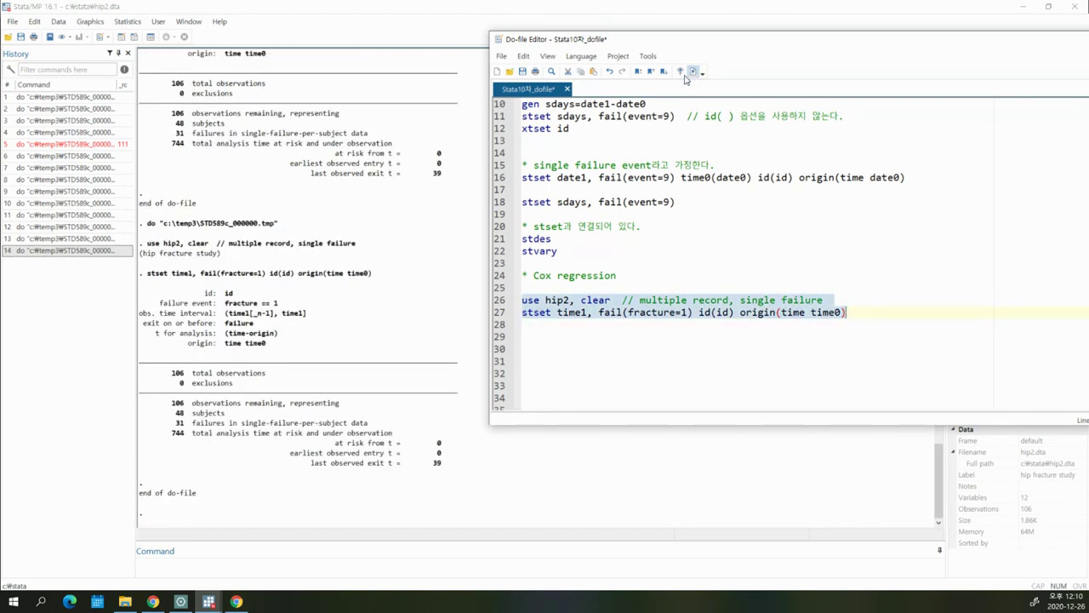
- Add the line "stcox protect, nolog" below the stset command in the do-file and run it
left_click(563, 328)
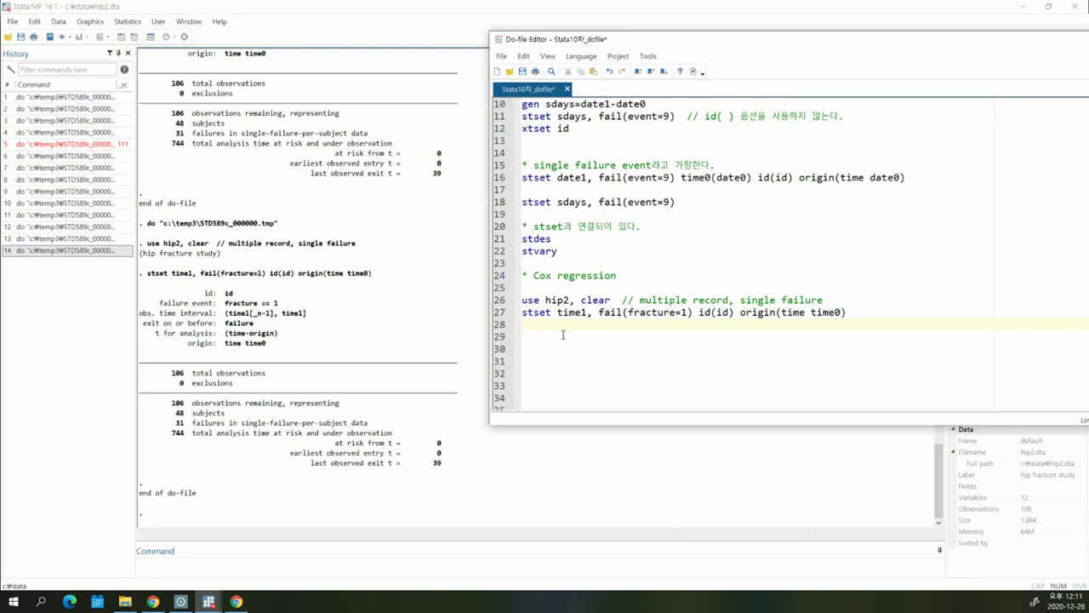
left_click(563, 334)
type("stcox protect, nolog")
key("Return")
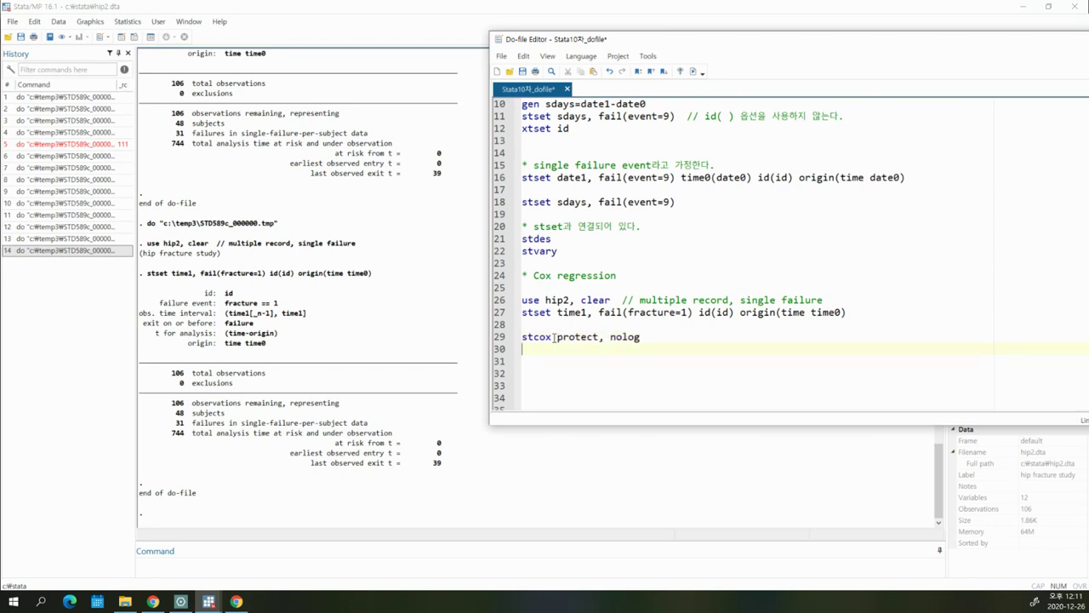
left_click_drag(553, 337, 640, 336)
left_click(694, 71)
left_click(306, 421)
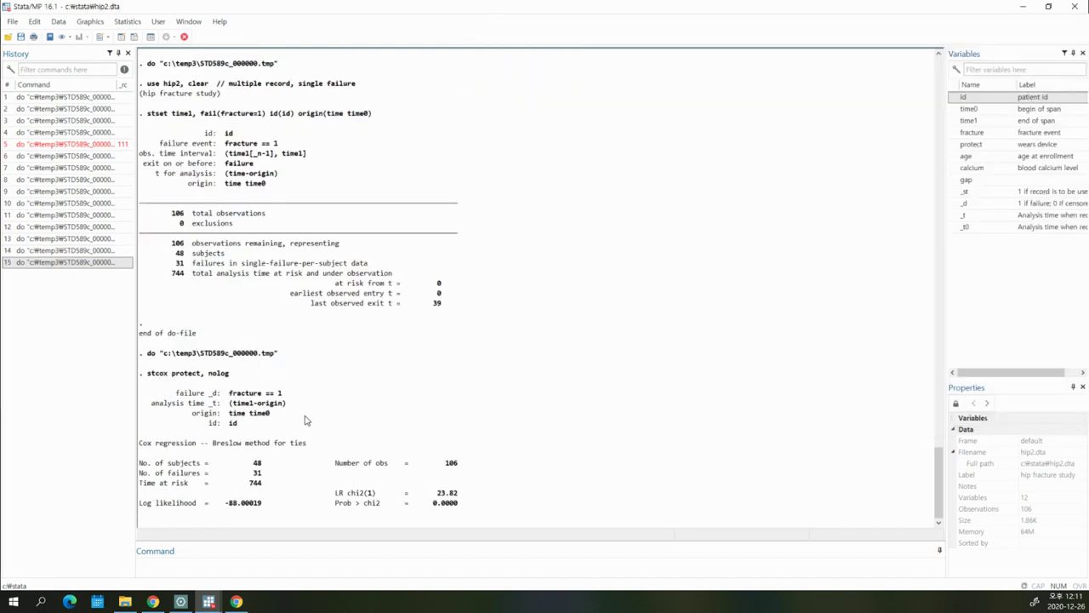
- Add the do-file line "stcox protect, nolog nohr" with the comment "// coef" under the first stcox command
left_click(209, 602)
left_click(239, 579)
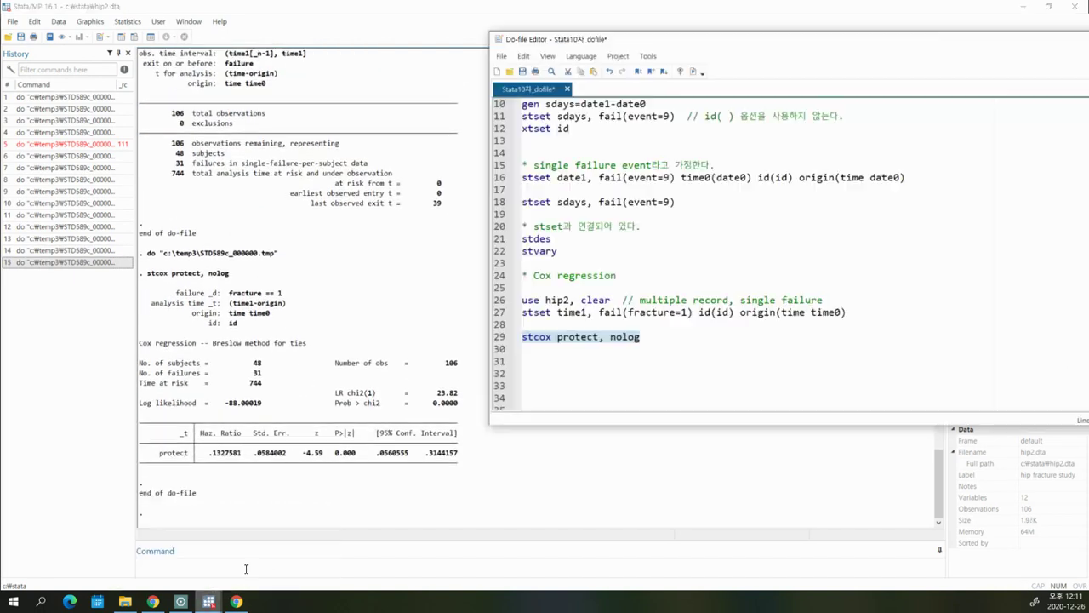
left_click(550, 347)
type("st")
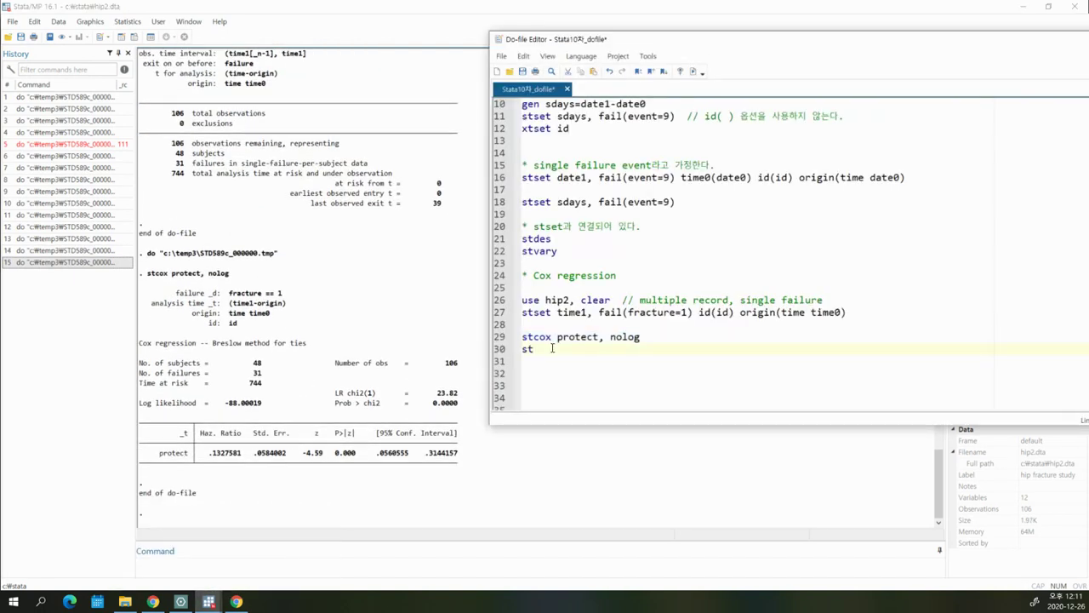
type("cox protect, n")
type("ol0")
type("g nohr")
key("Return")
key("Return")
key("Return")
left_click(711, 348)
type("// cbe")
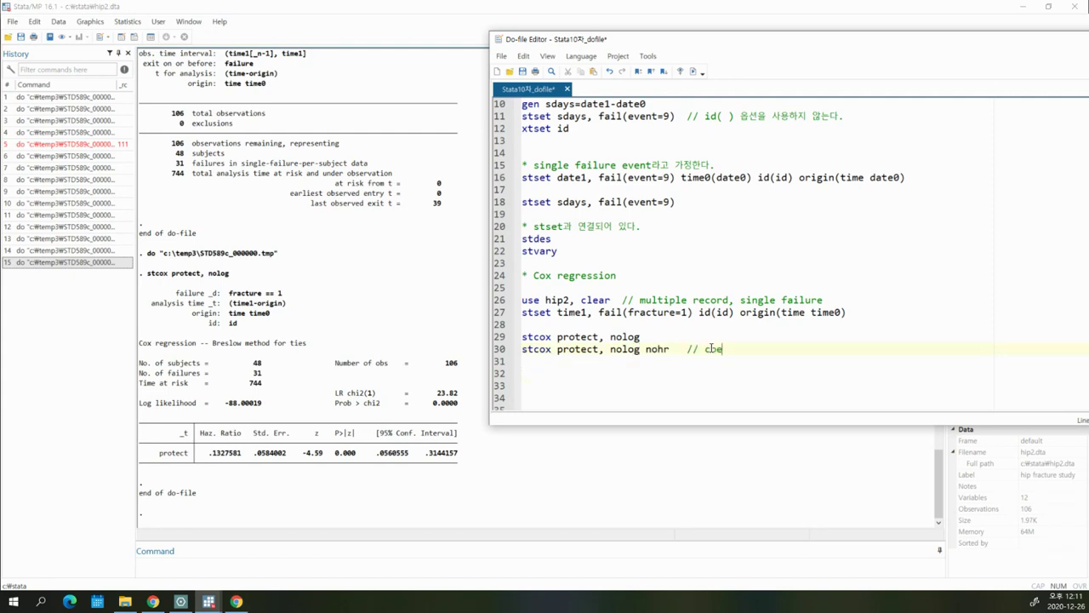
- Run the stcox line with the nohr option and highlight the protect coefficient in its output
left_click_drag(598, 349, 646, 348)
left_click(694, 72)
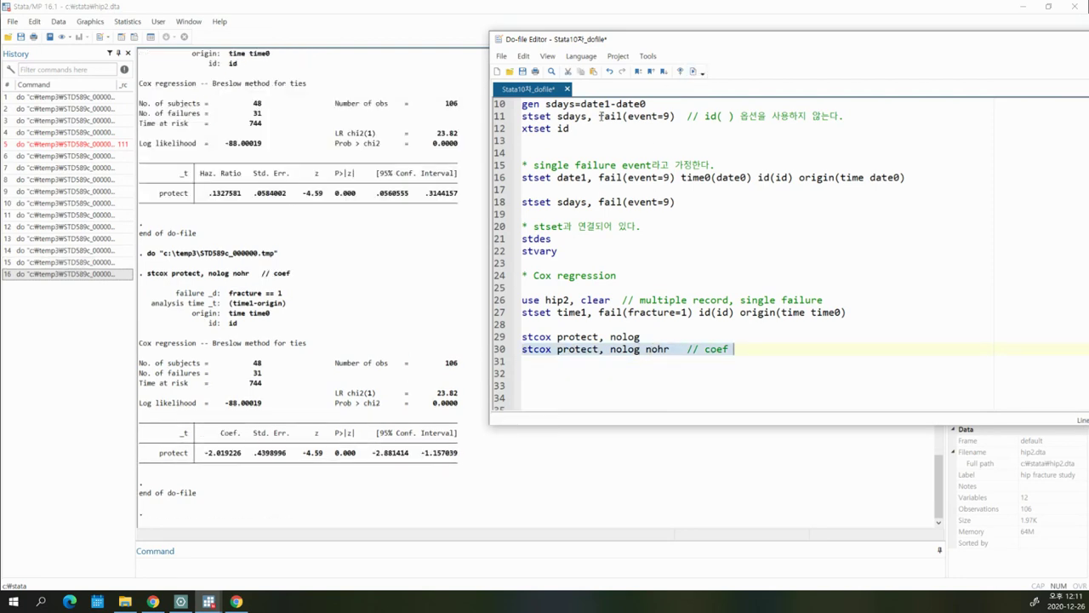
left_click(257, 487)
left_click_drag(205, 452, 252, 453)
mouse_move(209, 602)
left_click(319, 544)
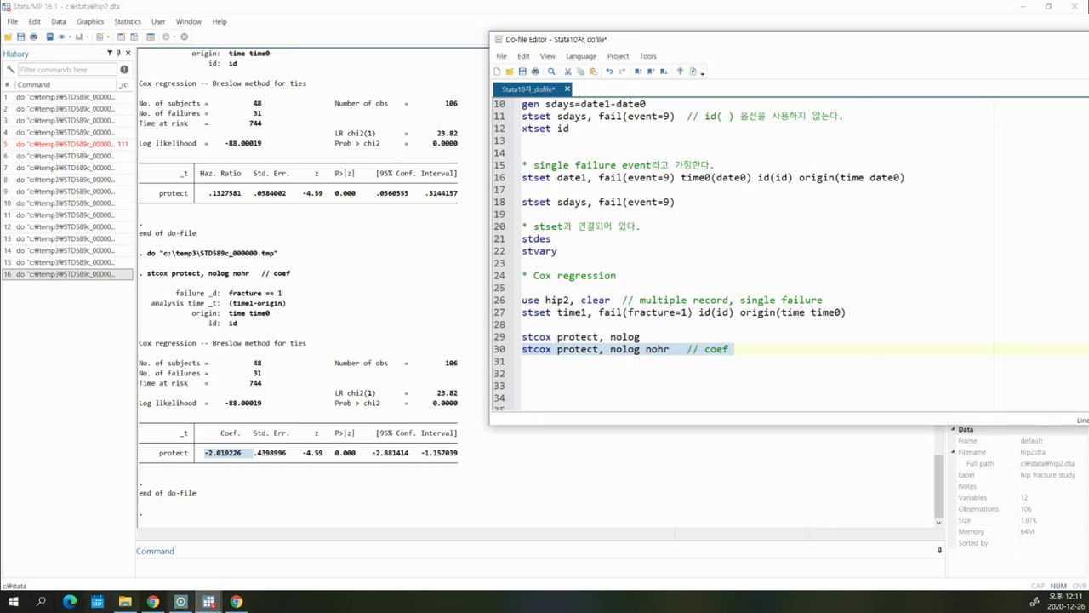
- Switch to the lecture notes in Drawboard PDF and circle the protect hazard ratio and coefficient in red
left_click(176, 604)
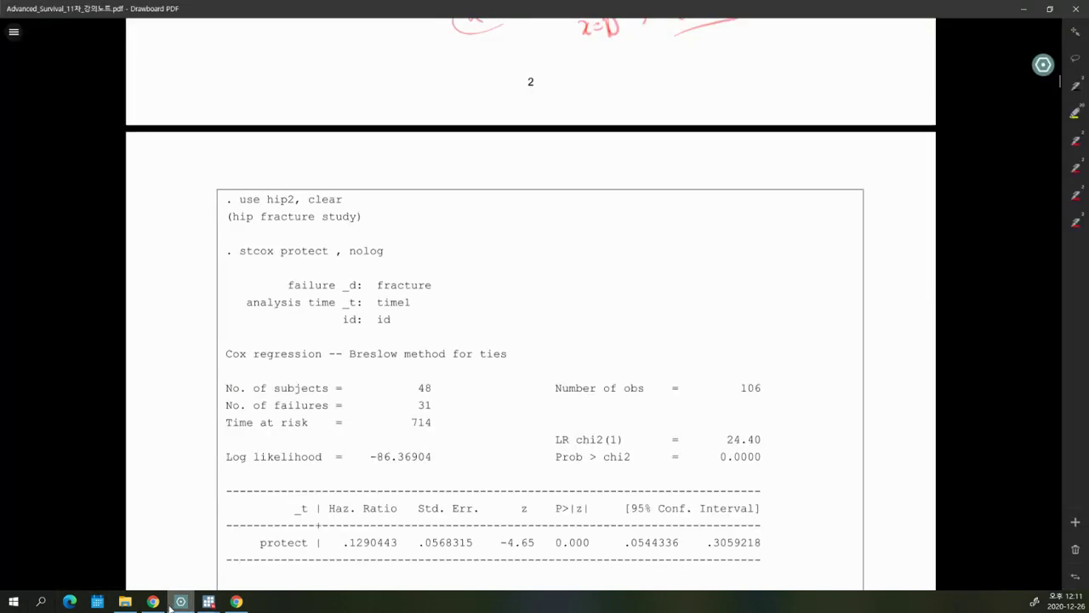
scroll(171, 608, "down", 4)
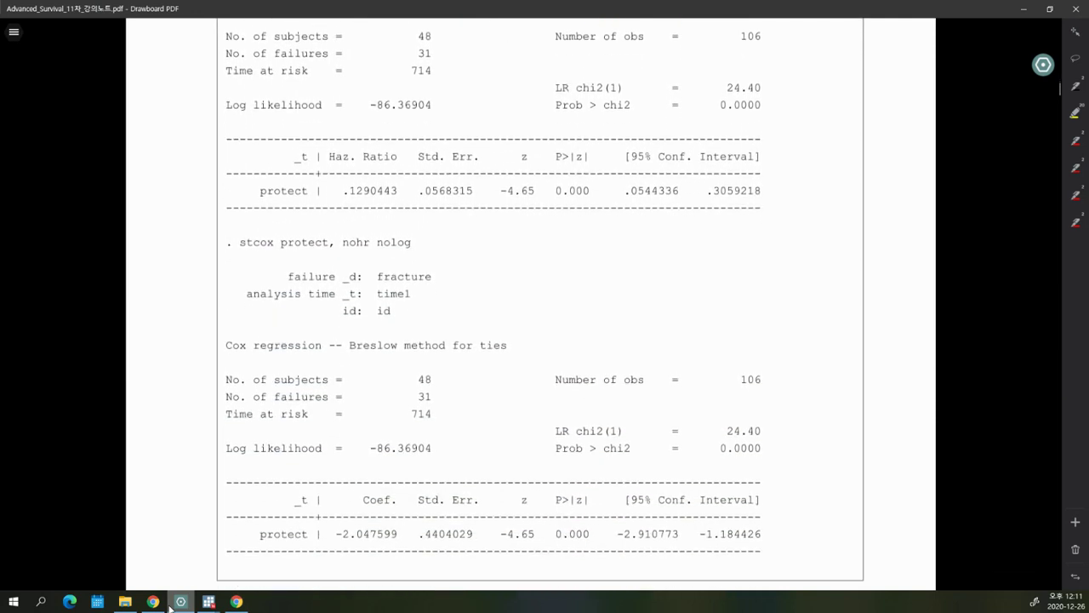
mouse_move(373, 206)
left_mouse_down()
mouse_move(380, 157)
mouse_move(404, 228)
left_mouse_up()
left_click_drag(388, 540, 390, 527)
- Handwrite "exp(β) = haz. ratio" and an underlined exp(-2.047) = 0.129 beside the output, and re-circle the hazard ratio and coefficient
mouse_move(538, 288)
left_mouse_down()
mouse_move(574, 294)
mouse_move(667, 245)
mouse_move(771, 224)
left_mouse_up()
mouse_move(612, 306)
left_mouse_down()
mouse_move(650, 324)
mouse_move(688, 293)
mouse_move(698, 308)
mouse_move(711, 288)
left_mouse_up()
left_click_drag(720, 279, 727, 294)
mouse_move(735, 284)
left_mouse_down()
mouse_move(745, 276)
mouse_move(755, 291)
left_mouse_up()
left_click_drag(776, 269, 865, 261)
mouse_move(866, 242)
left_mouse_down()
mouse_move(876, 266)
mouse_move(616, 347)
left_mouse_up()
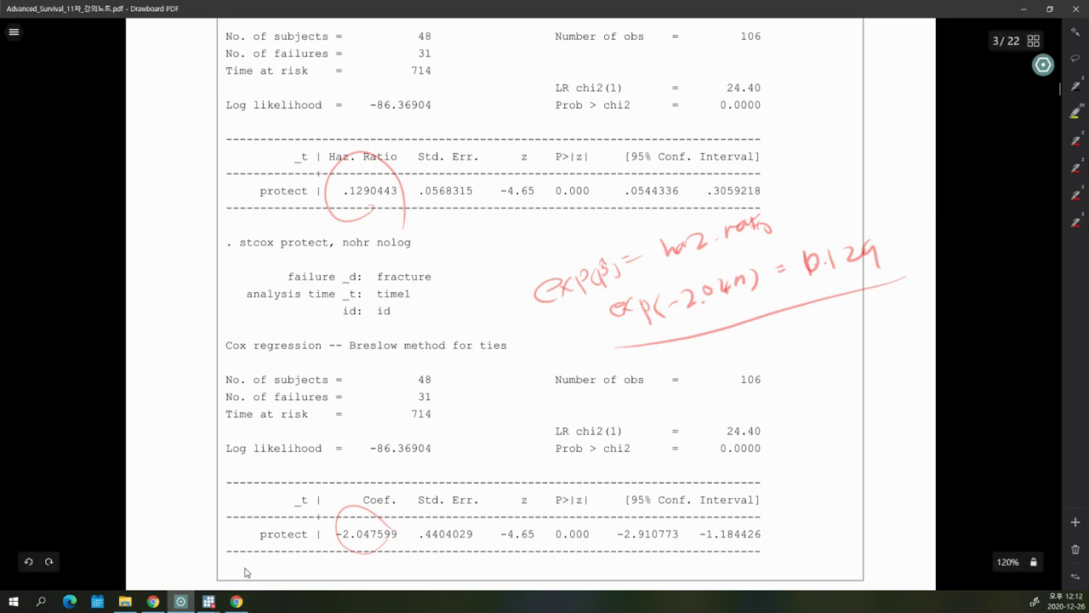
mouse_move(381, 220)
left_mouse_down()
mouse_move(328, 181)
mouse_move(400, 211)
left_mouse_up()
mouse_move(389, 552)
left_mouse_down()
mouse_move(337, 536)
mouse_move(405, 527)
mouse_move(389, 553)
left_mouse_up()
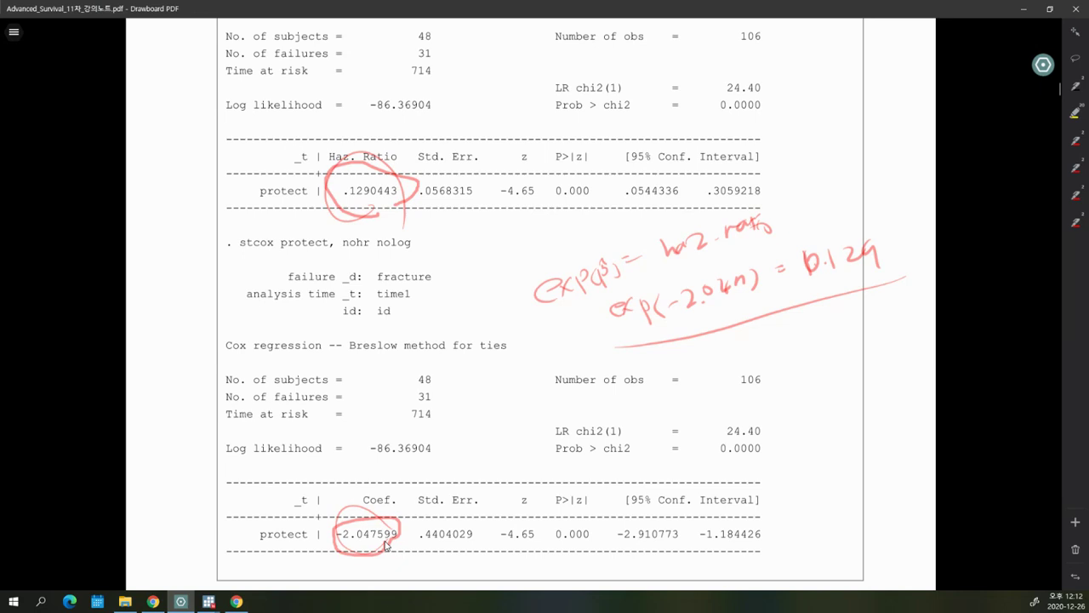
- Underline "Cox models" and box "shared frailty" in the heading of the next section
scroll(476, 545, "down", 1)
scroll(477, 546, "down", 5)
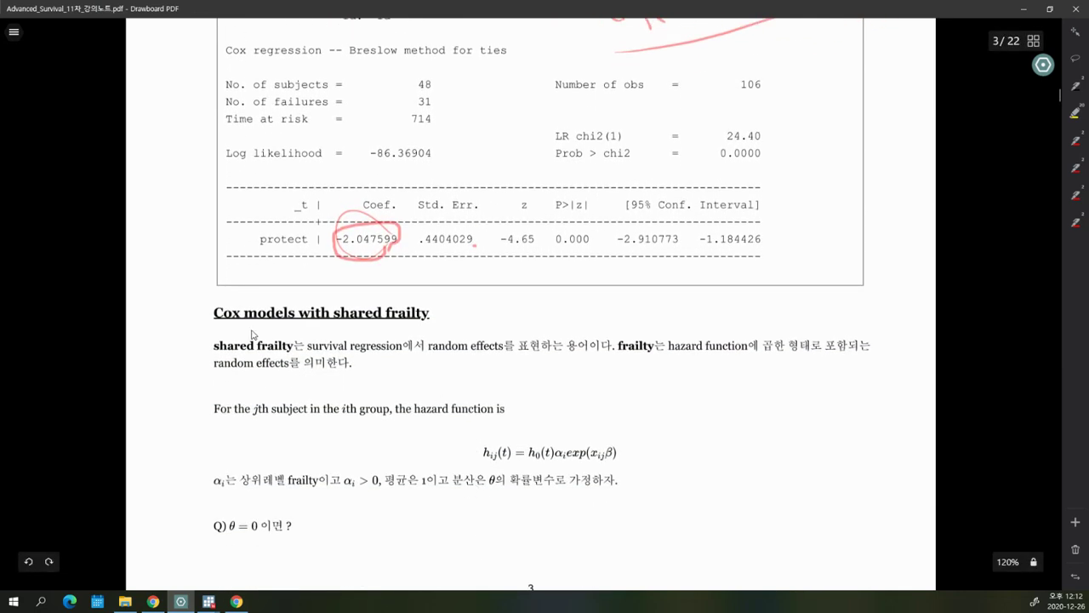
mouse_move(337, 325)
left_mouse_down()
mouse_move(446, 323)
mouse_move(357, 304)
mouse_move(335, 323)
mouse_move(437, 330)
left_mouse_up()
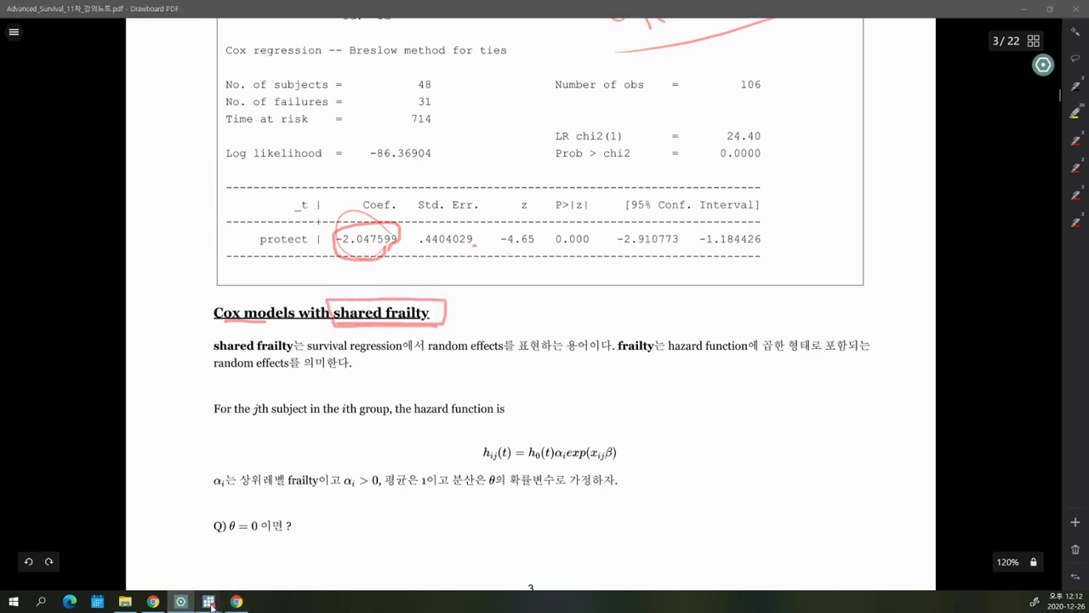
- Switch to Stata, examine the repeated records and _t values of ids 11 and 12 in the data browser, and close it
mouse_move(209, 602)
left_click(165, 574)
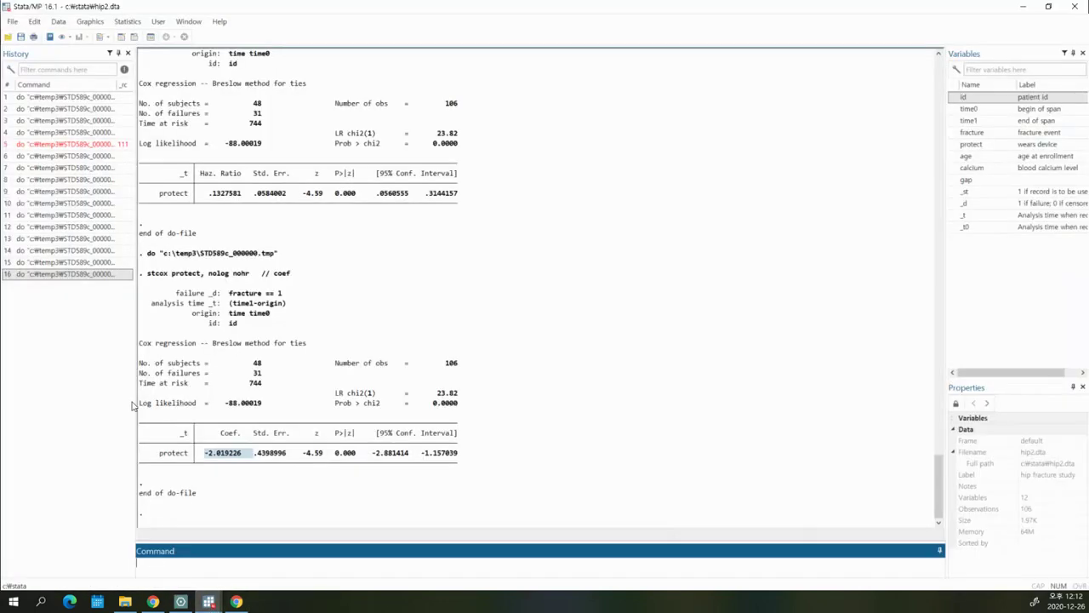
left_click(134, 37)
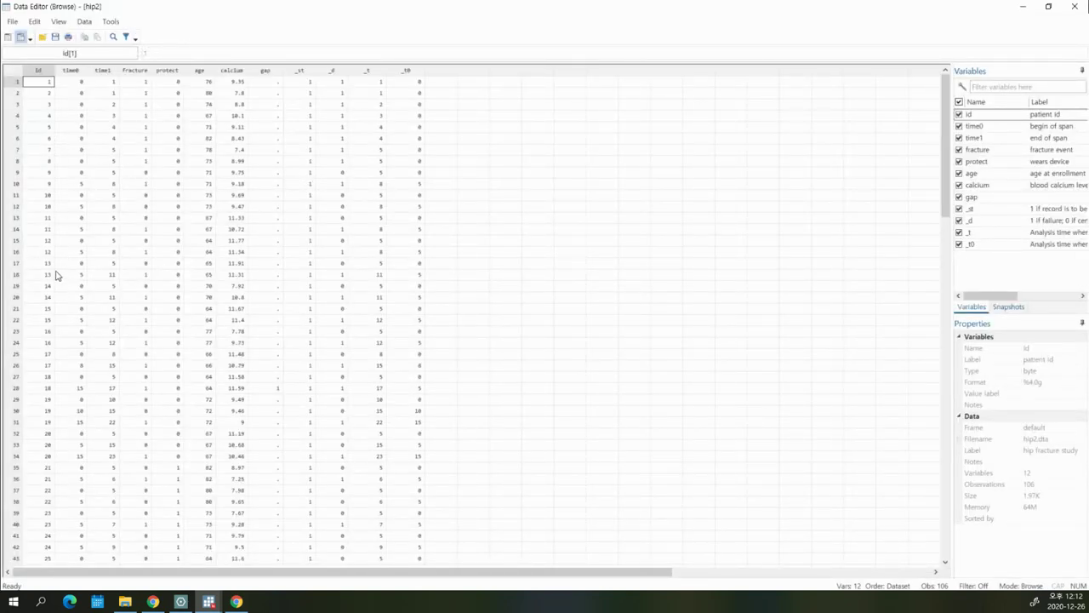
left_click_drag(38, 221, 414, 236)
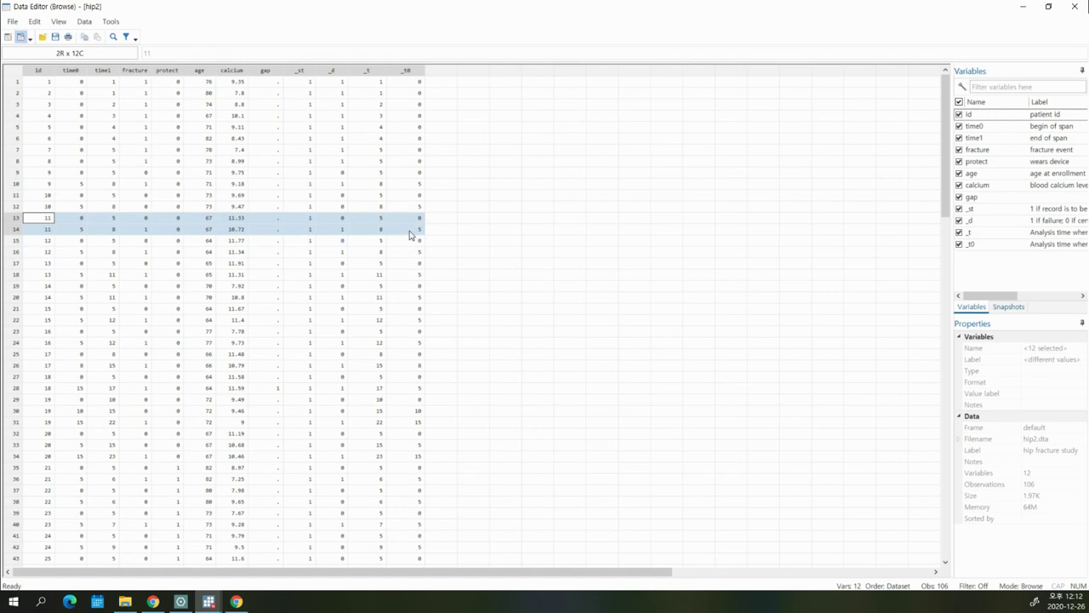
left_click_drag(54, 245, 407, 258)
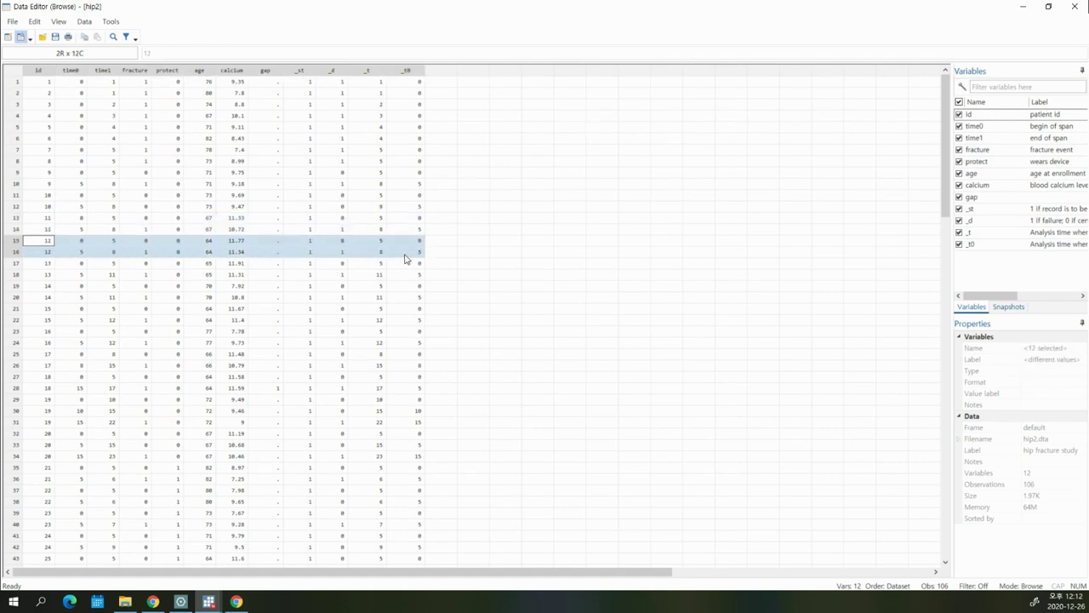
left_click_drag(51, 220, 52, 232)
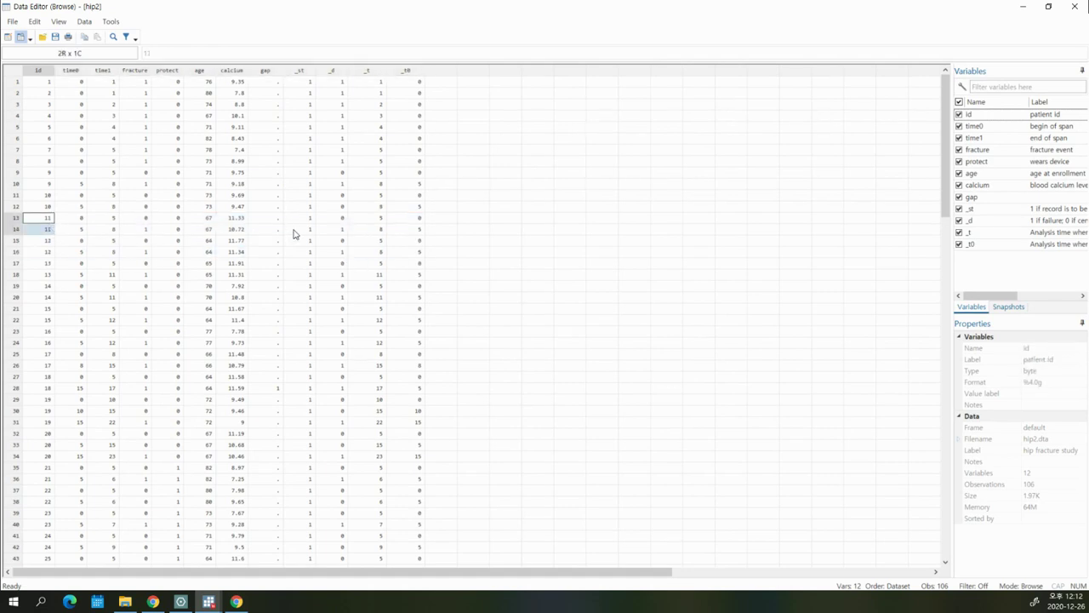
left_click_drag(377, 220, 35, 238)
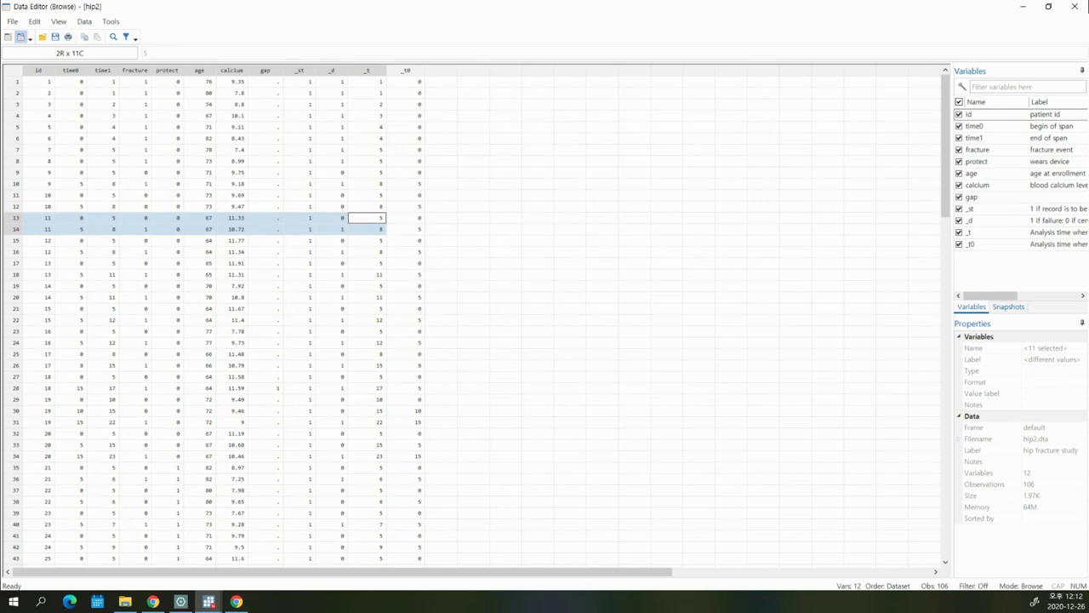
left_click(379, 230, "shift")
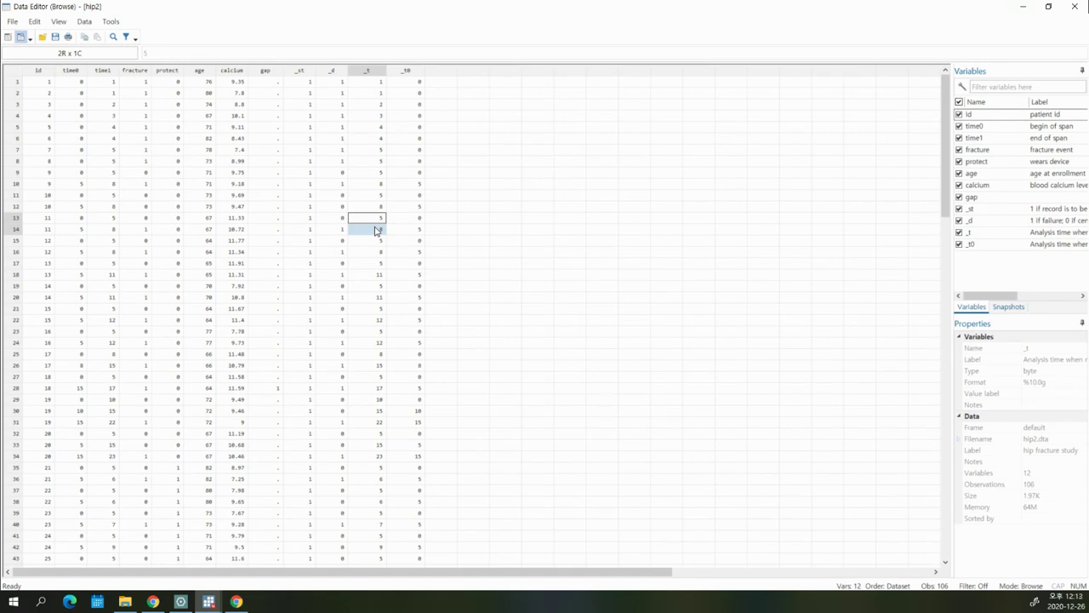
left_click_drag(371, 219, 375, 232)
left_click_drag(48, 220, 379, 232)
left_click(382, 230)
left_click(1075, 6)
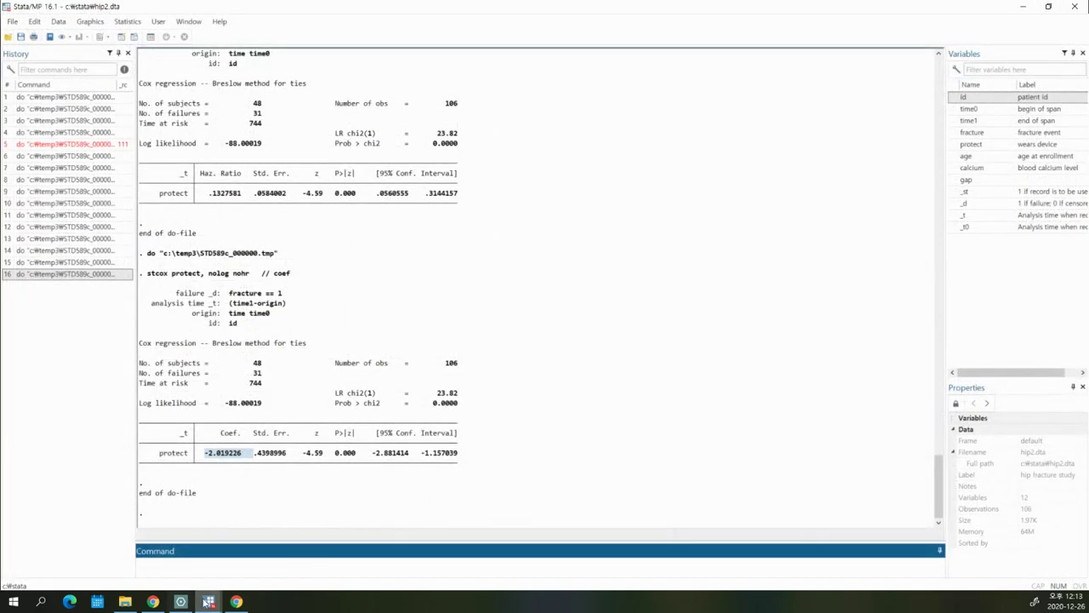
mouse_move(209, 602)
left_click(240, 572)
left_click(580, 371)
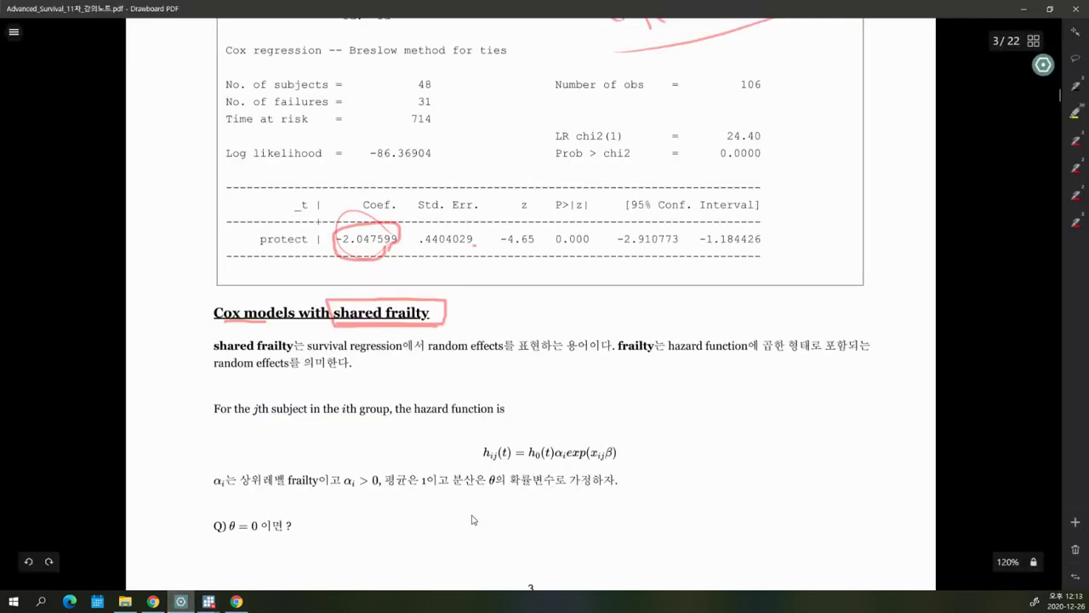
- Switch to Drawboard PDF and mark the ij subscript and αi in the hazard function, and circle "frailty" in the heading
left_click(181, 602)
left_click_drag(488, 457, 499, 460)
mouse_move(498, 460)
left_mouse_down()
mouse_move(513, 440)
mouse_move(496, 456)
left_mouse_up()
mouse_move(390, 320)
left_mouse_down()
mouse_move(448, 296)
mouse_move(423, 324)
left_mouse_up()
left_click_drag(561, 466, 576, 428)
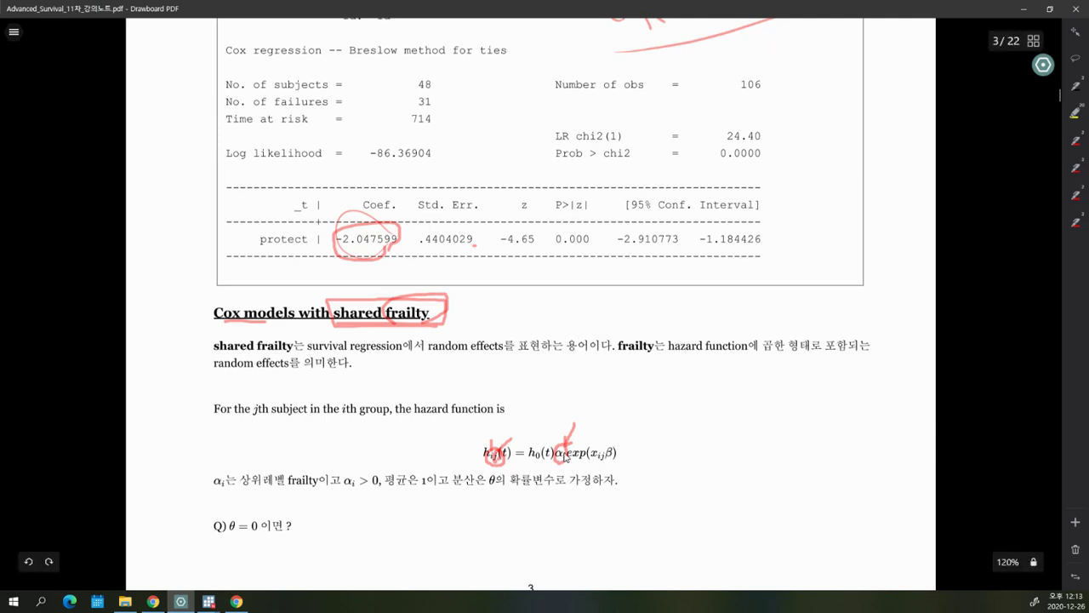
- Circle "ith group" and label it "id", and circle "jth" with an arrow to a note with circled numbers 1 and 2
mouse_move(359, 425)
left_mouse_down()
mouse_move(333, 415)
mouse_move(366, 419)
left_mouse_up()
mouse_move(259, 421)
left_mouse_down()
mouse_move(249, 415)
mouse_move(273, 418)
left_mouse_up()
mouse_move(370, 397)
left_mouse_down()
mouse_move(392, 384)
mouse_move(409, 390)
mouse_move(419, 376)
left_mouse_up()
mouse_move(266, 441)
left_mouse_down()
mouse_move(257, 418)
mouse_move(262, 428)
left_mouse_up()
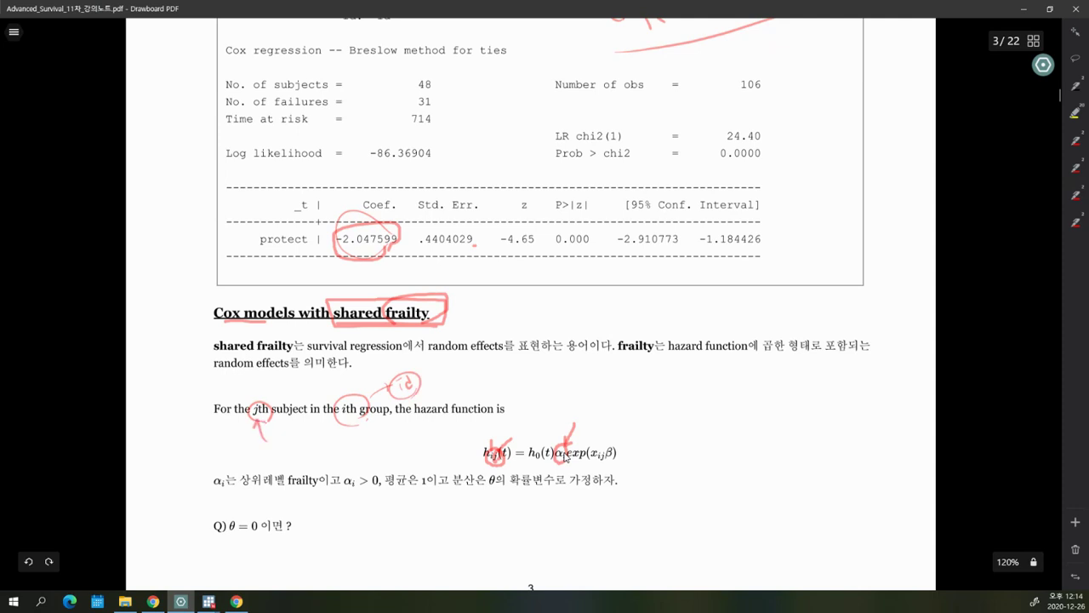
mouse_move(266, 448)
left_mouse_down()
mouse_move(276, 462)
mouse_move(287, 452)
mouse_move(318, 462)
mouse_move(308, 465)
mouse_move(308, 451)
mouse_move(253, 468)
mouse_move(311, 434)
mouse_move(324, 460)
left_mouse_up()
left_click_drag(256, 396, 274, 417)
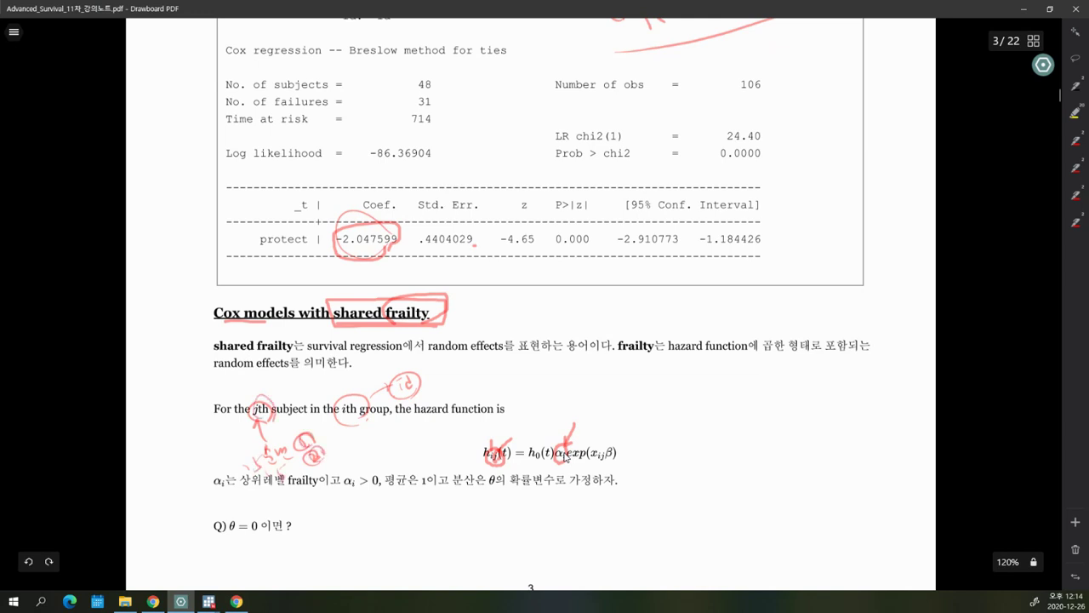
- Add handwritten labels above the hazard function and write an underlined "random effect" for αi, stressing αi with more arrows
mouse_move(479, 415)
left_mouse_down()
mouse_move(479, 429)
mouse_move(526, 431)
mouse_move(546, 412)
mouse_move(551, 421)
left_mouse_up()
left_click_drag(568, 444, 559, 462)
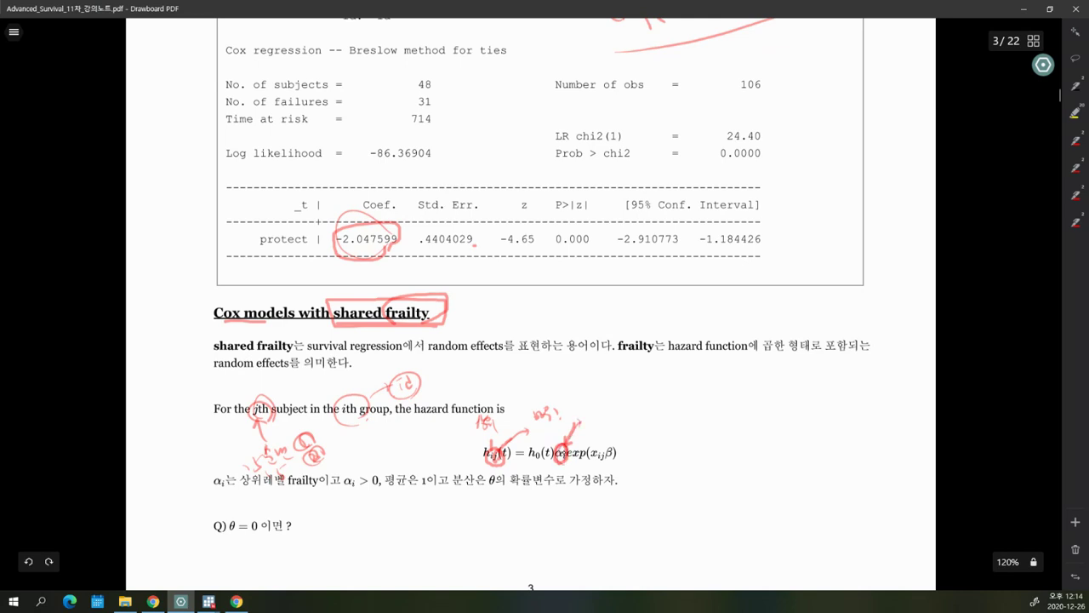
mouse_move(589, 419)
left_mouse_down()
mouse_move(594, 409)
mouse_move(712, 395)
left_mouse_up()
left_click_drag(624, 425, 719, 408)
left_click_drag(562, 449, 561, 460)
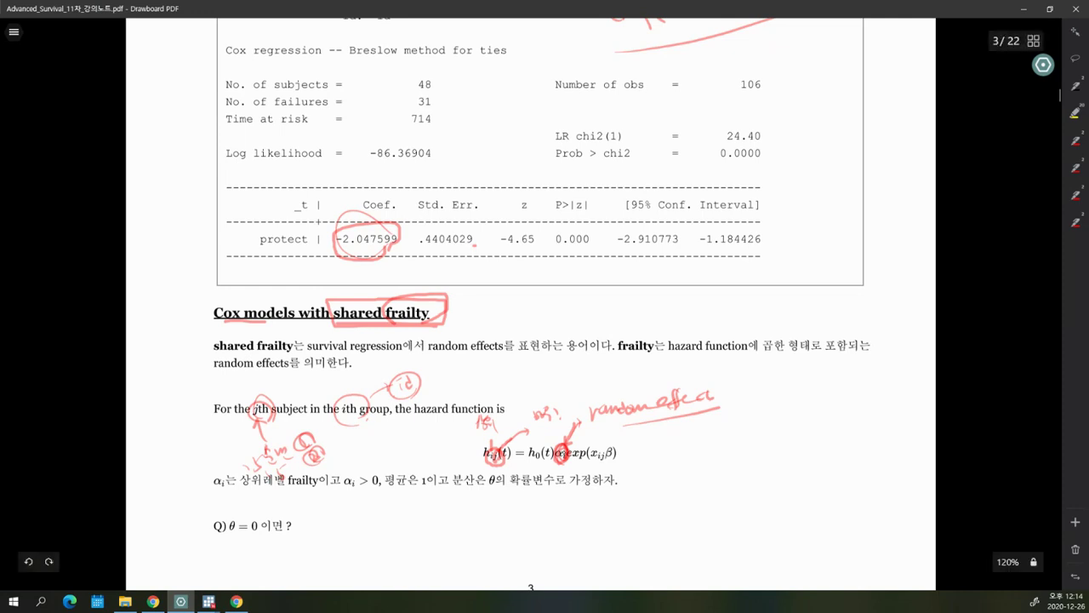
left_click_drag(560, 476, 553, 469)
left_click_drag(559, 427, 567, 444)
right_click(565, 463)
left_click(560, 450)
- Underline the frailty phrase, circle αi > 0, and write "gamma distribution" beside the underlined variance θ assumption
mouse_move(258, 494)
left_mouse_down()
mouse_move(323, 502)
mouse_move(348, 471)
mouse_move(385, 494)
mouse_move(364, 502)
left_mouse_up()
right_click(305, 508)
left_click(305, 508)
right_click(306, 506)
left_click(305, 506)
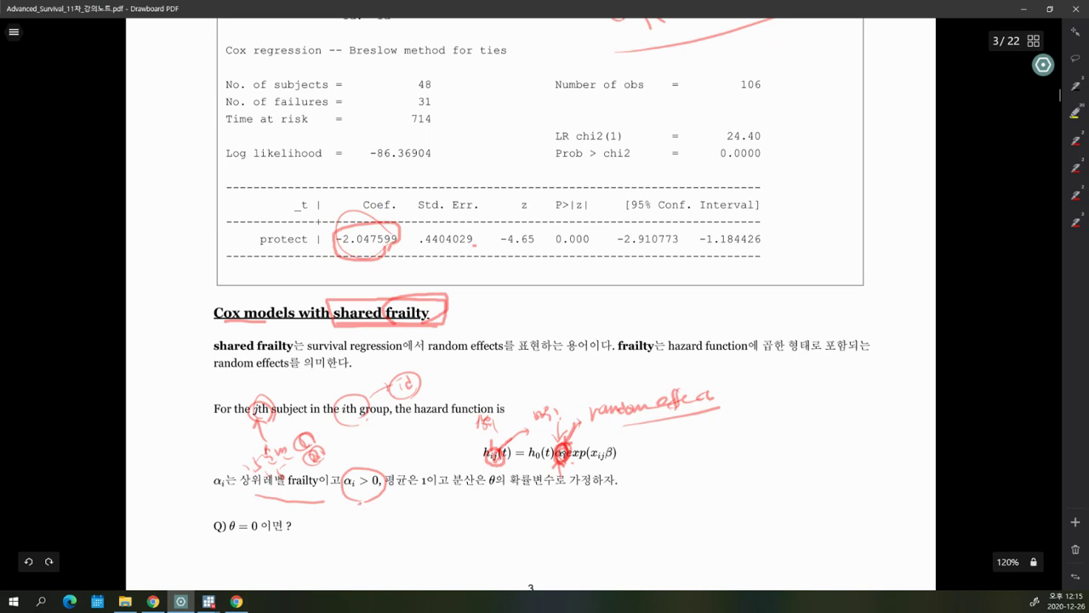
mouse_move(449, 491)
left_mouse_down()
mouse_move(630, 490)
mouse_move(676, 466)
mouse_move(827, 451)
left_mouse_up()
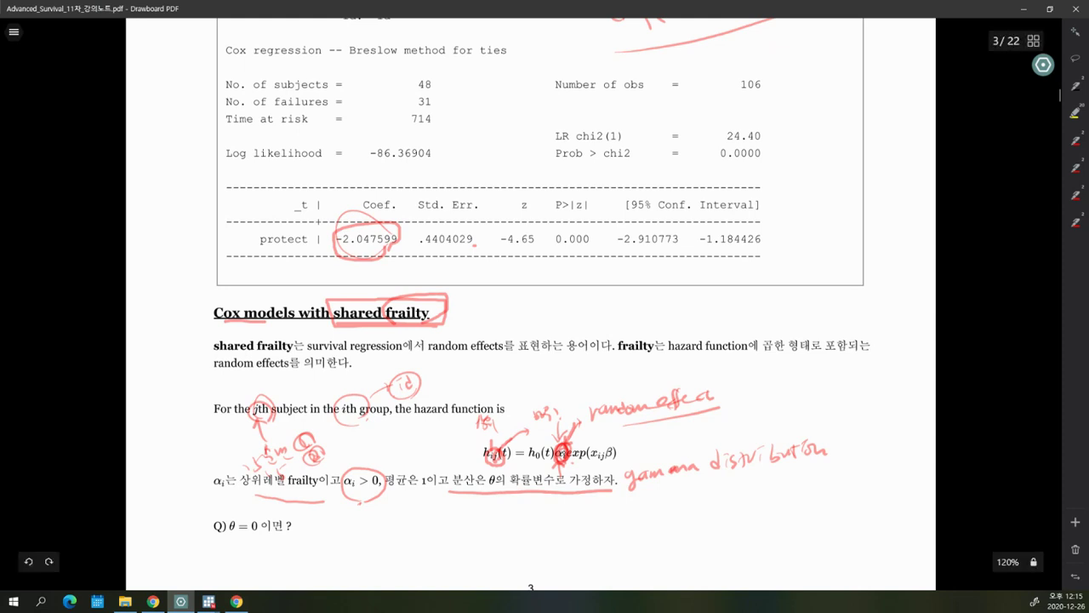
- Circle θ = 0 in the question and θ in the variance statement, and mark αi with a circle and arrow
mouse_move(257, 546)
left_mouse_down()
mouse_move(250, 510)
mouse_move(257, 538)
left_mouse_up()
mouse_move(493, 490)
left_mouse_down()
mouse_move(506, 473)
mouse_move(487, 491)
mouse_move(504, 490)
left_mouse_up()
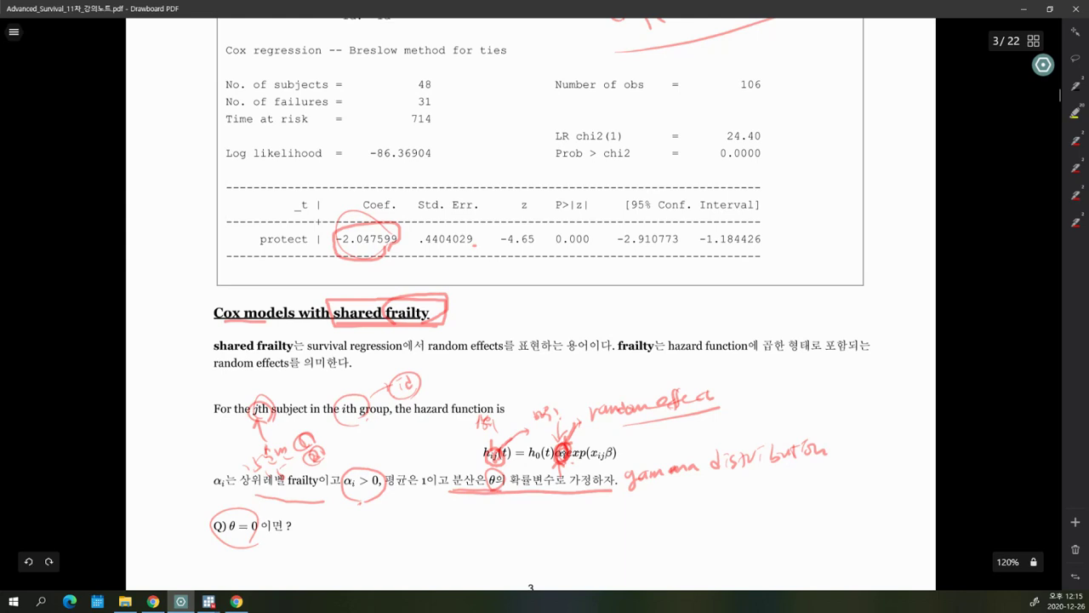
mouse_move(354, 492)
left_mouse_down()
mouse_move(360, 478)
mouse_move(352, 509)
left_mouse_up()
left_click_drag(354, 469, 358, 478)
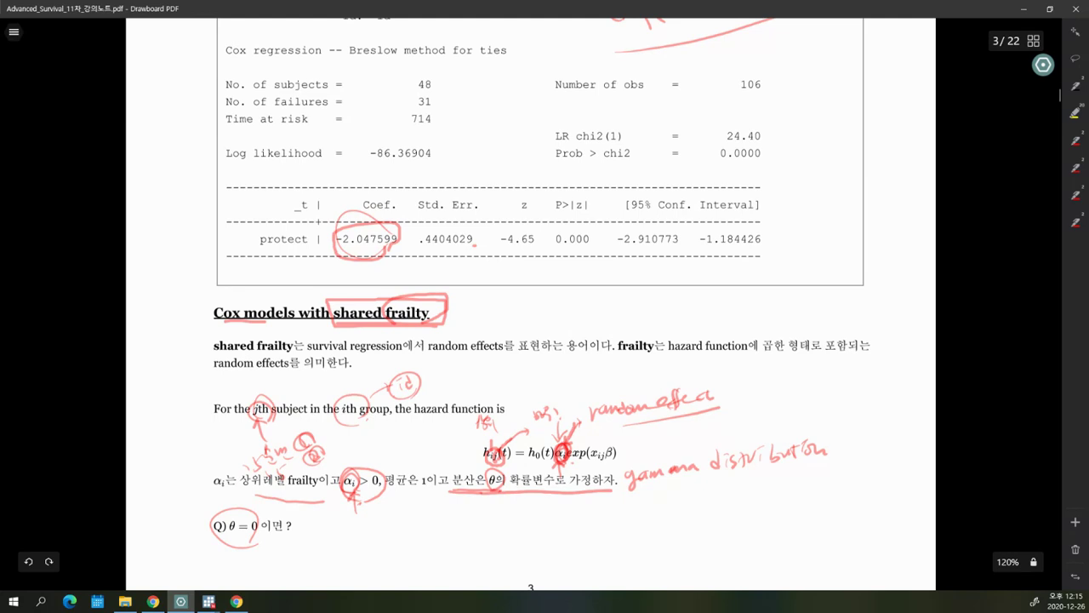